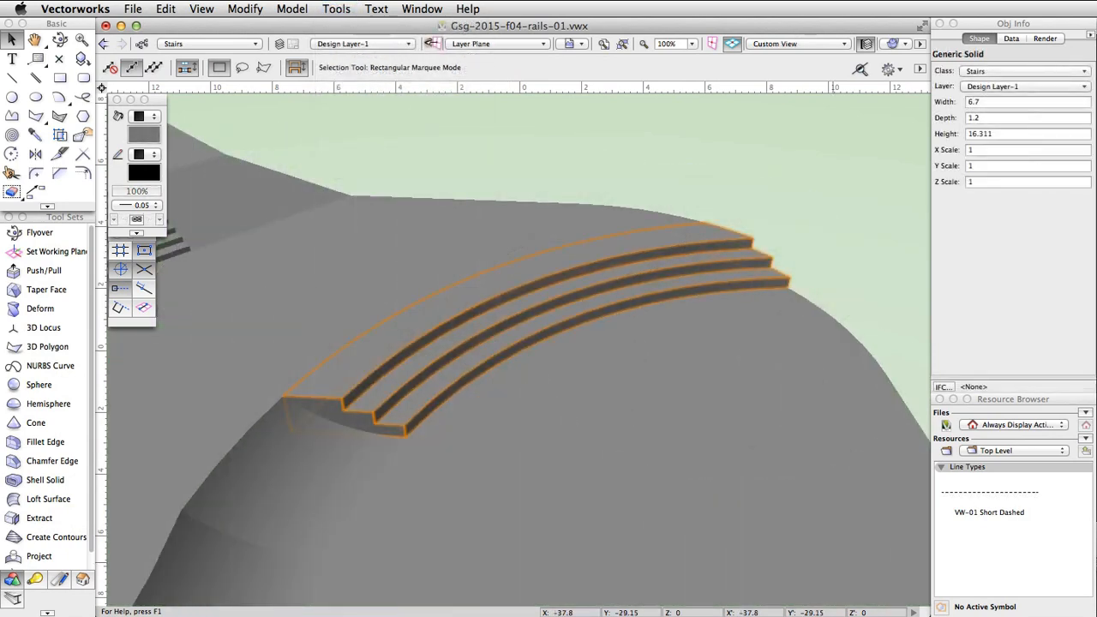
# Step: Create a new class named Rails and make it the active class
pyautogui.click(142, 45)
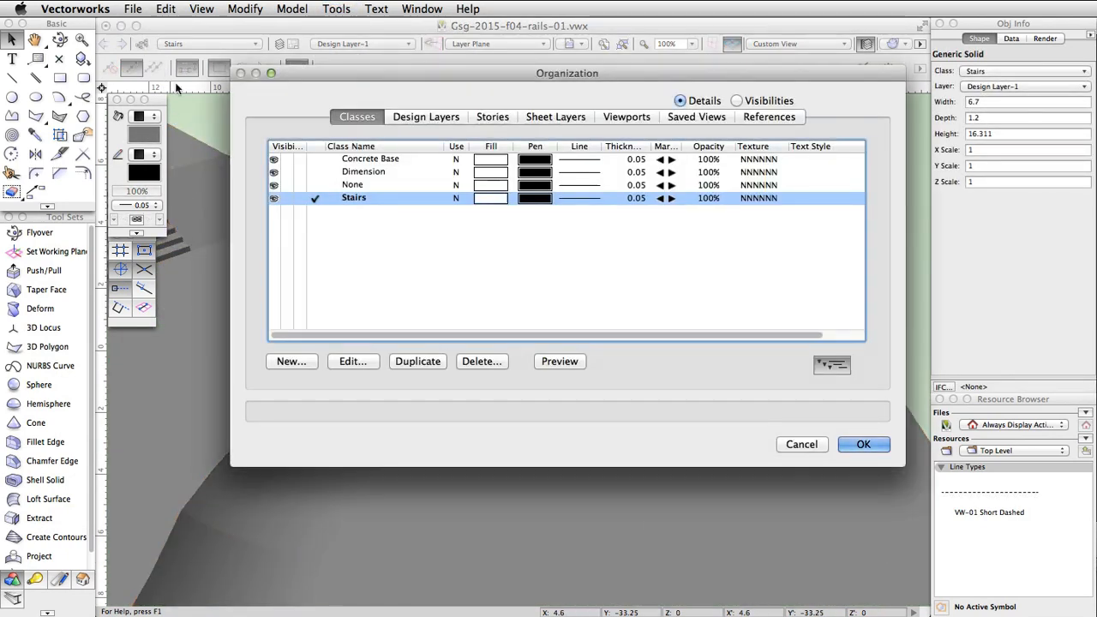
pyautogui.click(291, 361)
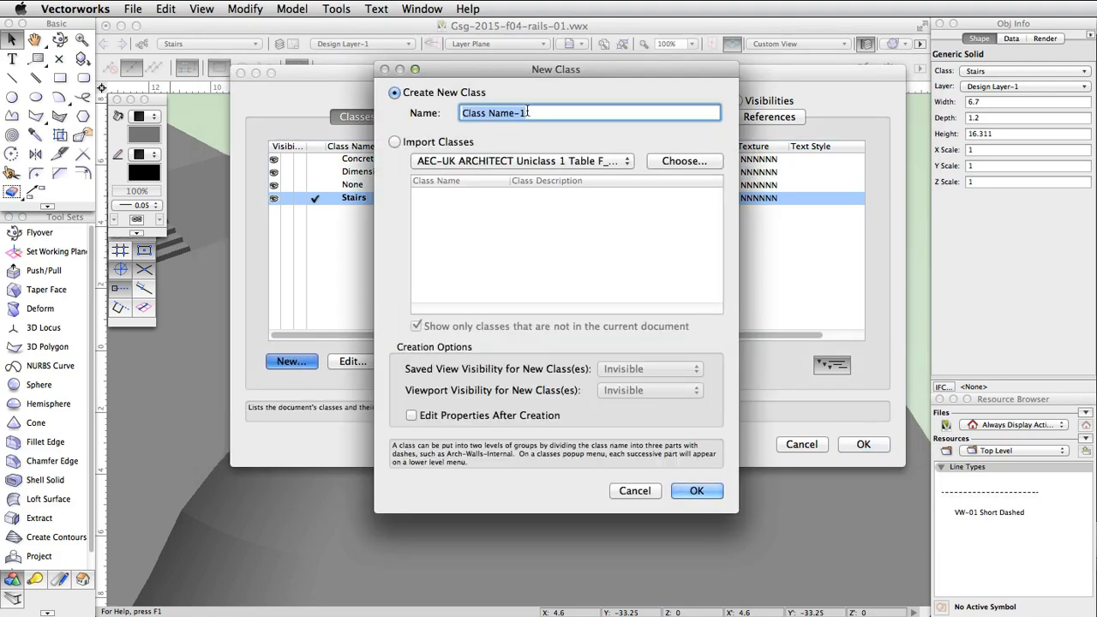
pyautogui.write('Rails')
pyautogui.click(696, 490)
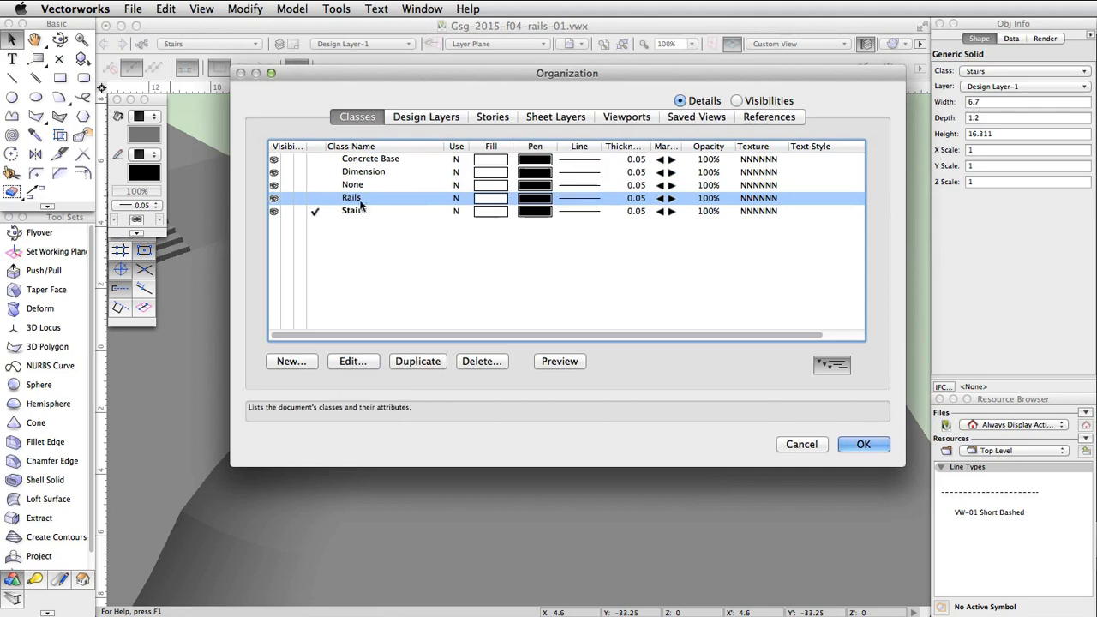
pyautogui.click(314, 198)
pyautogui.click(864, 444)
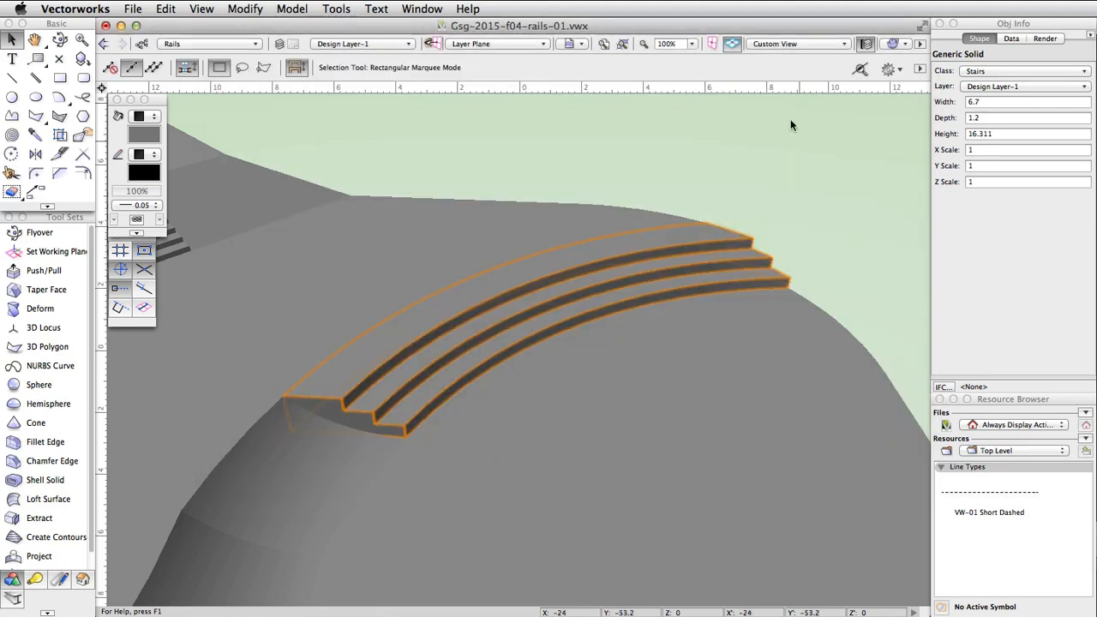
# Step: In Top/Plan view, extract the outer perimeter edges as curves, from the curved stairs' lower end around the right side to the curved strip's upper end
pyautogui.click(802, 44)
pyautogui.click(802, 61)
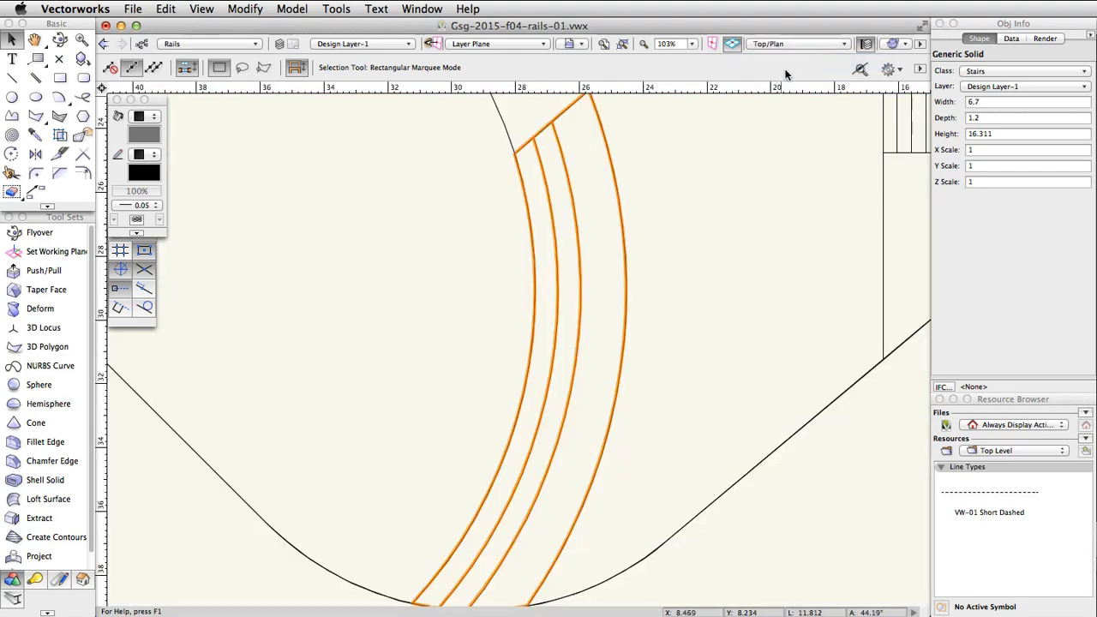
pyautogui.click(39, 517)
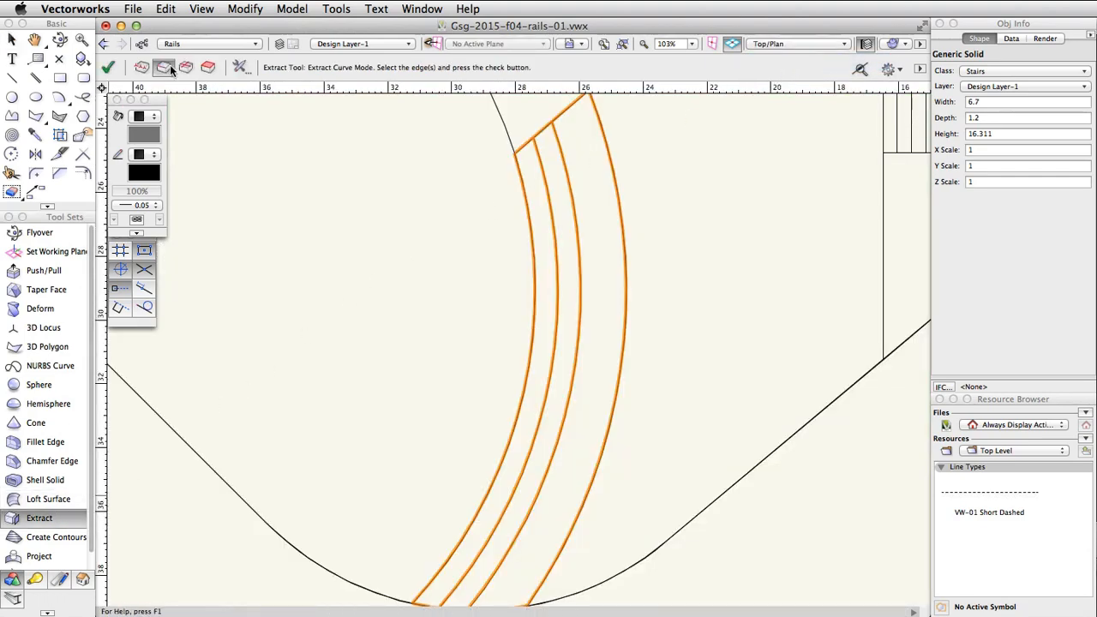
pyautogui.scroll(-5, 364, 290)
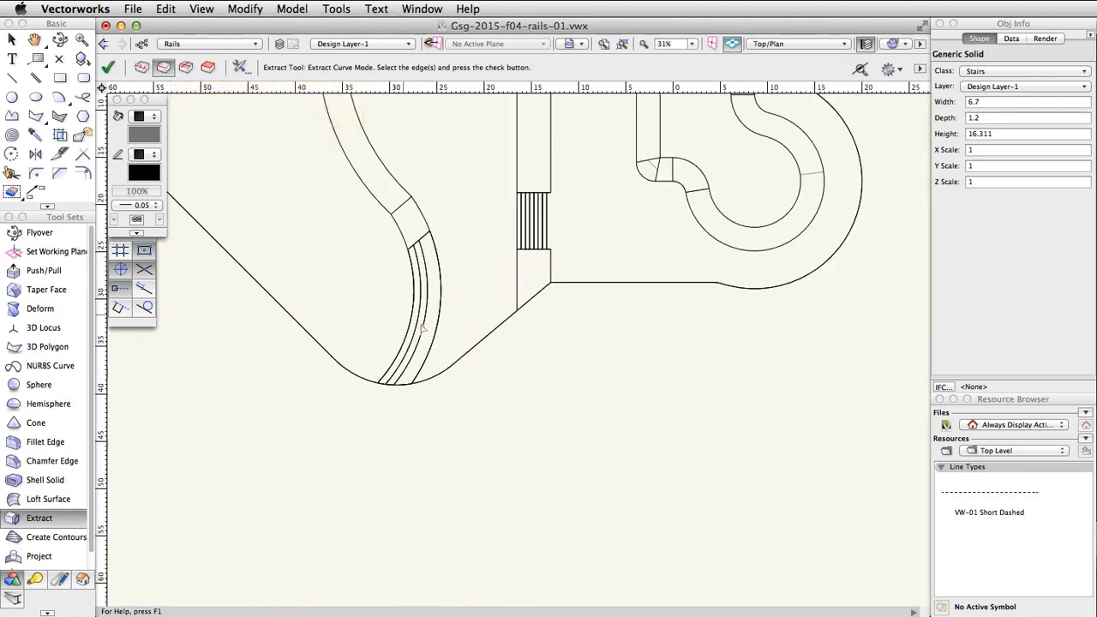
pyautogui.click(440, 374)
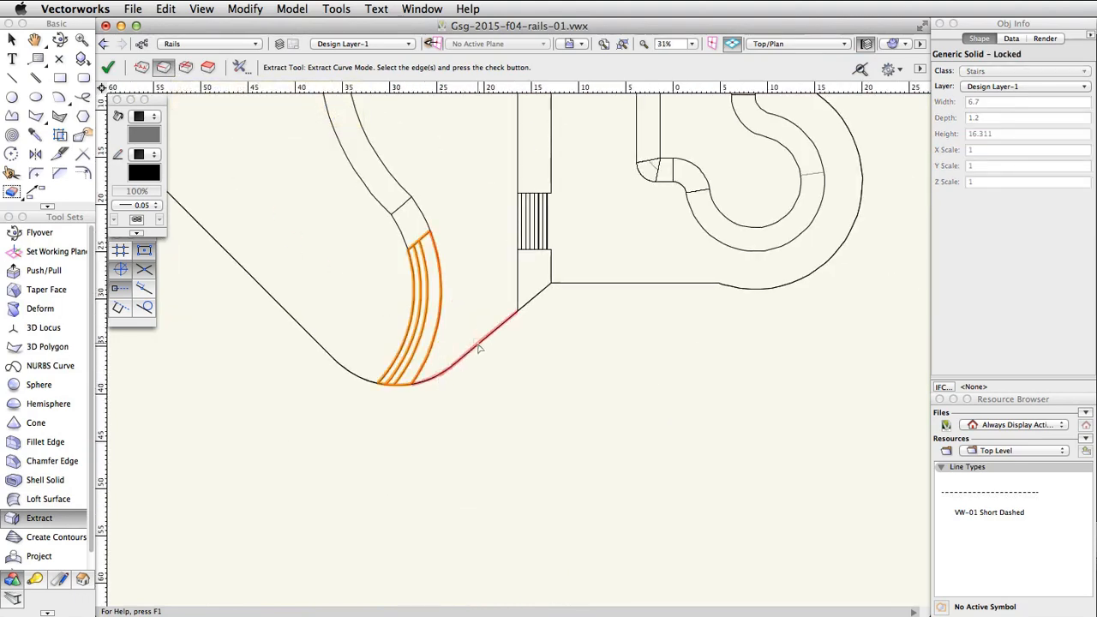
pyautogui.keyDown('shift'); pyautogui.click(477, 343); pyautogui.keyUp('shift')
pyautogui.keyDown('shift'); pyautogui.click(533, 305); pyautogui.keyUp('shift')
pyautogui.keyDown('shift'); pyautogui.click(588, 284); pyautogui.keyUp('shift')
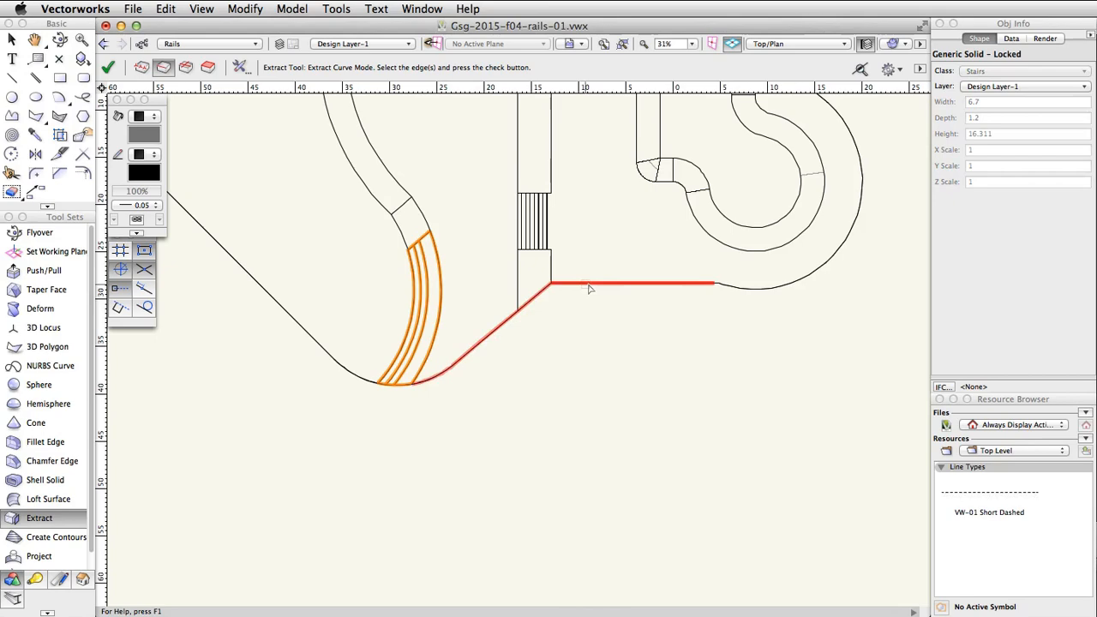
pyautogui.keyDown('shift'); pyautogui.click(767, 292); pyautogui.keyUp('shift')
pyautogui.scroll(5, 759, 299)
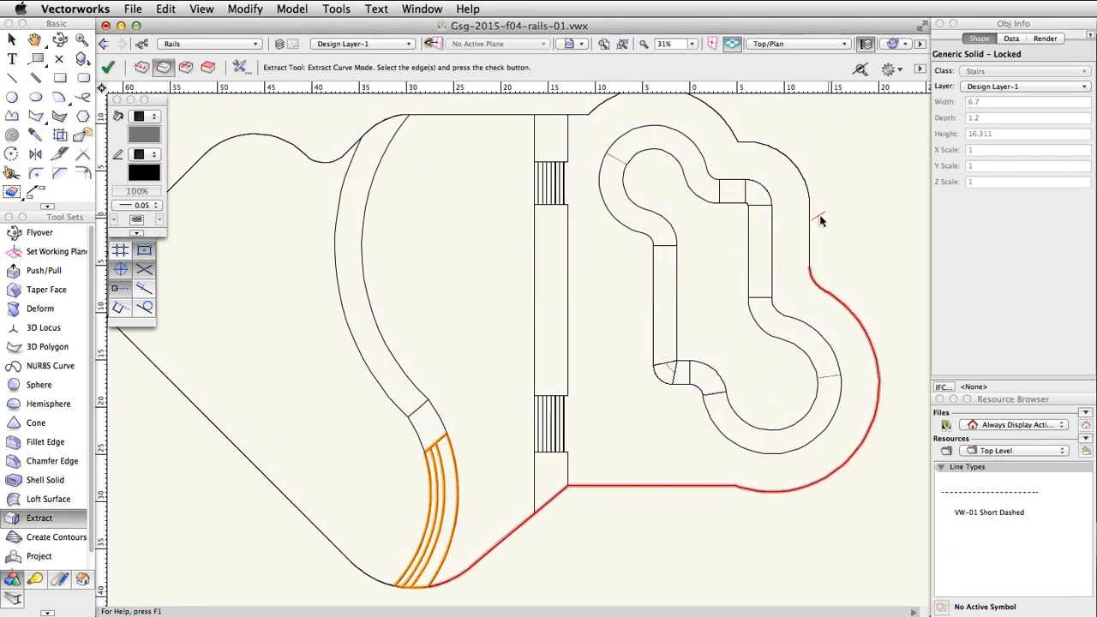
pyautogui.keyDown('shift'); pyautogui.click(809, 225); pyautogui.keyUp('shift')
pyautogui.keyDown('shift'); pyautogui.click(801, 185); pyautogui.keyUp('shift')
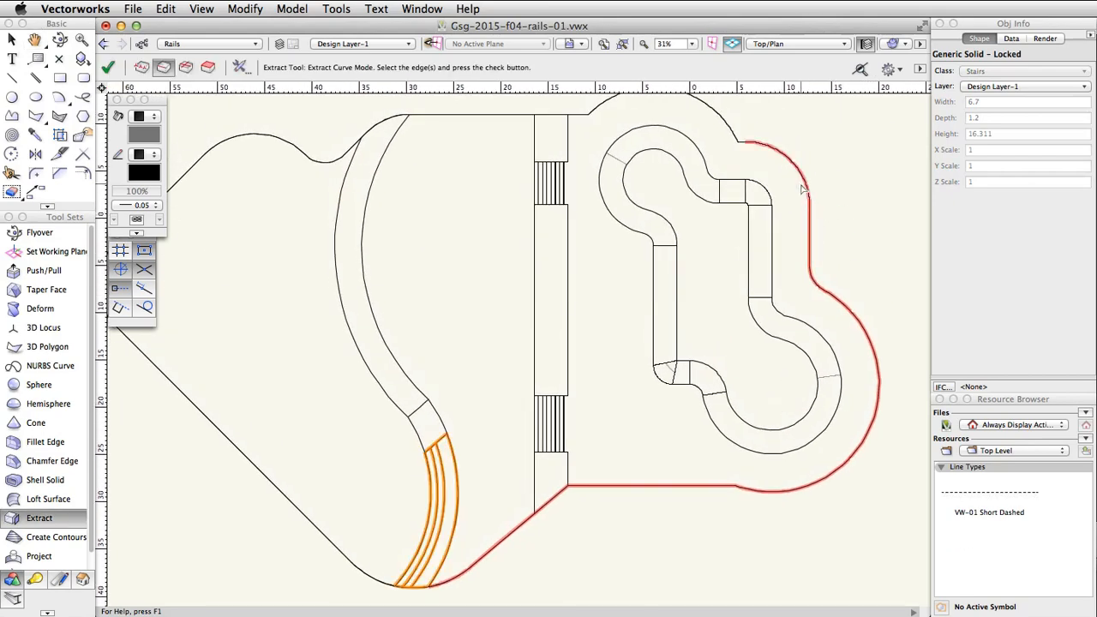
pyautogui.scroll(4, 743, 144)
pyautogui.keyDown('shift'); pyautogui.click(728, 137); pyautogui.keyUp('shift')
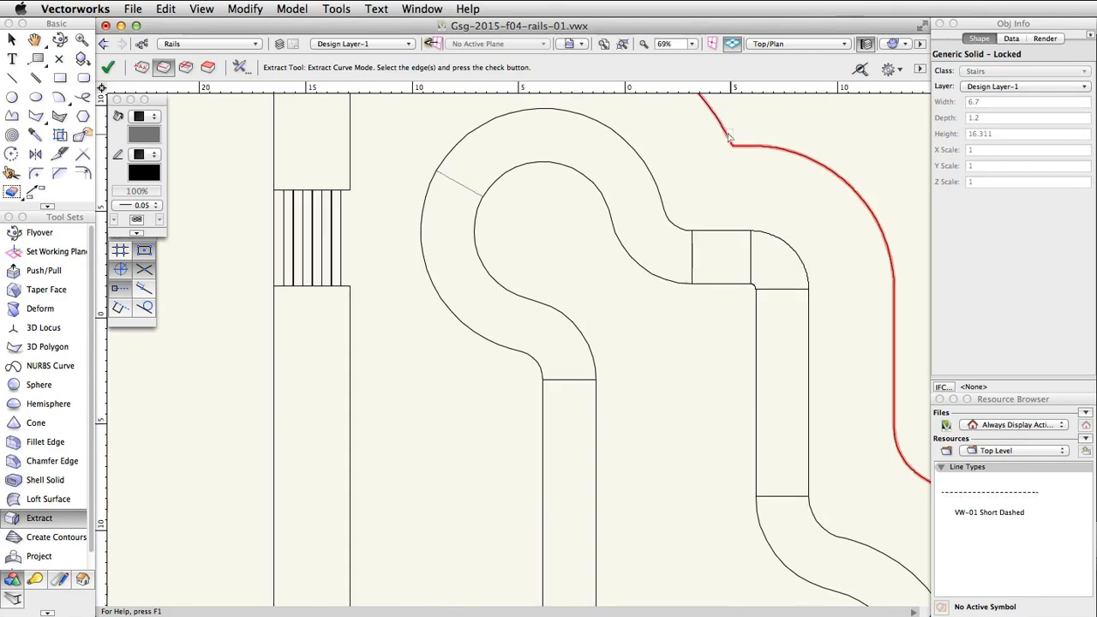
pyautogui.scroll(-4, 725, 148)
pyautogui.keyDown('shift'); pyautogui.click(545, 122); pyautogui.keyUp('shift')
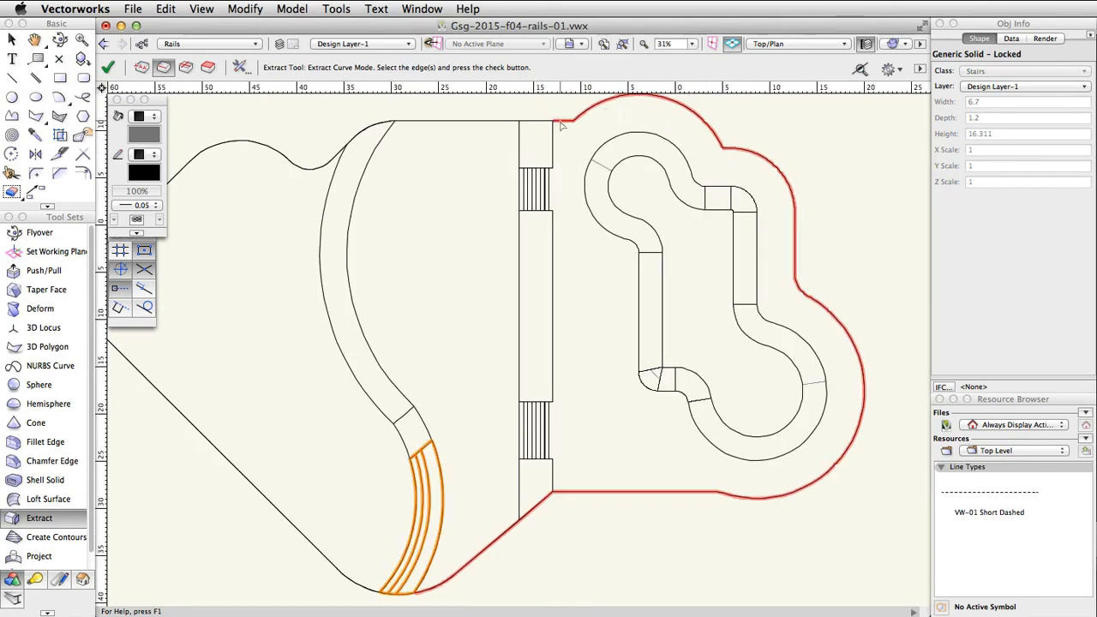
pyautogui.keyDown('shift'); pyautogui.click(562, 122); pyautogui.keyUp('shift')
pyautogui.keyDown('shift'); pyautogui.click(485, 121); pyautogui.keyUp('shift')
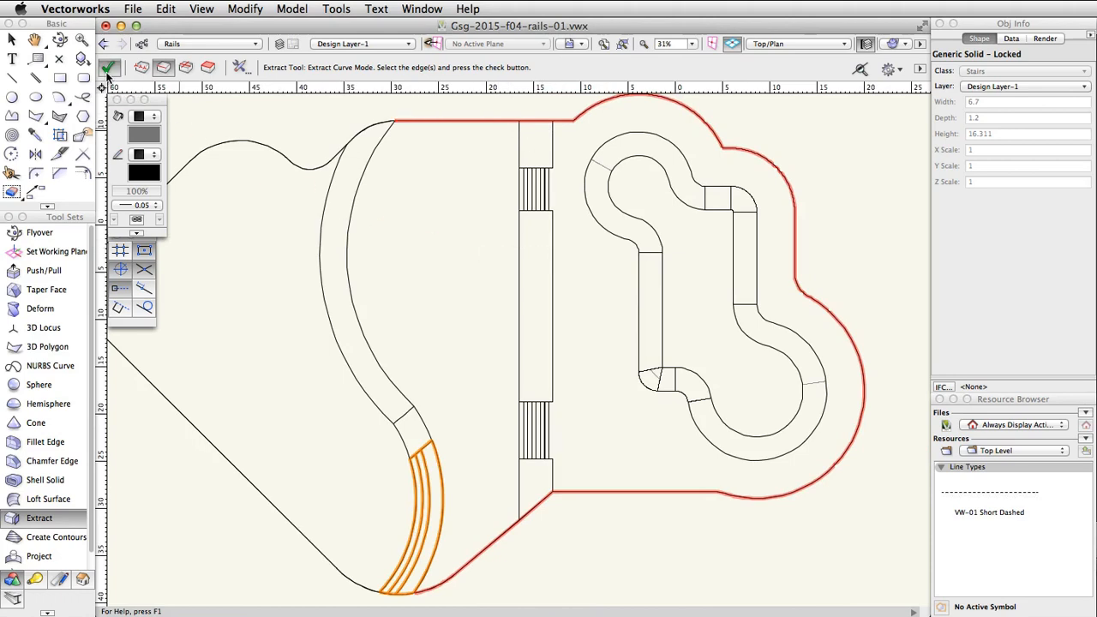
pyautogui.click(107, 73)
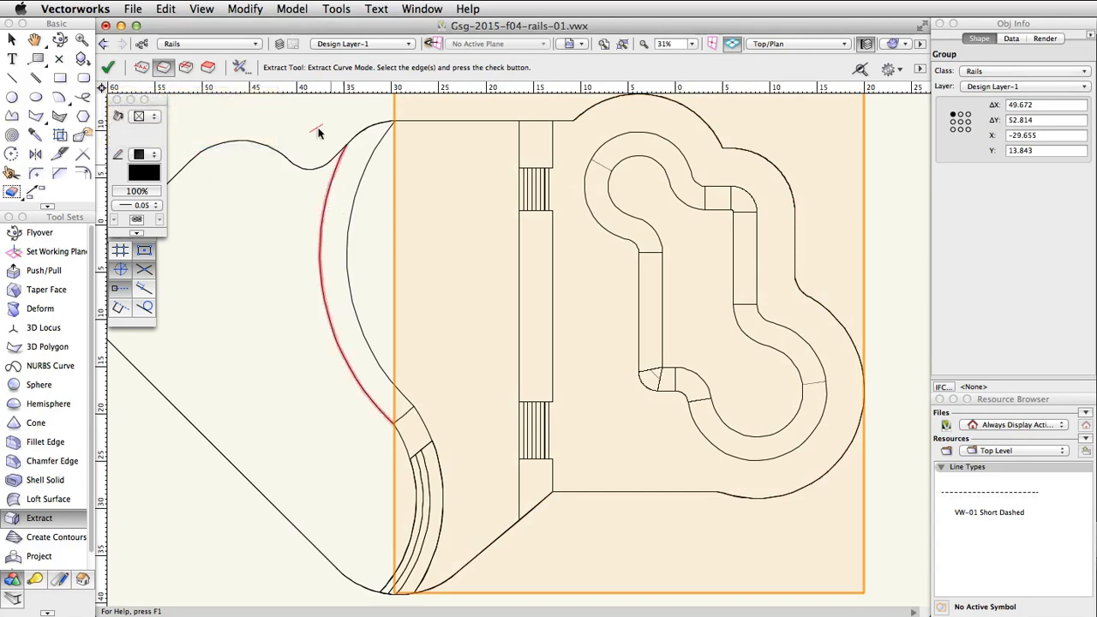
# Step: Ungroup the extracted perimeter curves and compose them into a single NURBS curve
pyautogui.click(245, 9)
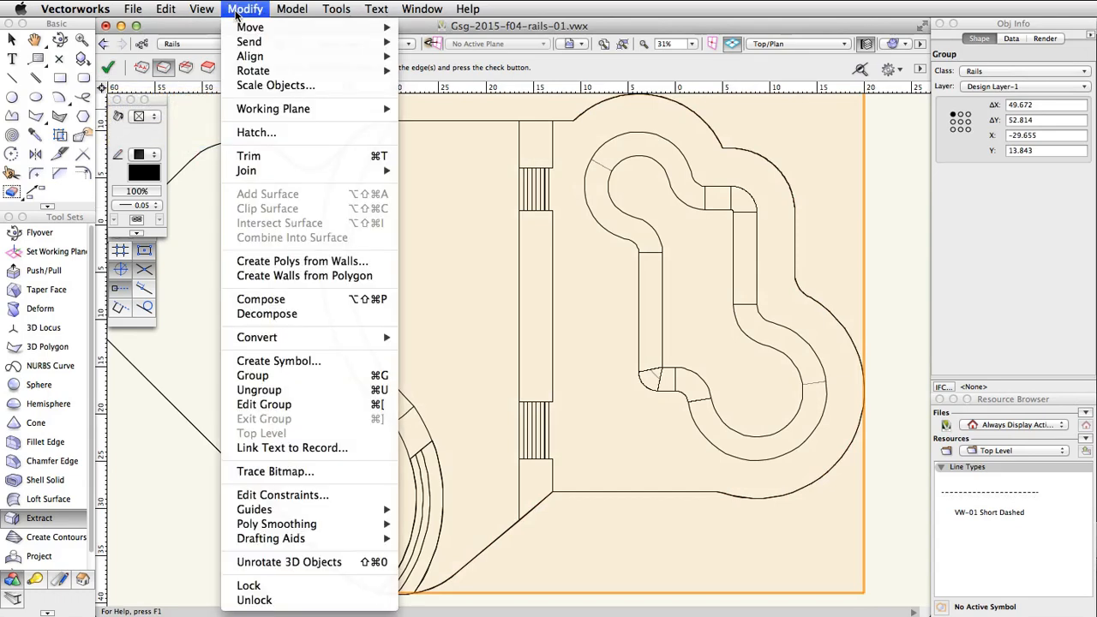
pyautogui.click(321, 392)
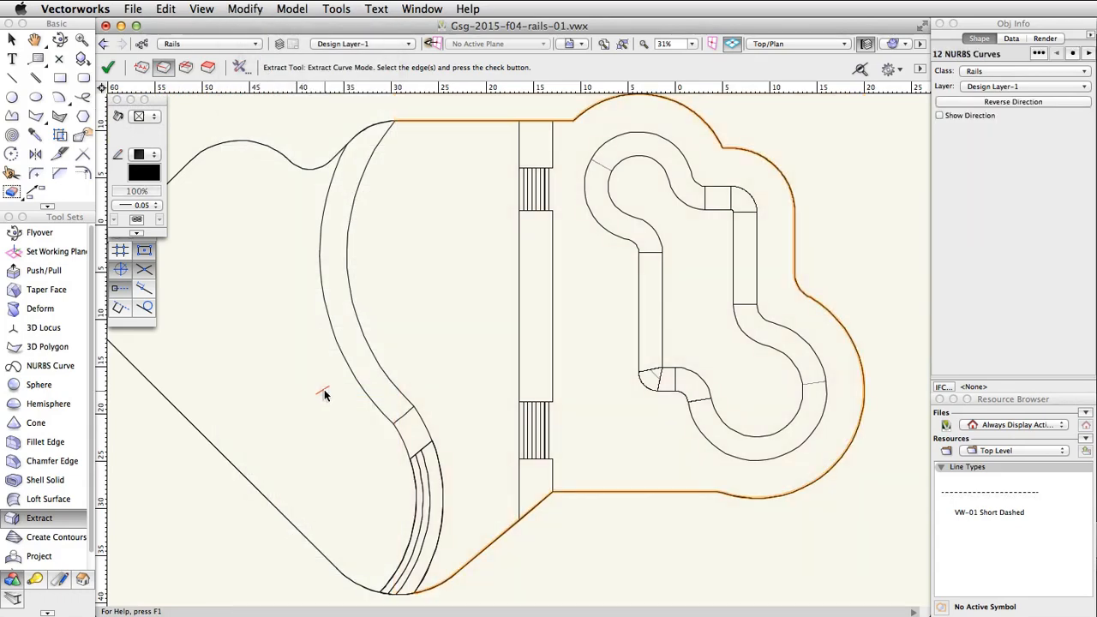
pyautogui.click(243, 10)
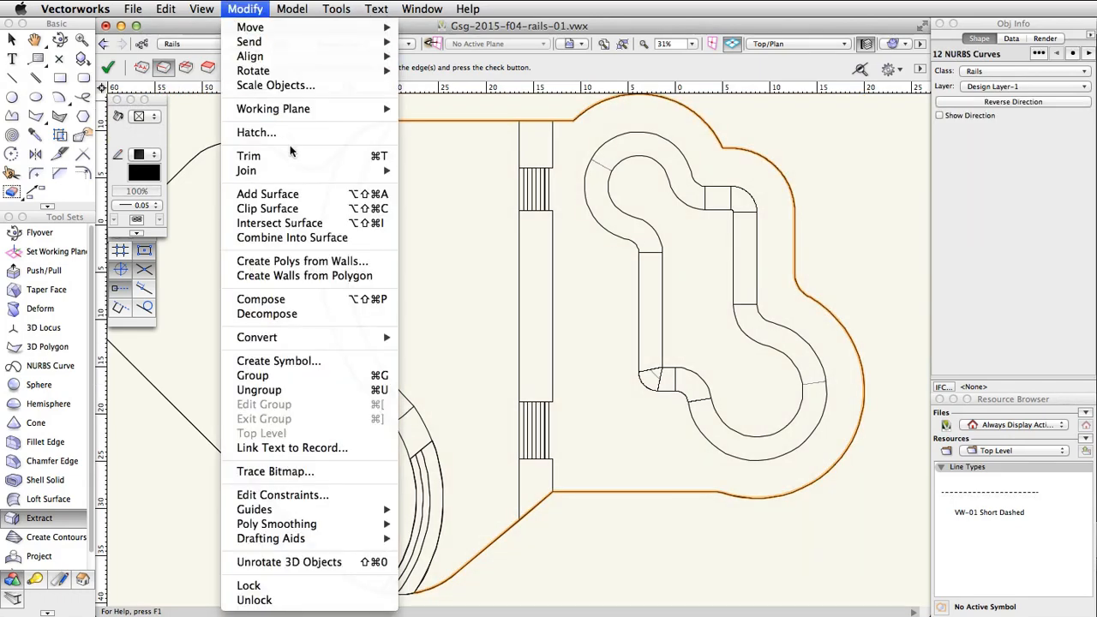
pyautogui.click(321, 299)
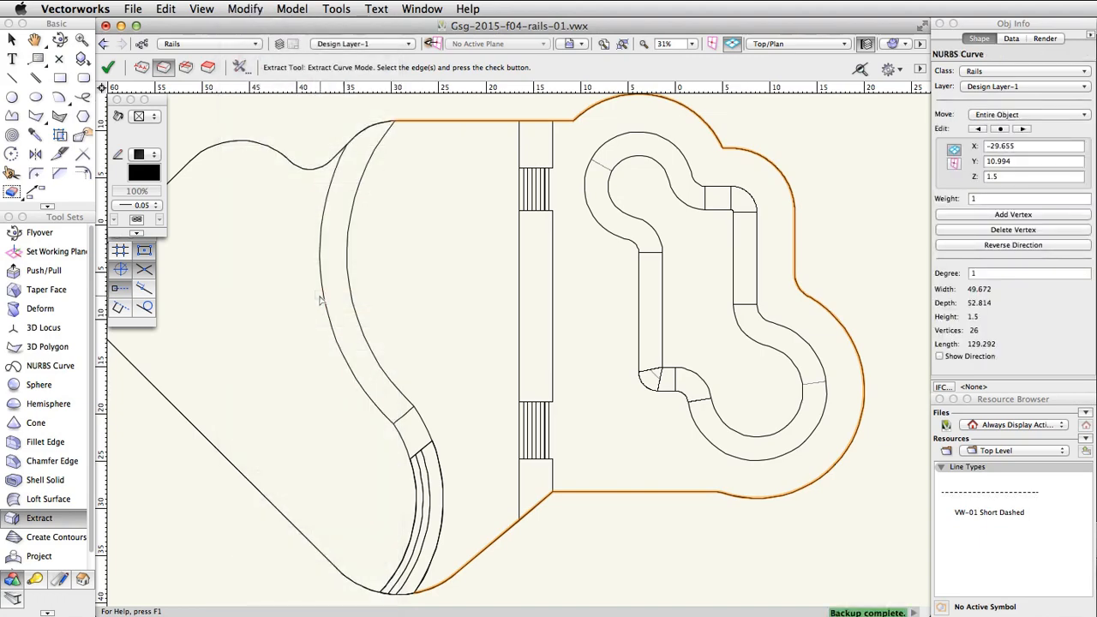
# Step: Create a rectangle 0.4 wide and 0.6 high and place it just outside the lower perimeter edge
pyautogui.doubleClick(62, 74)
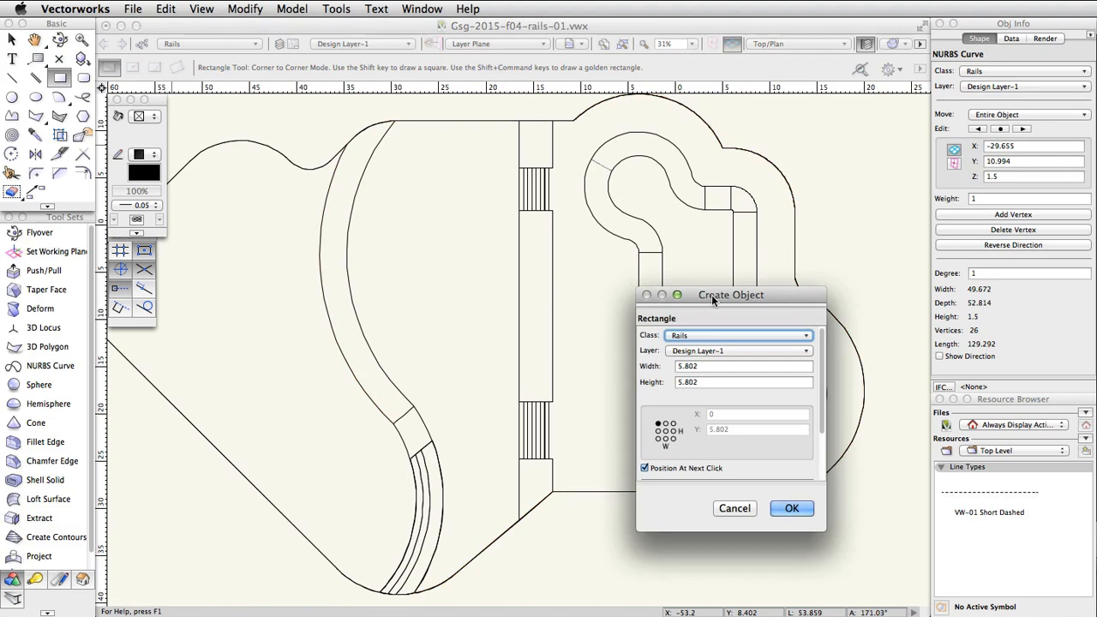
pyautogui.moveTo(711, 295); pyautogui.dragTo(538, 189)
pyautogui.doubleClick(532, 260)
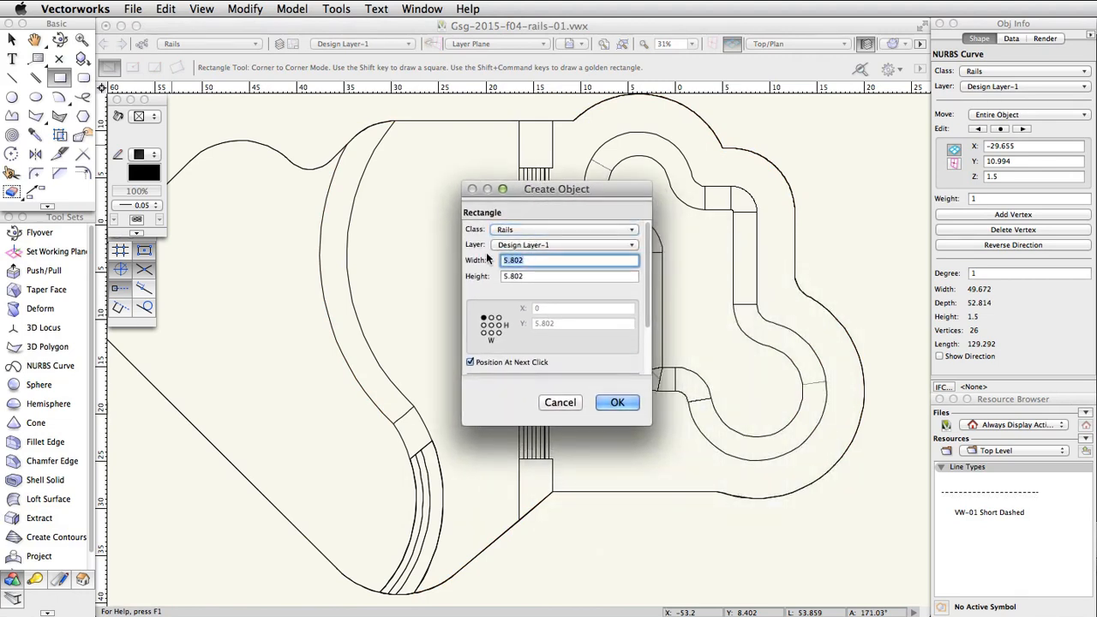
pyautogui.write('0.4')
pyautogui.doubleClick(516, 275)
pyautogui.write('0.')
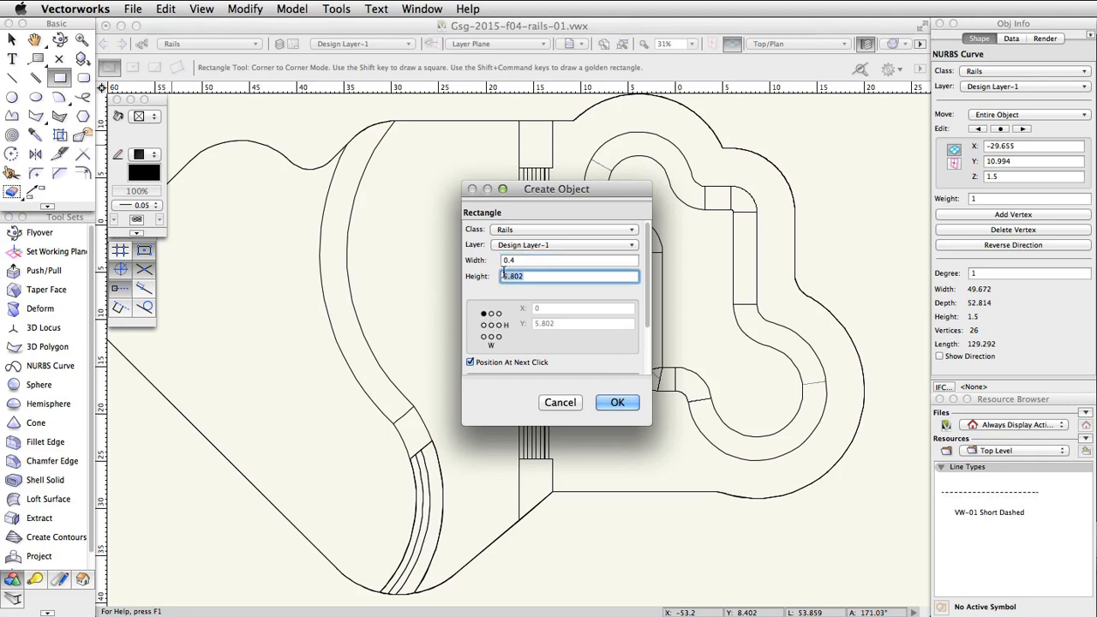
pyautogui.write('6')
pyautogui.click(617, 403)
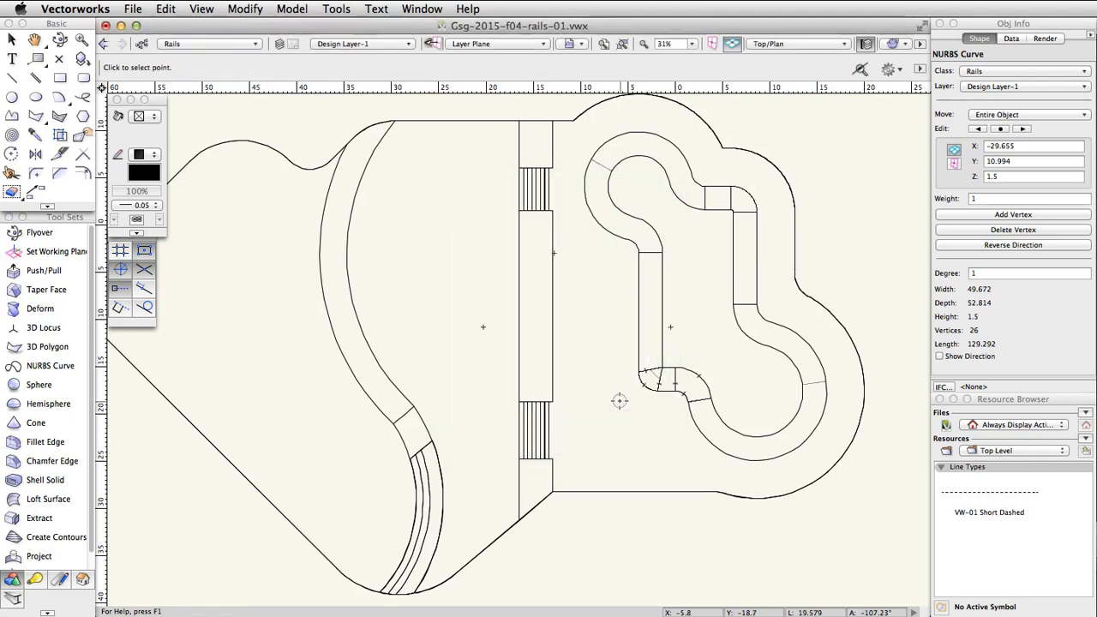
pyautogui.click(593, 535)
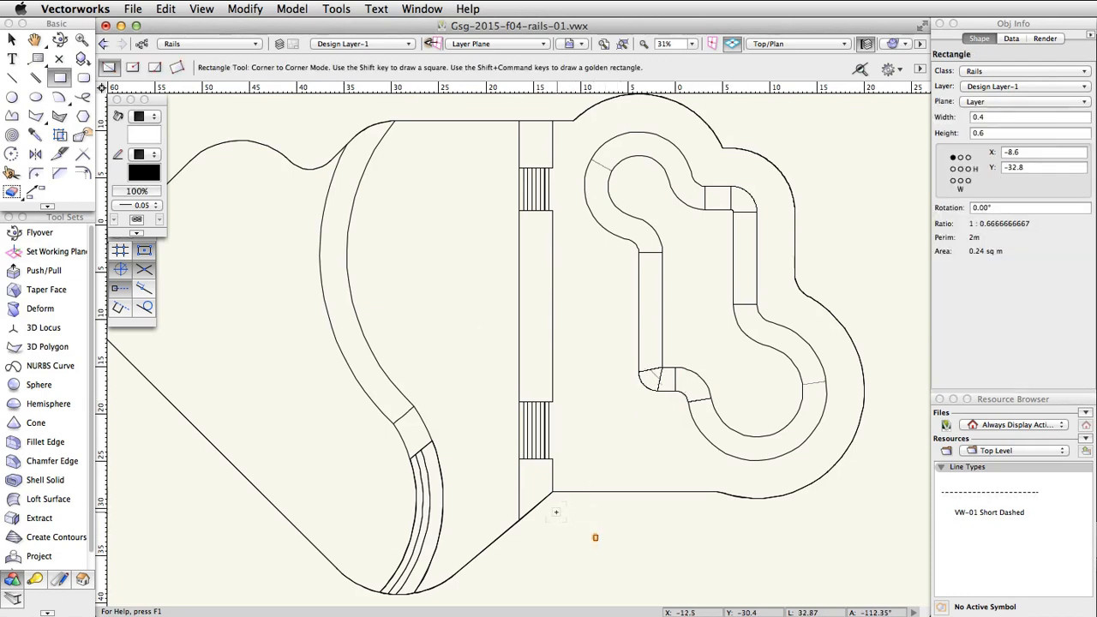
# Step: Extrude the rectangle along the perimeter NURBS curve as the path, with Lock Profile Plane enabled
pyautogui.press('x')
pyautogui.keyDown('shift'); pyautogui.click(611, 492); pyautogui.keyUp('shift')
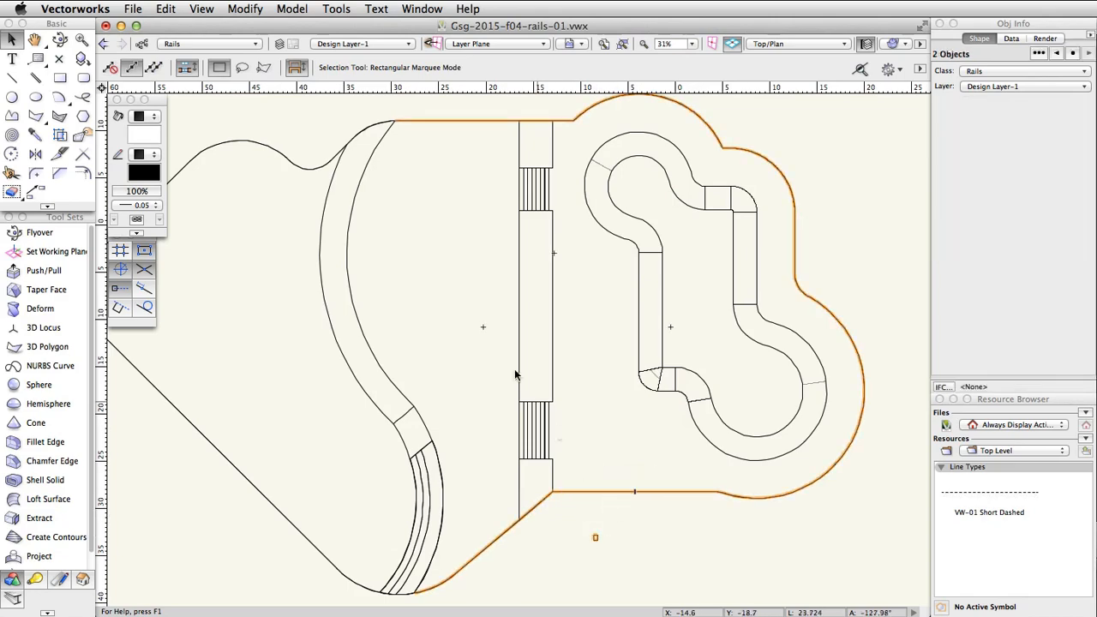
pyautogui.click(292, 10)
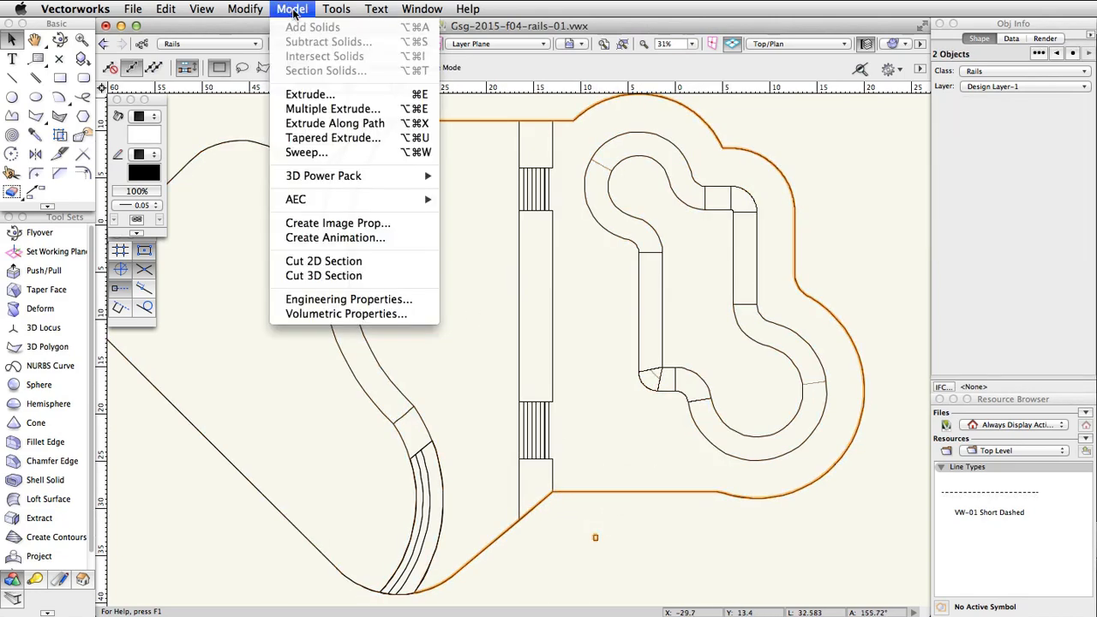
pyautogui.click(396, 125)
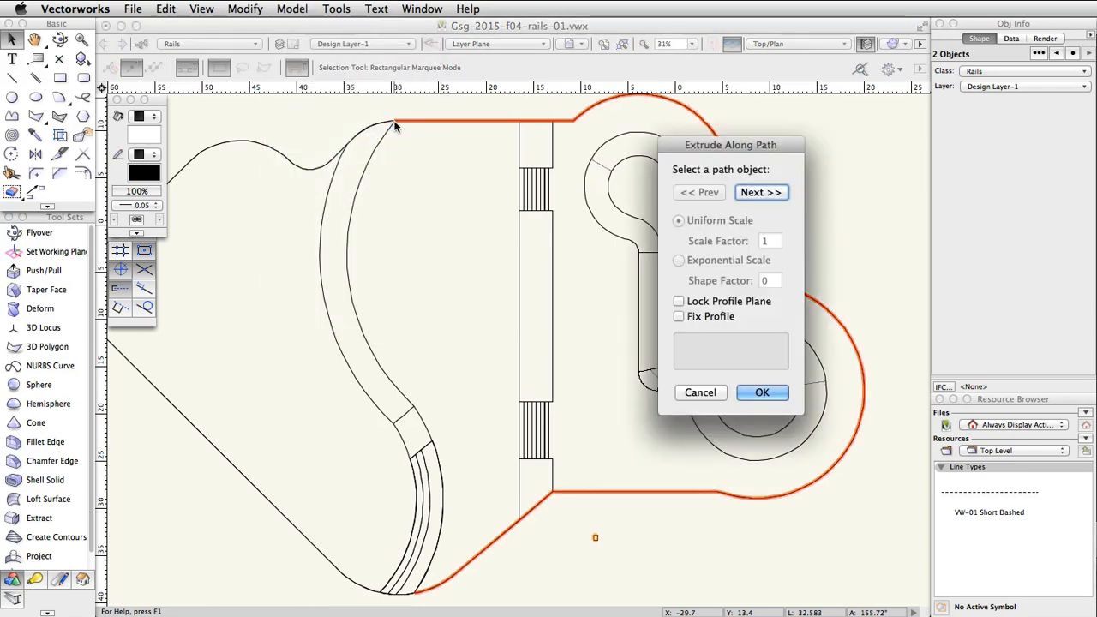
pyautogui.click(758, 193)
pyautogui.click(708, 193)
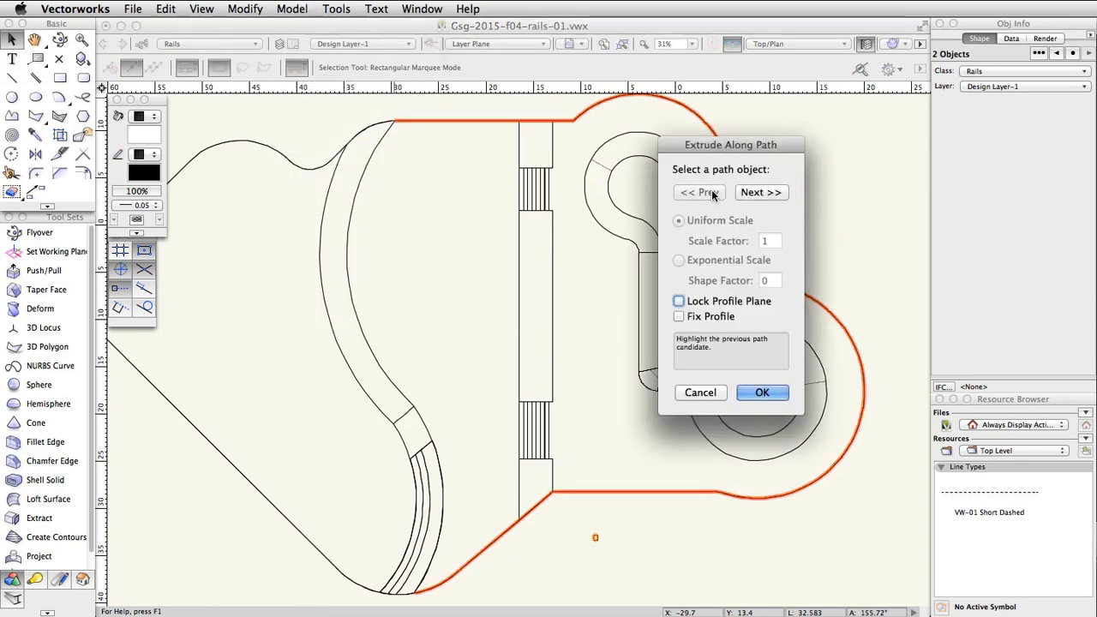
pyautogui.click(679, 301)
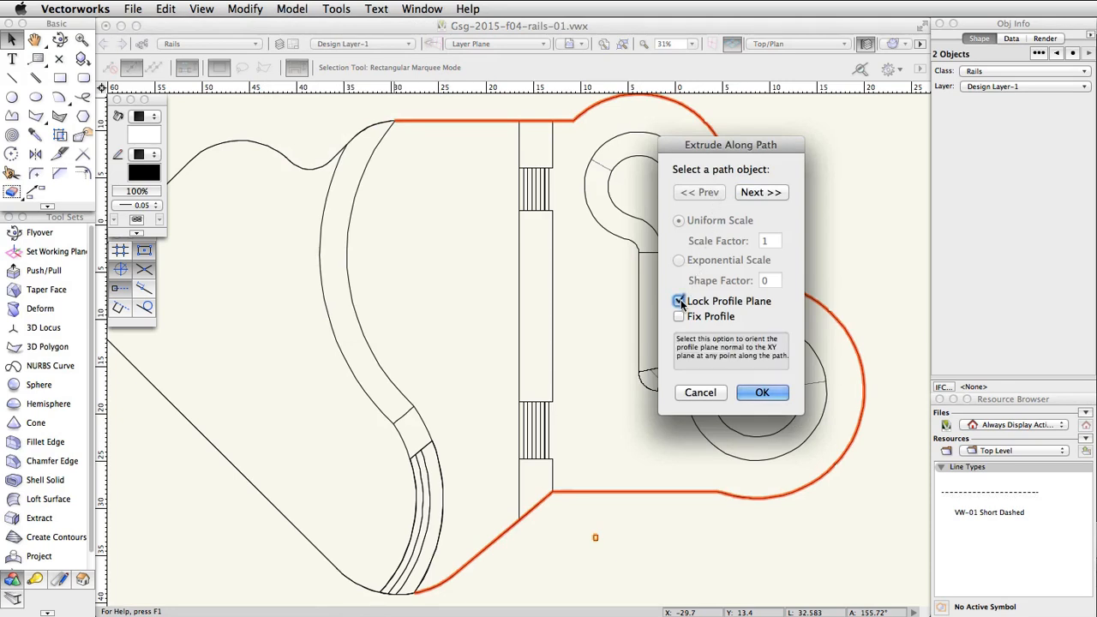
pyautogui.click(763, 393)
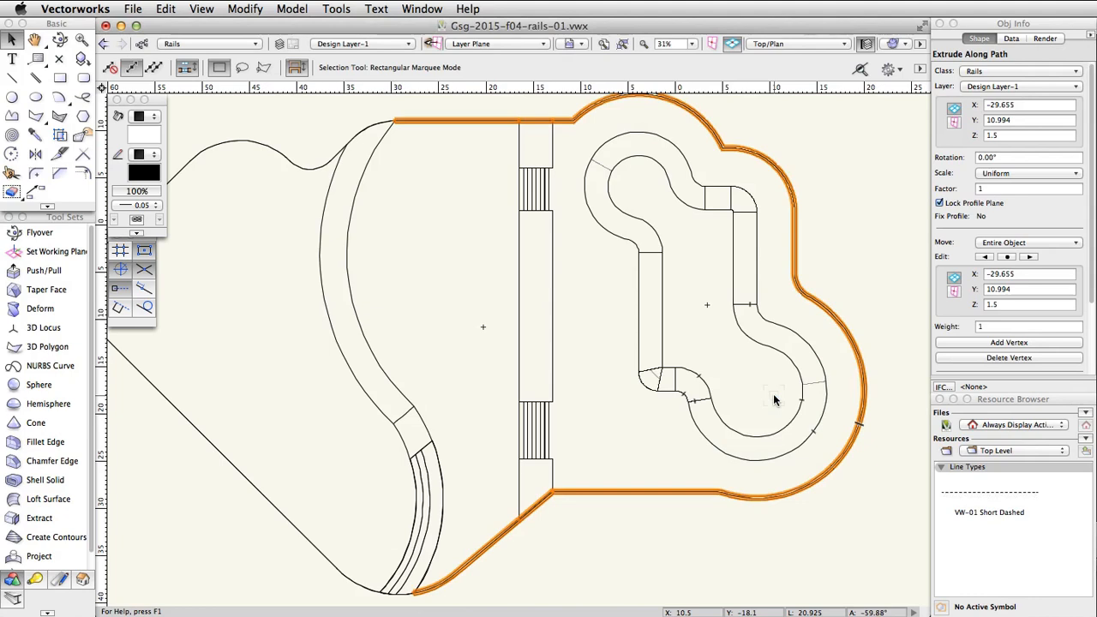
# Step: Edit the extrusion's profile, moving the rectangle so its bottom-right corner sits on the origin, and exit profile editing
pyautogui.doubleClick(602, 492)
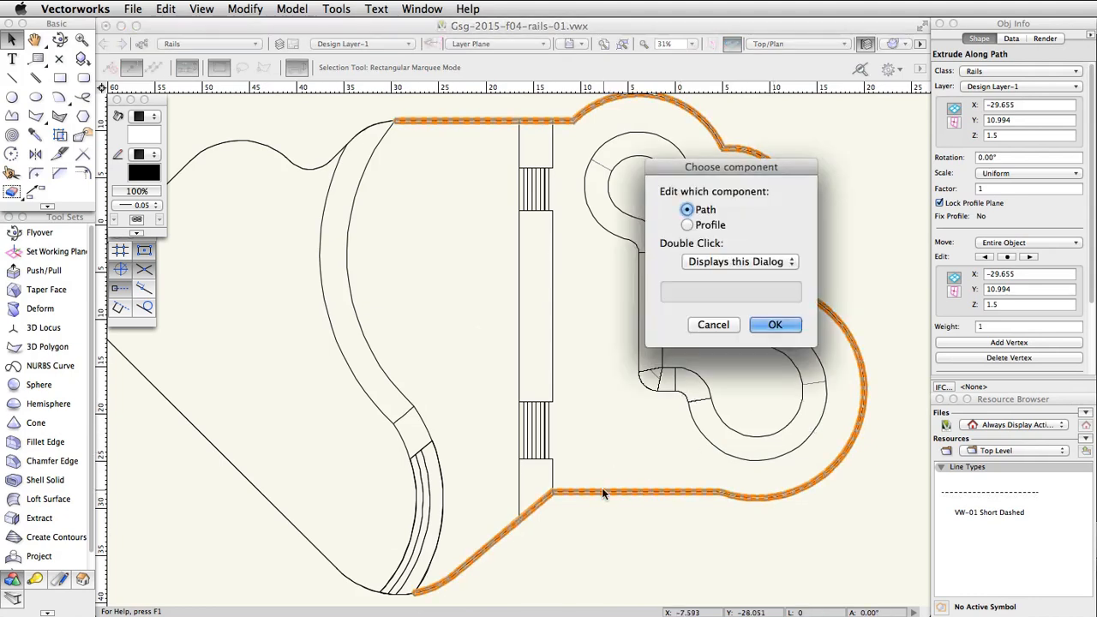
pyautogui.click(688, 224)
pyautogui.click(781, 323)
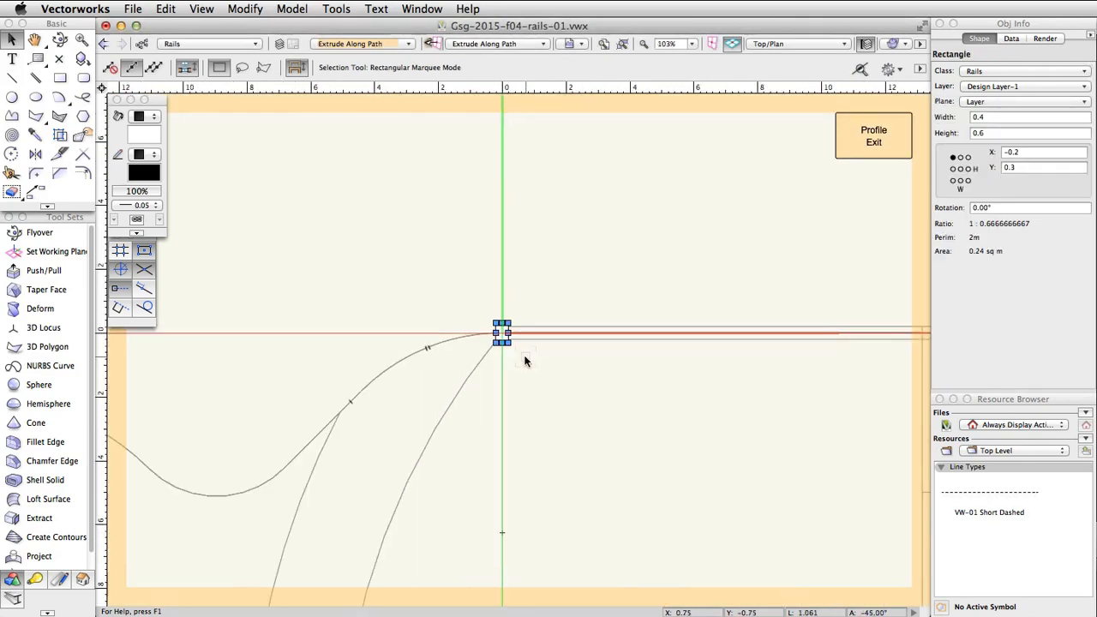
pyautogui.scroll(2, 486, 333)
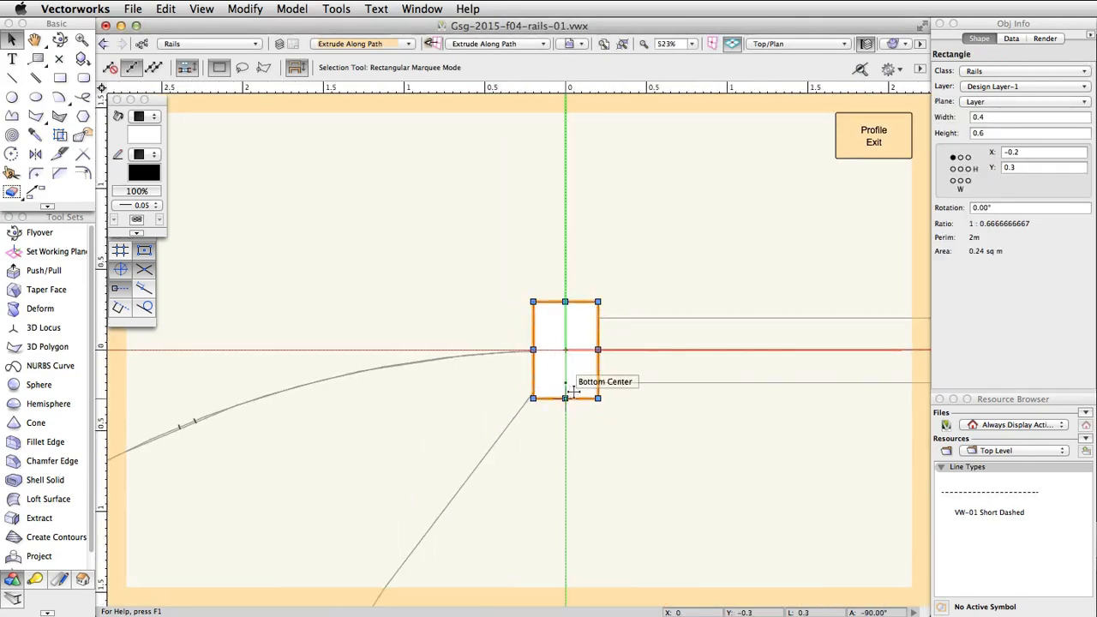
pyautogui.moveTo(597, 398); pyautogui.dragTo(535, 312)
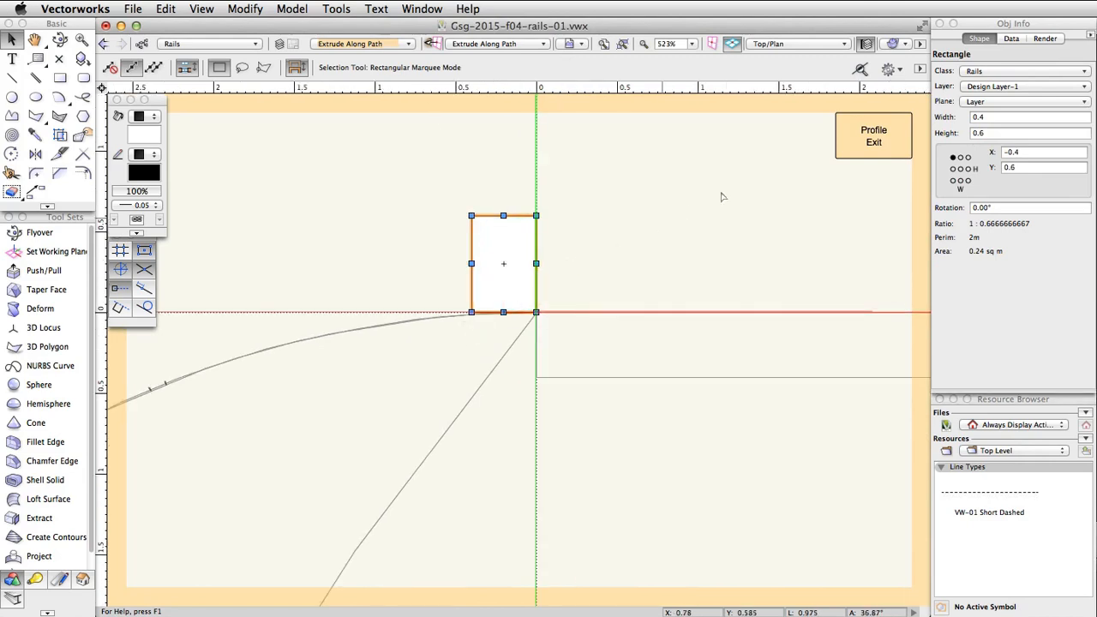
pyautogui.click(866, 144)
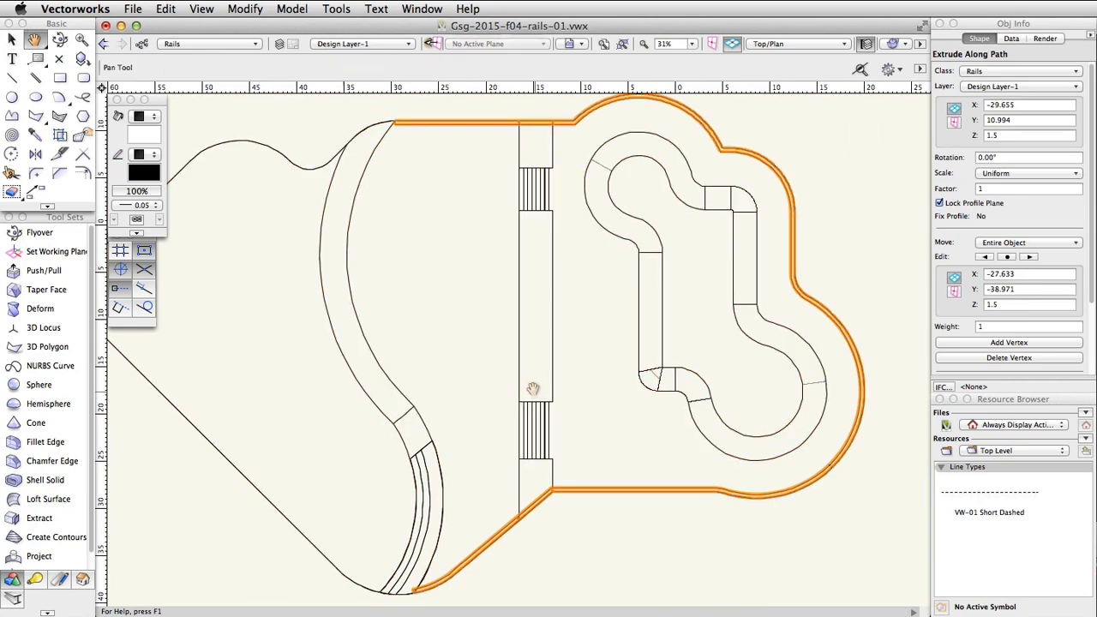
# Step: Open the rail extrusion's path for editing and split the NURBS curve a short distance from its lower endpoint
pyautogui.moveTo(414, 591); pyautogui.dragTo(522, 419)
pyautogui.scroll(5, 523, 419)
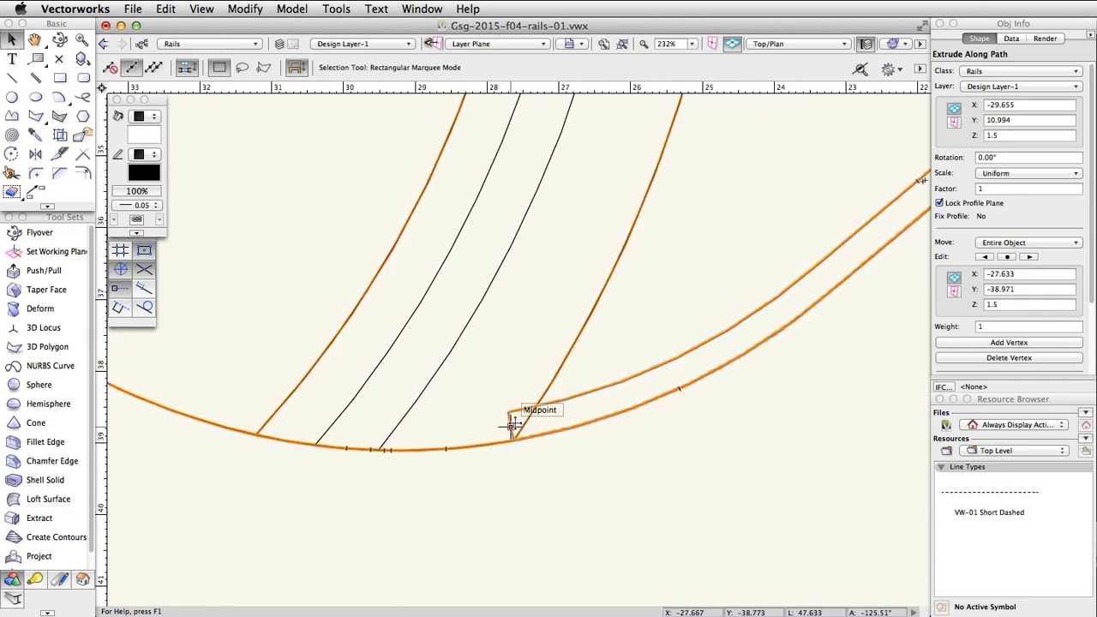
pyautogui.doubleClick(637, 376)
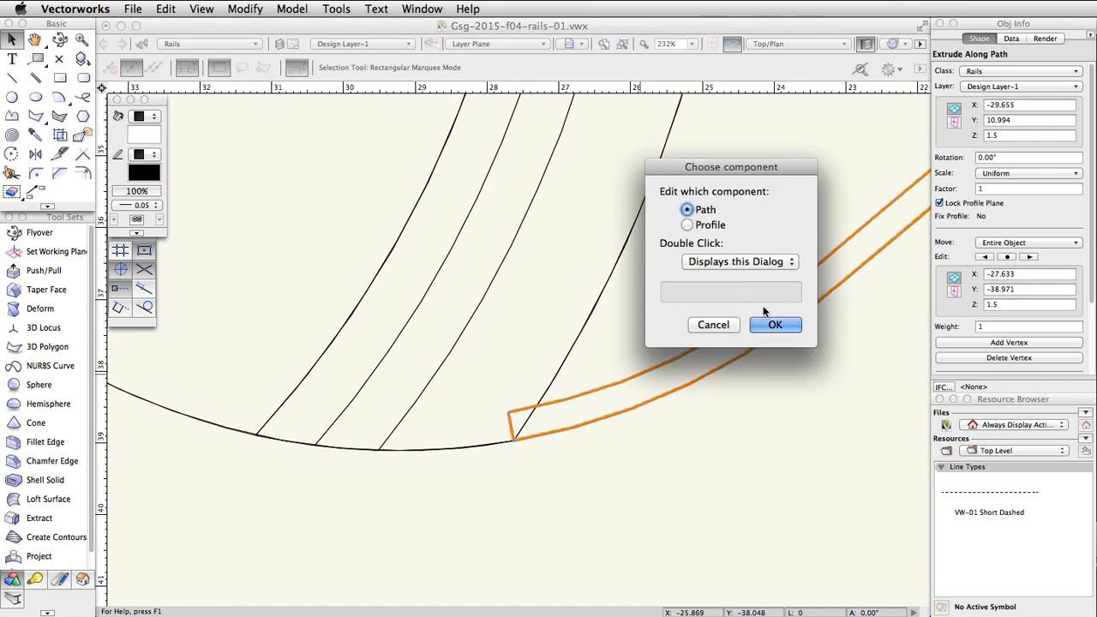
pyautogui.click(775, 324)
pyautogui.scroll(6, 514, 442)
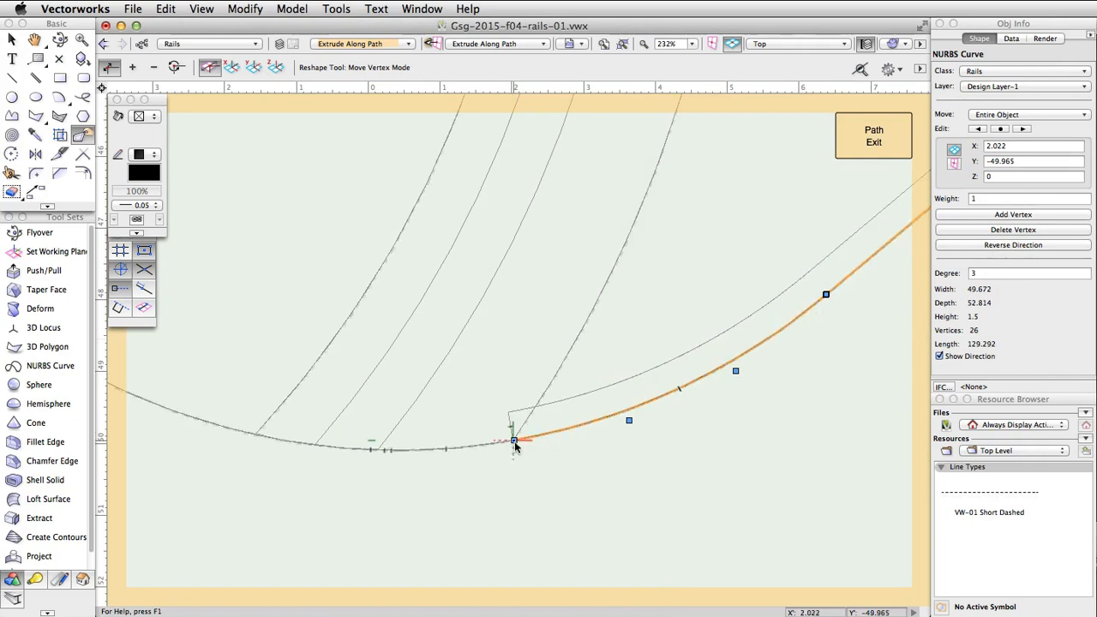
pyautogui.click(60, 155)
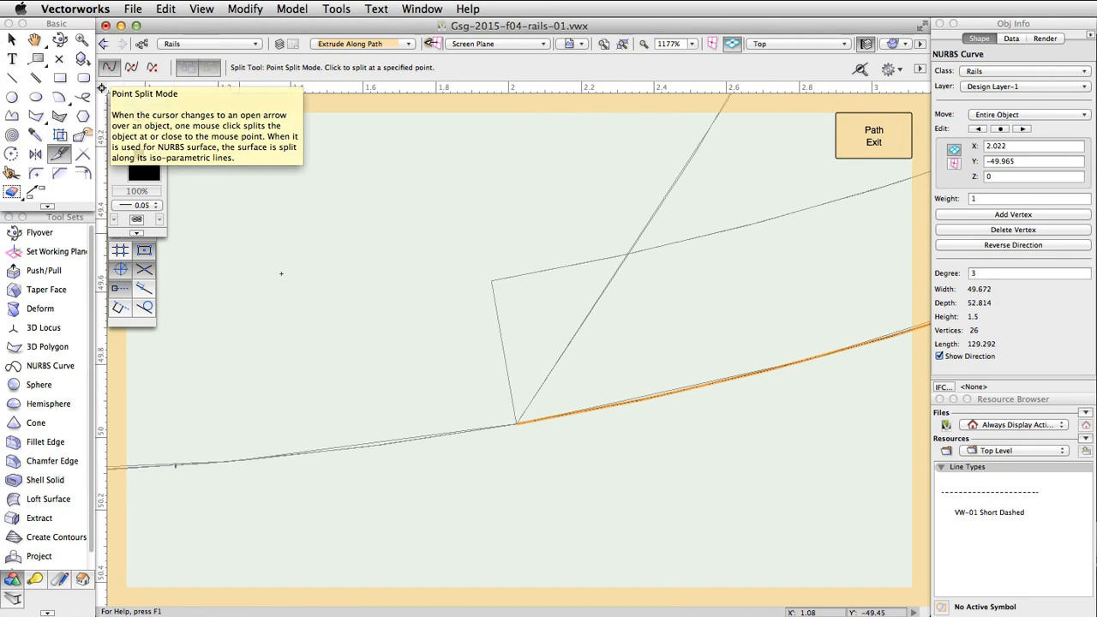
pyautogui.click(704, 386)
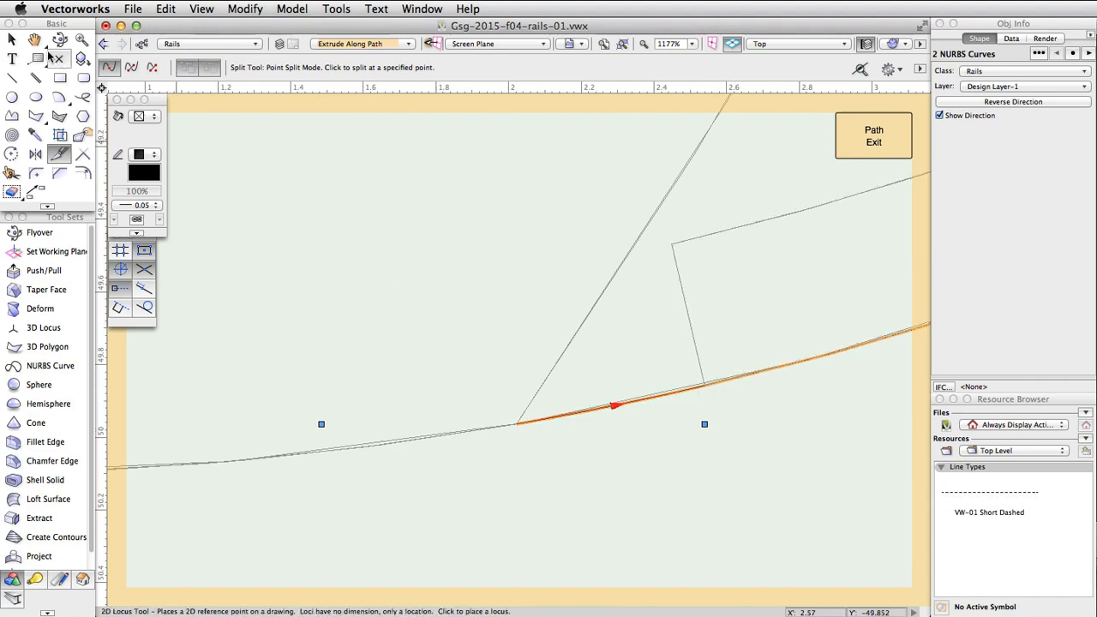
# Step: Delete the short split-off segment at the lower end of the path and exit path editing
pyautogui.click(12, 40)
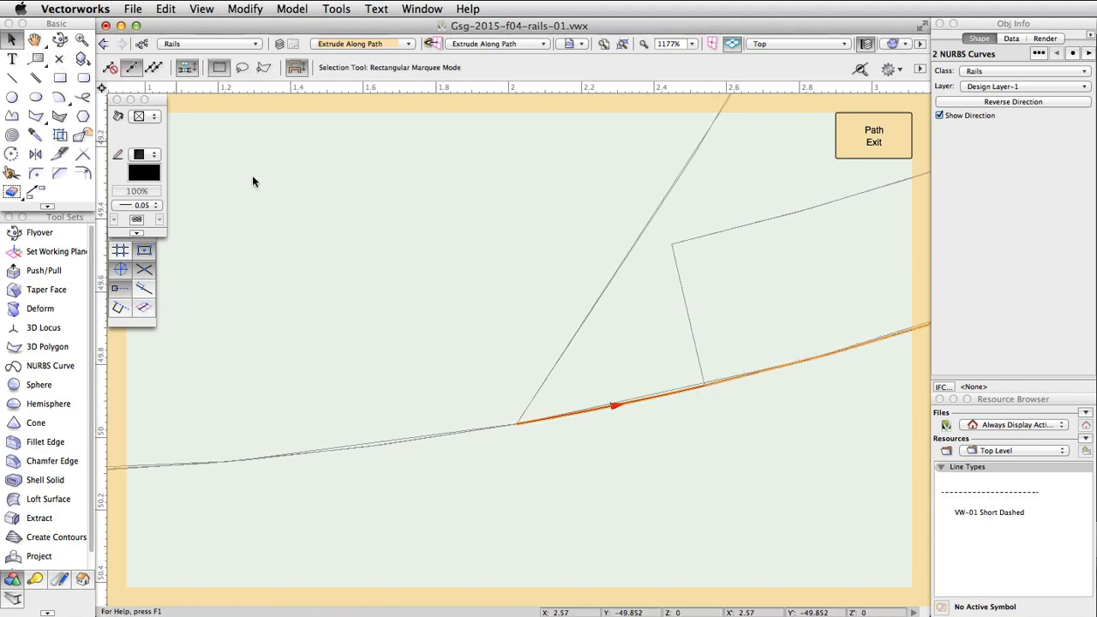
pyautogui.click(678, 391)
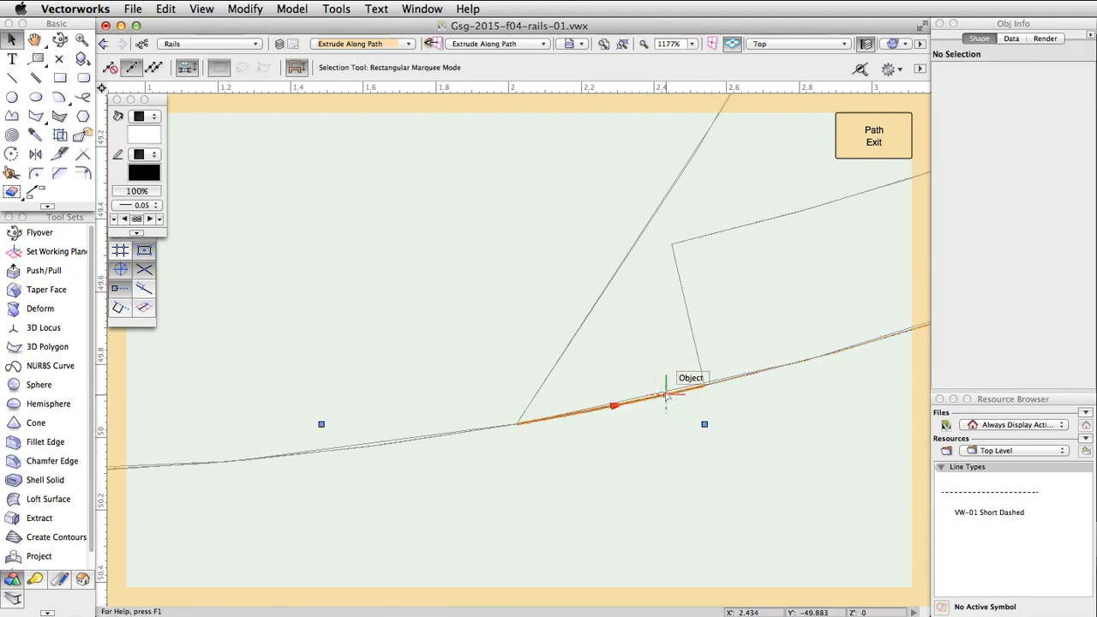
pyautogui.click(709, 485)
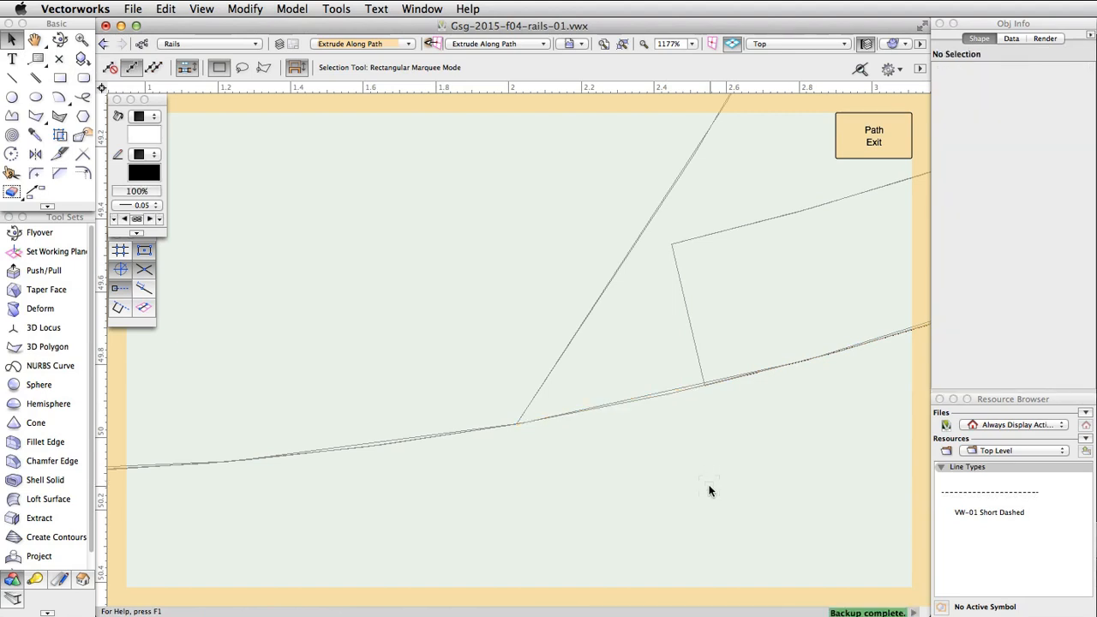
pyautogui.click(858, 144)
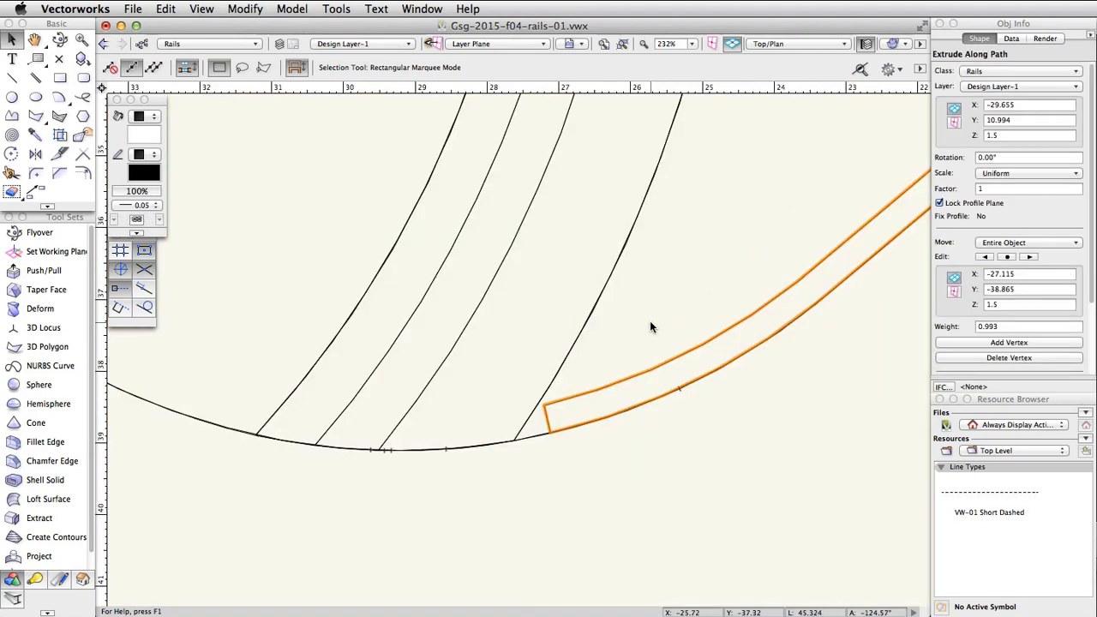
# Step: In a Left Isometric view, taper the shortened rail's end face with the Taper Face tool, using its lower edge as the axis
pyautogui.scroll(-8, 650, 326)
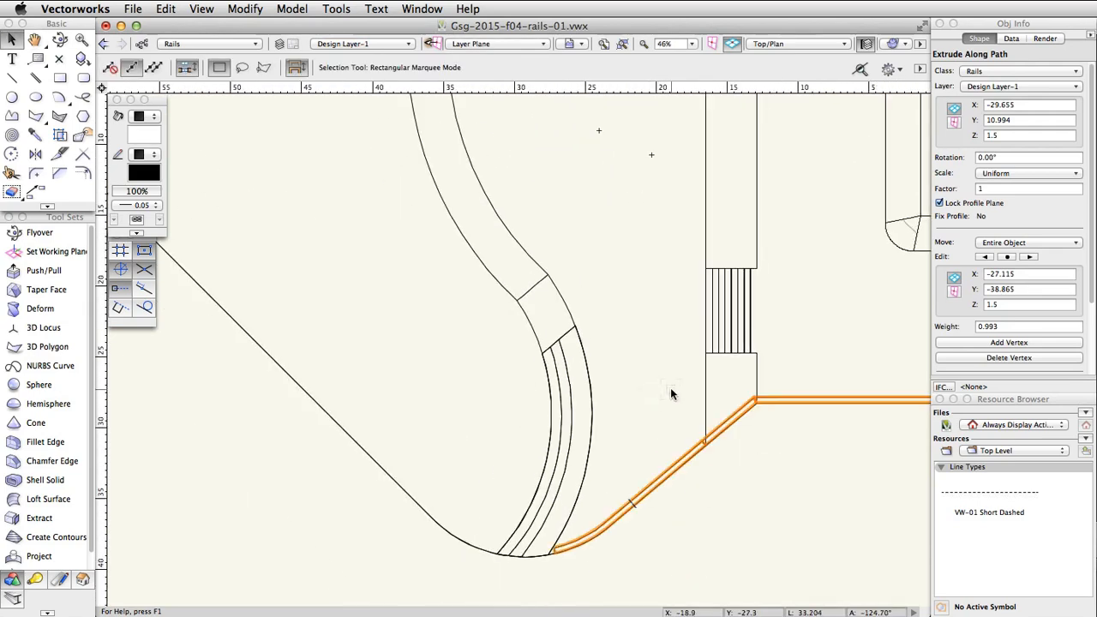
pyautogui.moveTo(647, 443); pyautogui.dragTo(654, 380, button='middle')
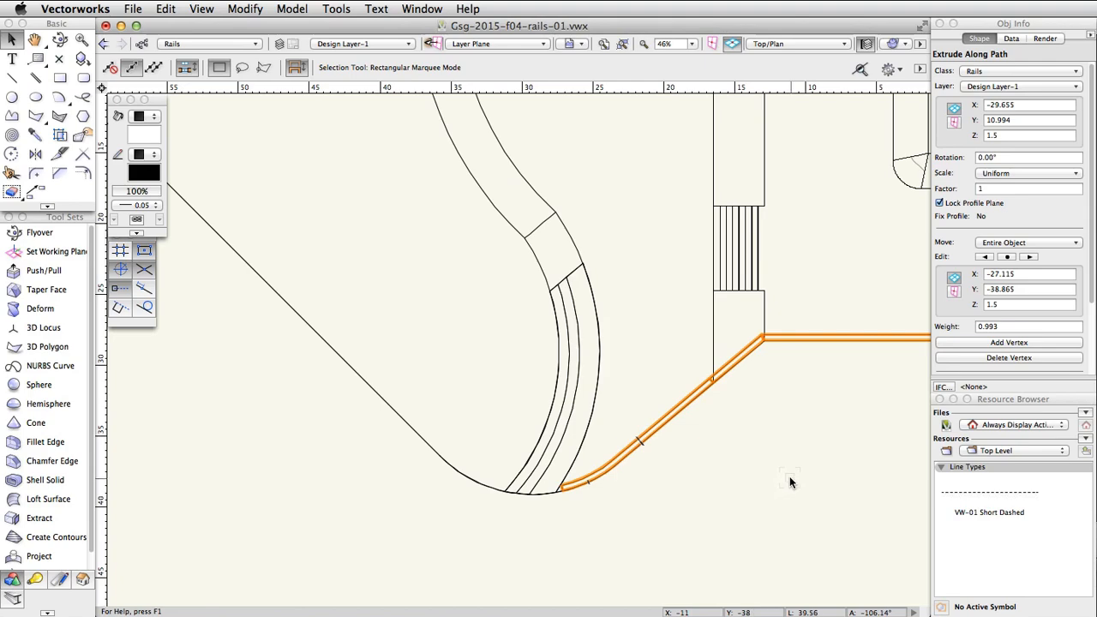
pyautogui.click(799, 43)
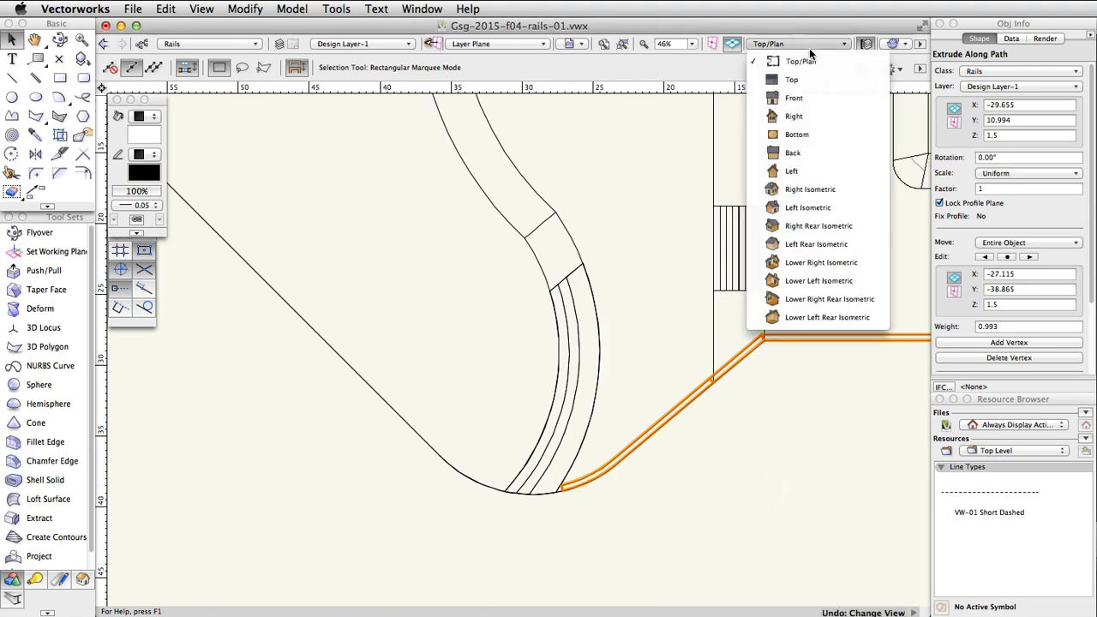
pyautogui.click(866, 221)
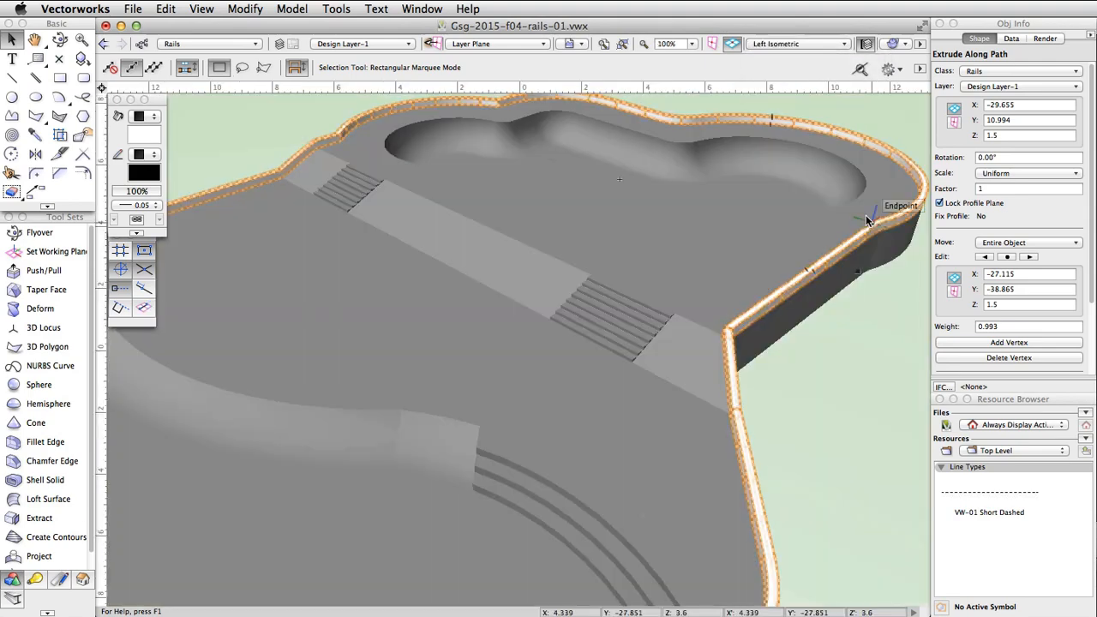
pyautogui.scroll(4, 849, 385)
pyautogui.scroll(6, 787, 343)
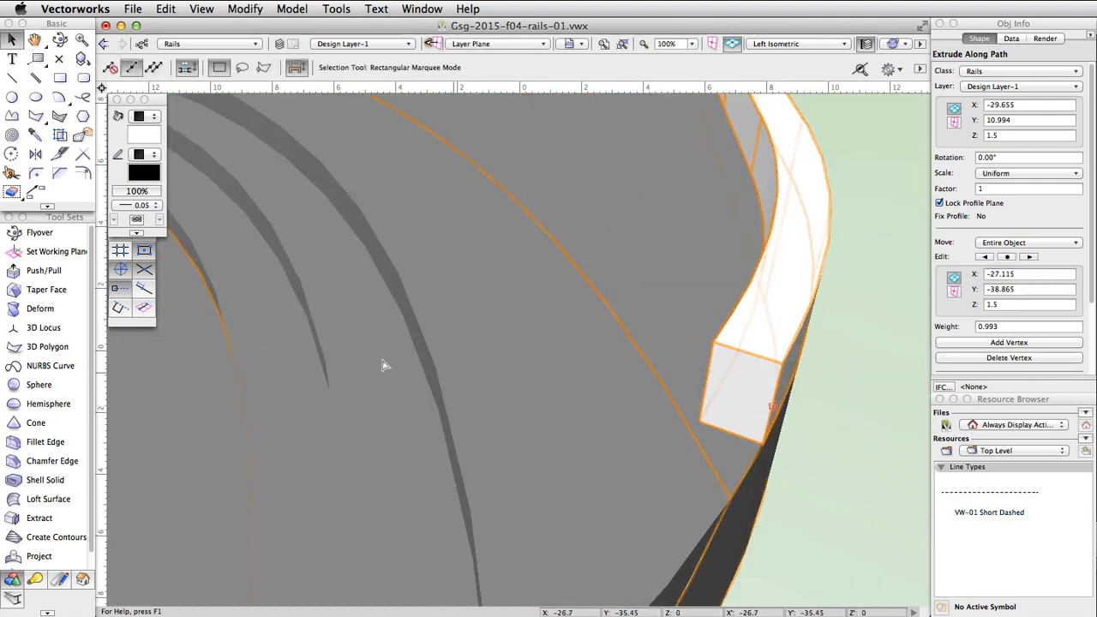
pyautogui.click(46, 289)
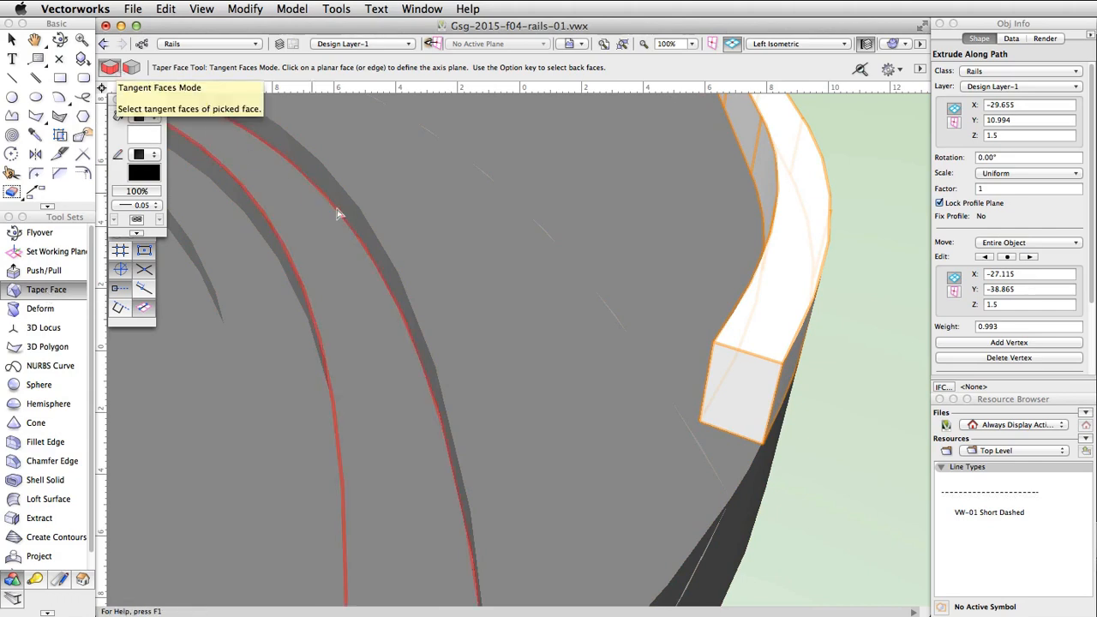
pyautogui.click(708, 429)
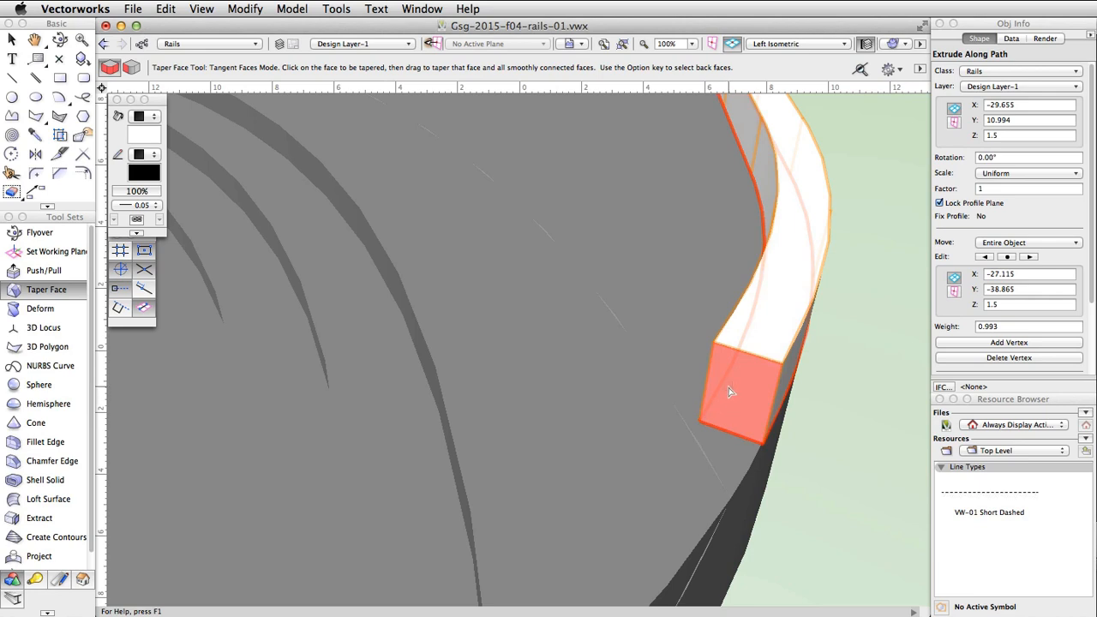
pyautogui.click(728, 390)
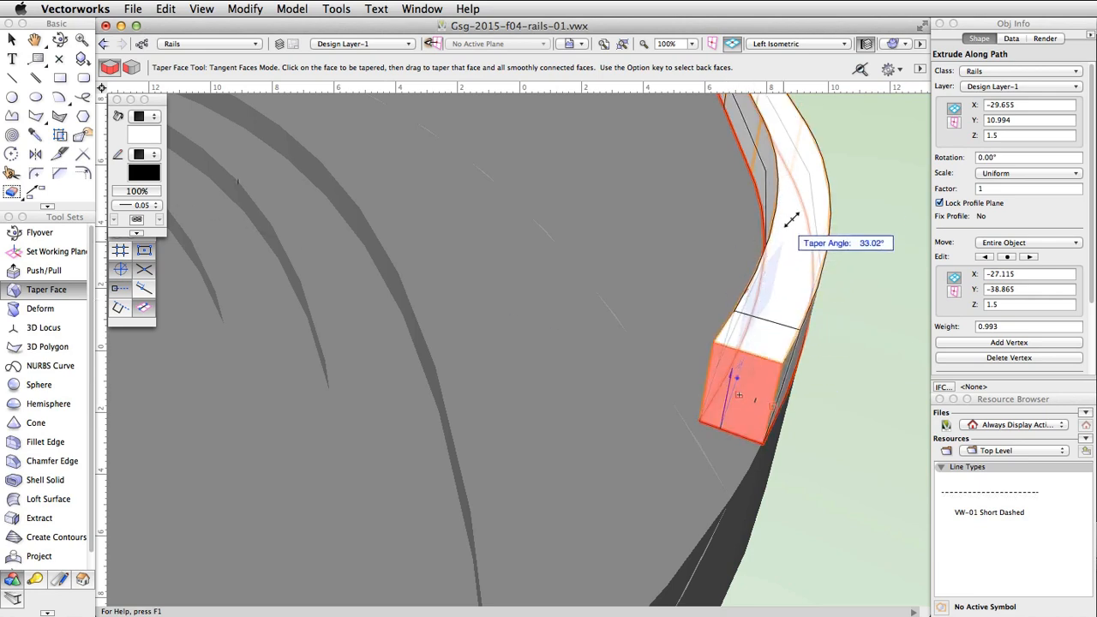
pyautogui.click(845, 199)
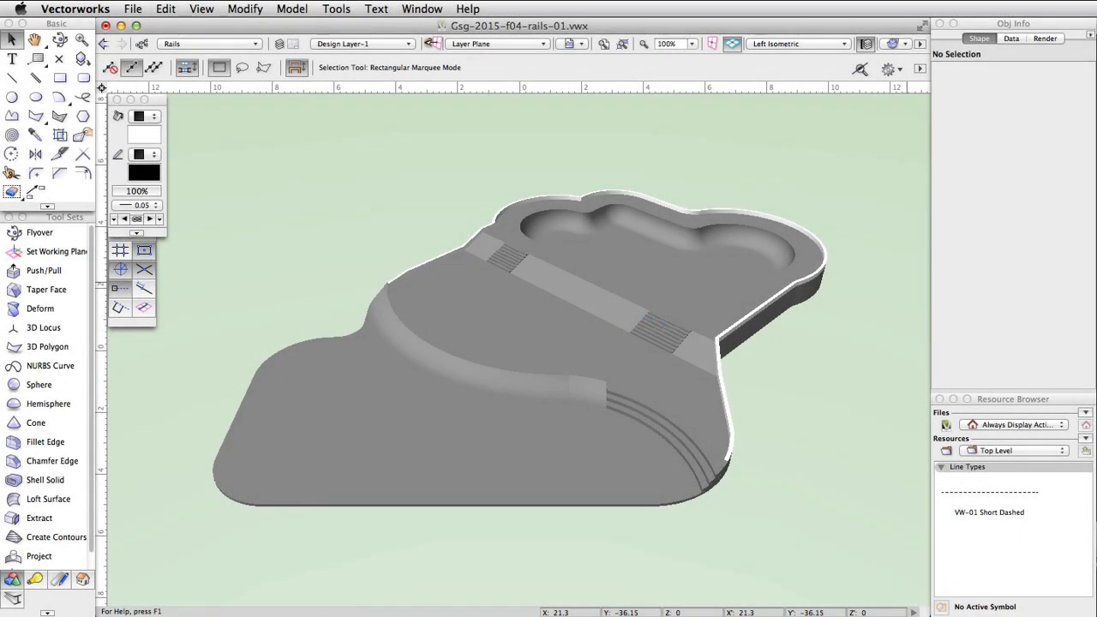
# Step: Set up a Front view with Orthogonal projection and Screen Plane as the active plane
pyautogui.click(497, 44)
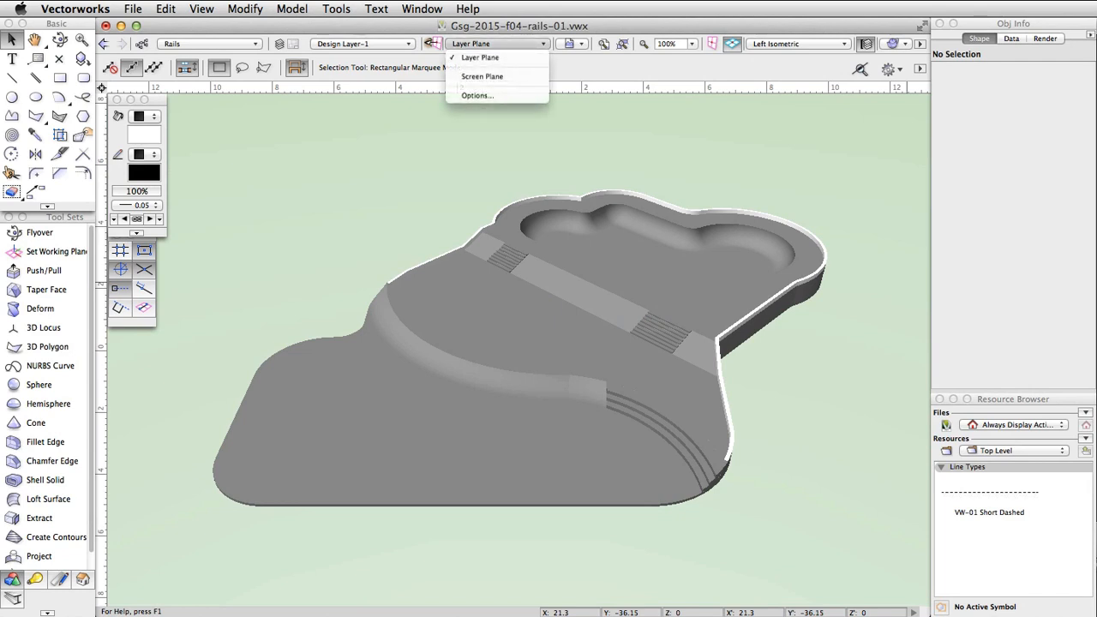
pyautogui.click(336, 9)
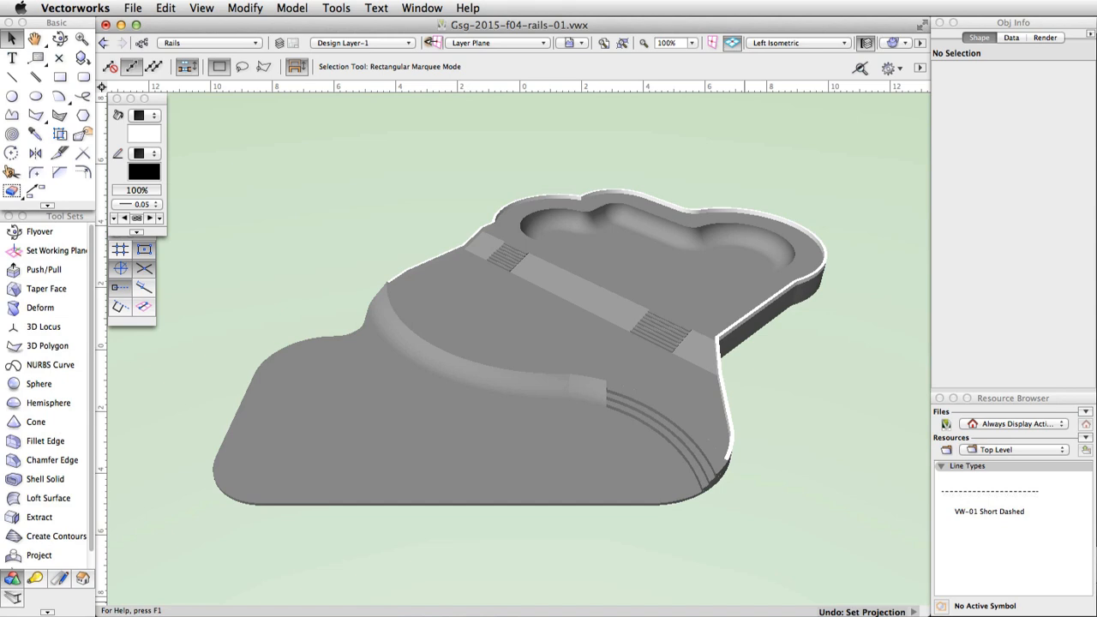
pyautogui.click(202, 8)
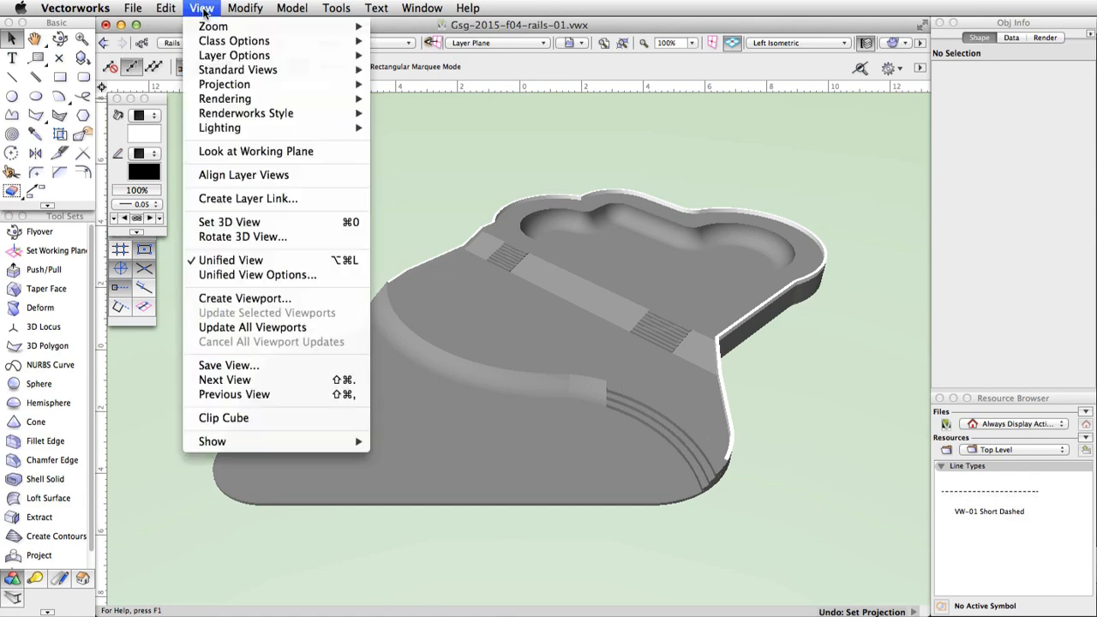
pyautogui.moveTo(300, 86)
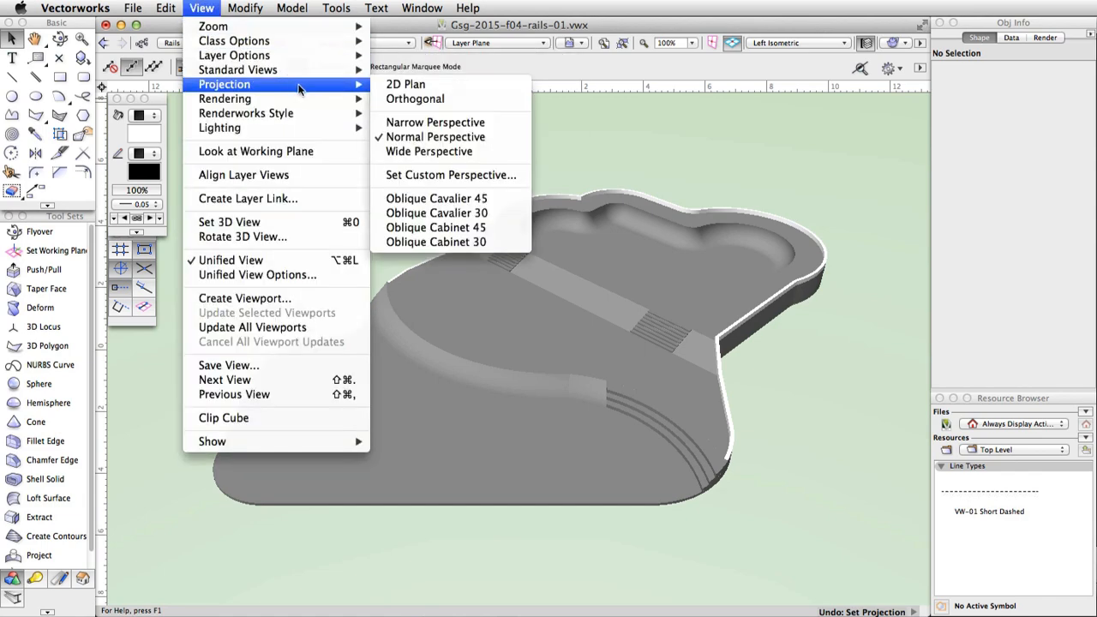
pyautogui.click(479, 100)
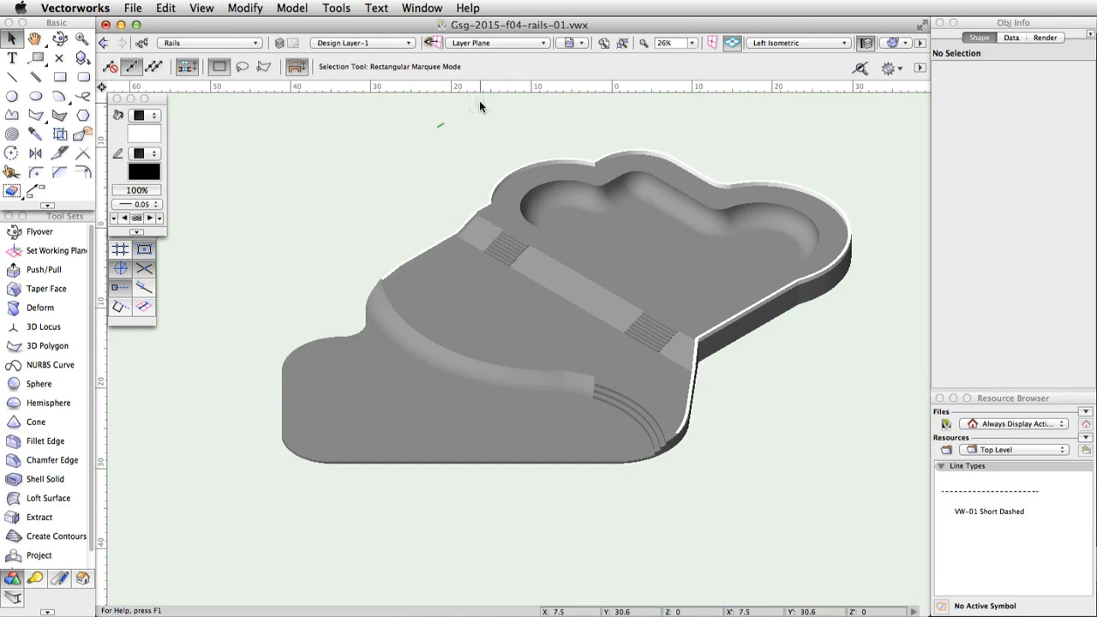
pyautogui.click(536, 42)
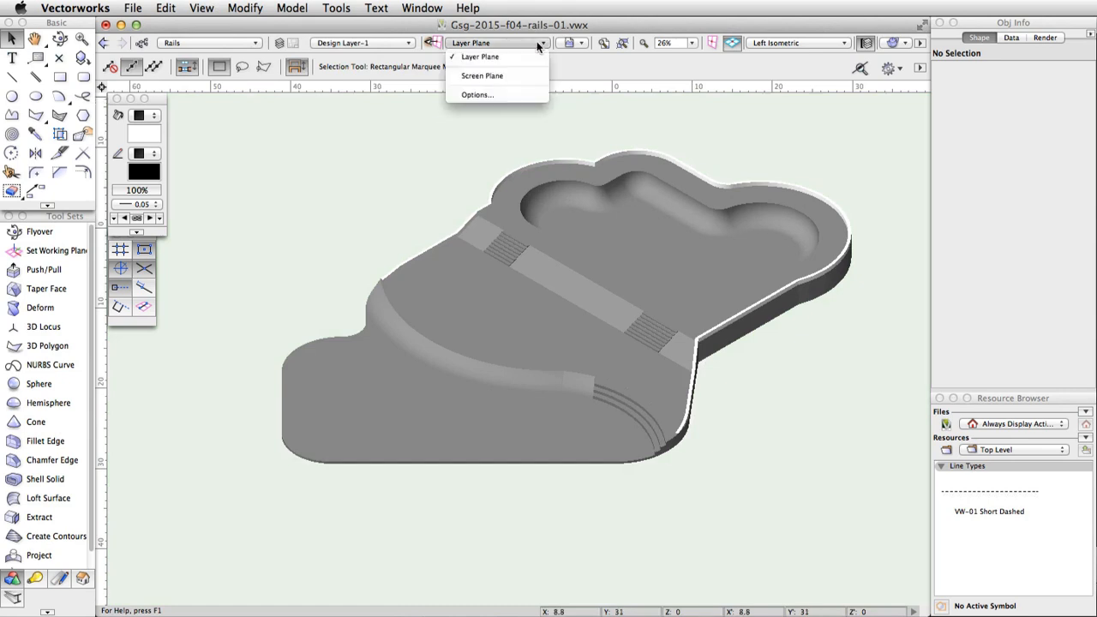
pyautogui.click(535, 77)
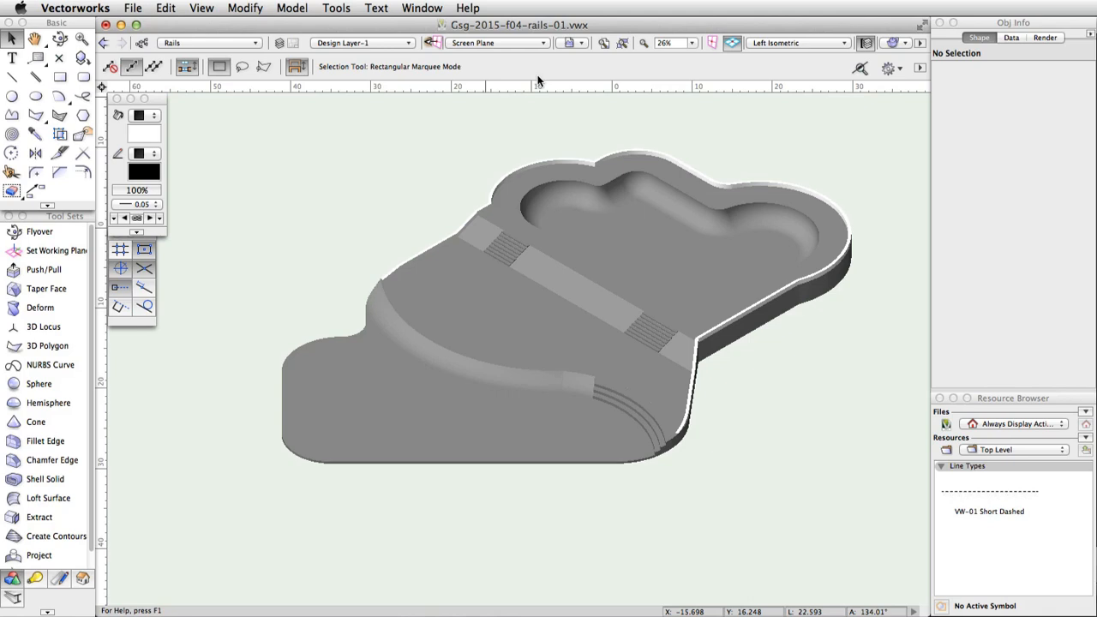
pyautogui.click(842, 43)
pyautogui.click(845, 98)
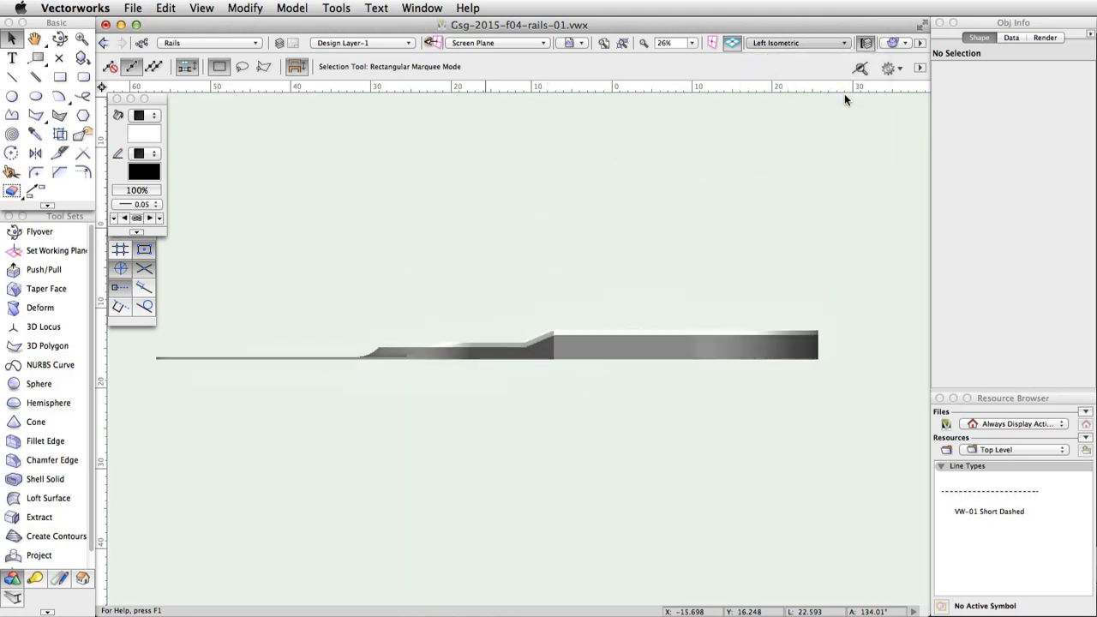
# Step: Make the Rails class invisible and set None as the active class in the Organization settings
pyautogui.click(139, 46)
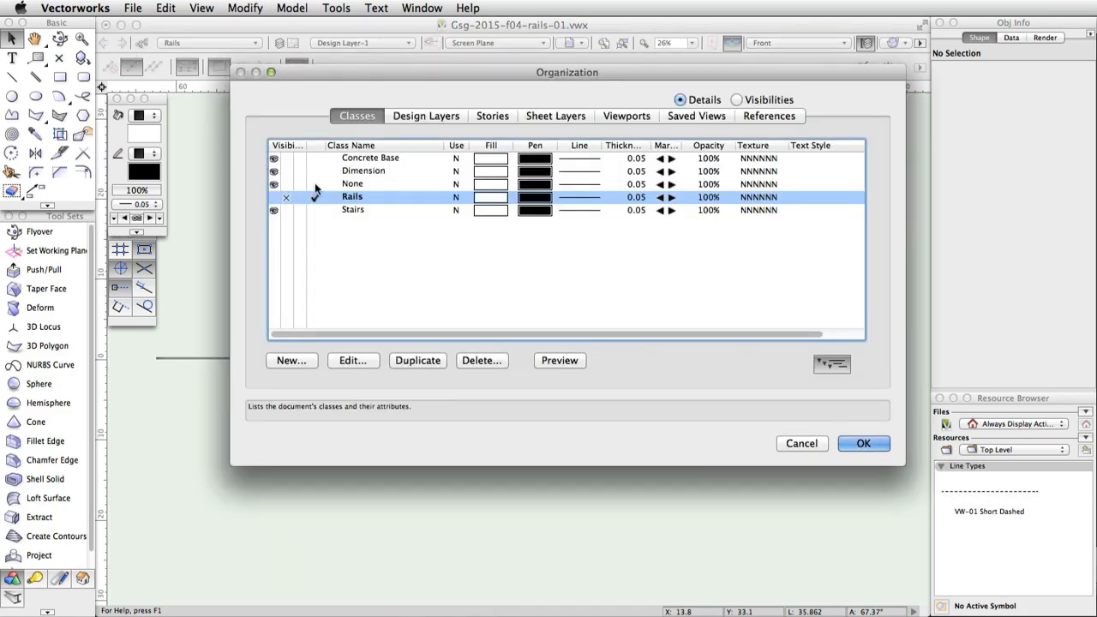
pyautogui.click(315, 184)
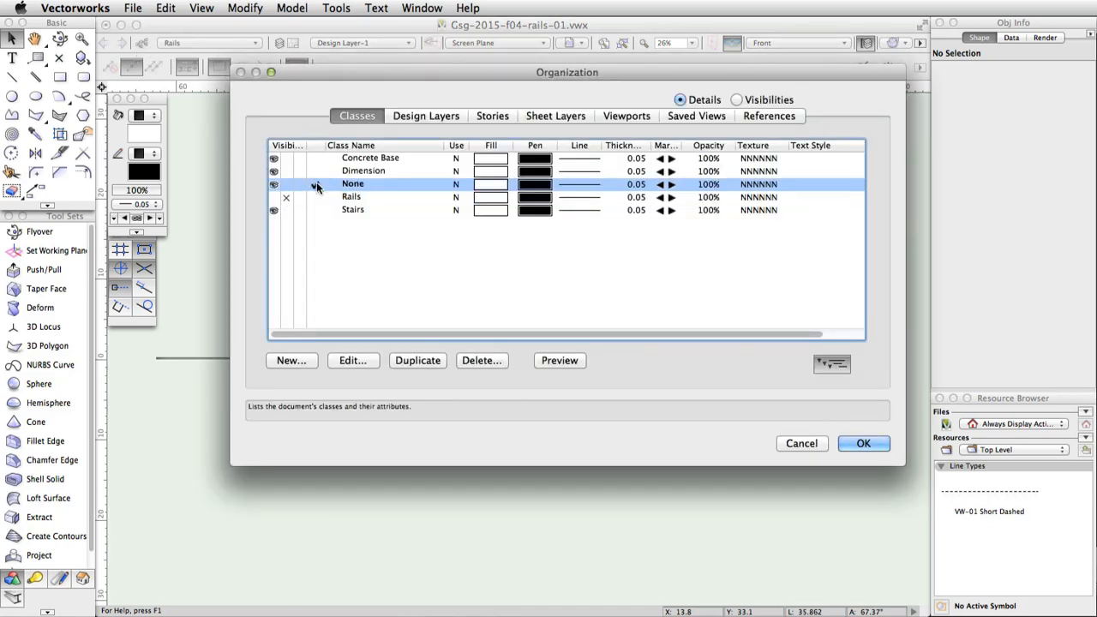
pyautogui.click(865, 443)
# Step: Draw a line along the stair slope from the upper platform's corner down to the foot of the stairs
pyautogui.scroll(5, 540, 343)
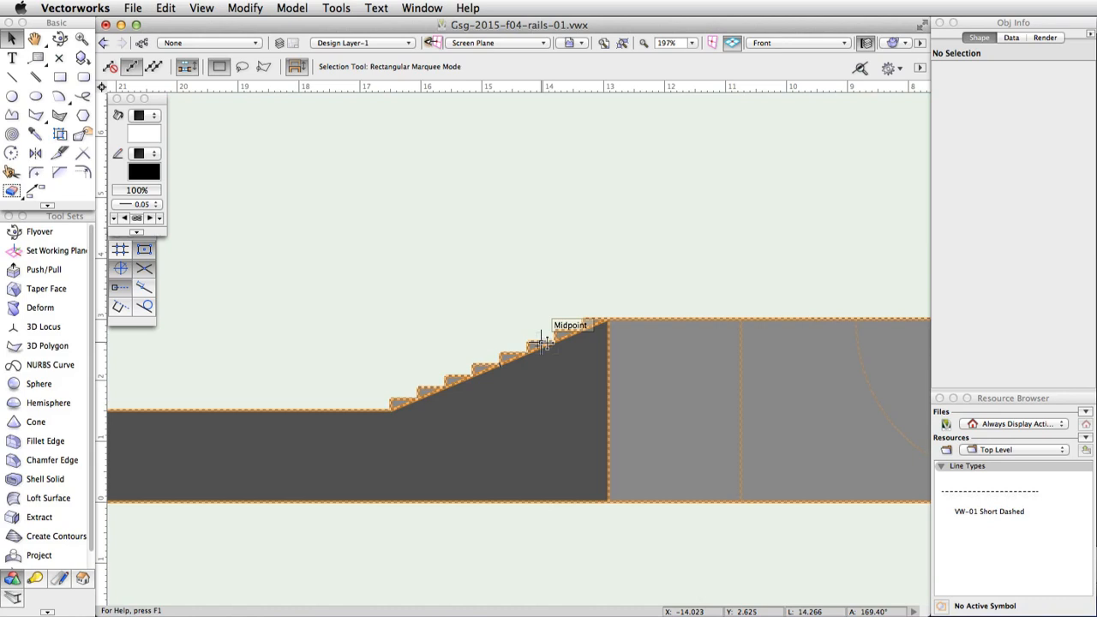
pyautogui.click(17, 81)
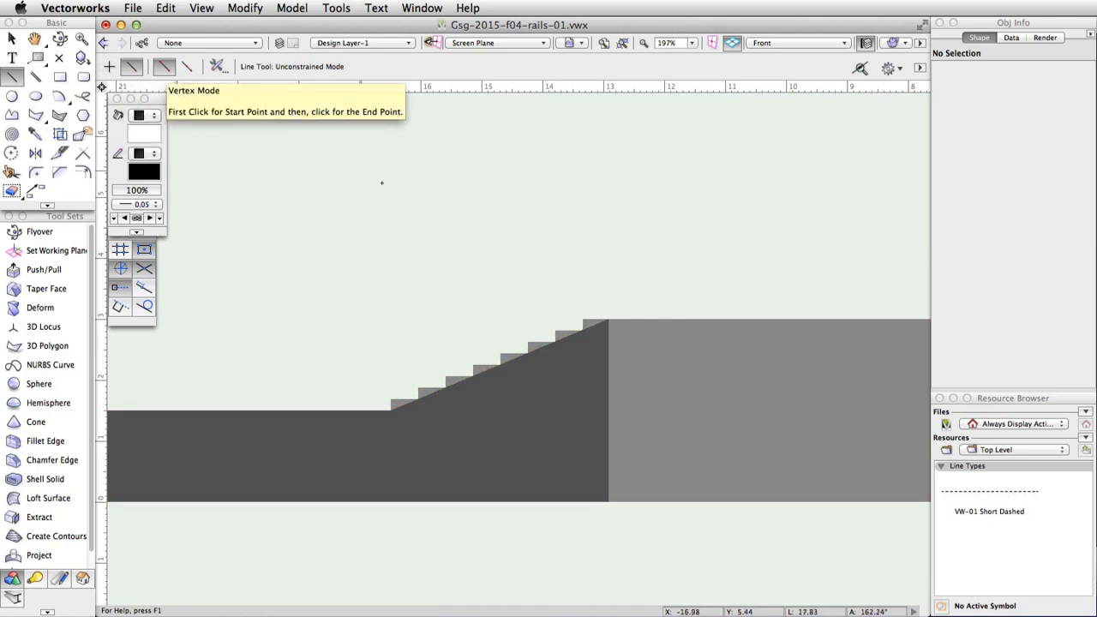
pyautogui.click(607, 319)
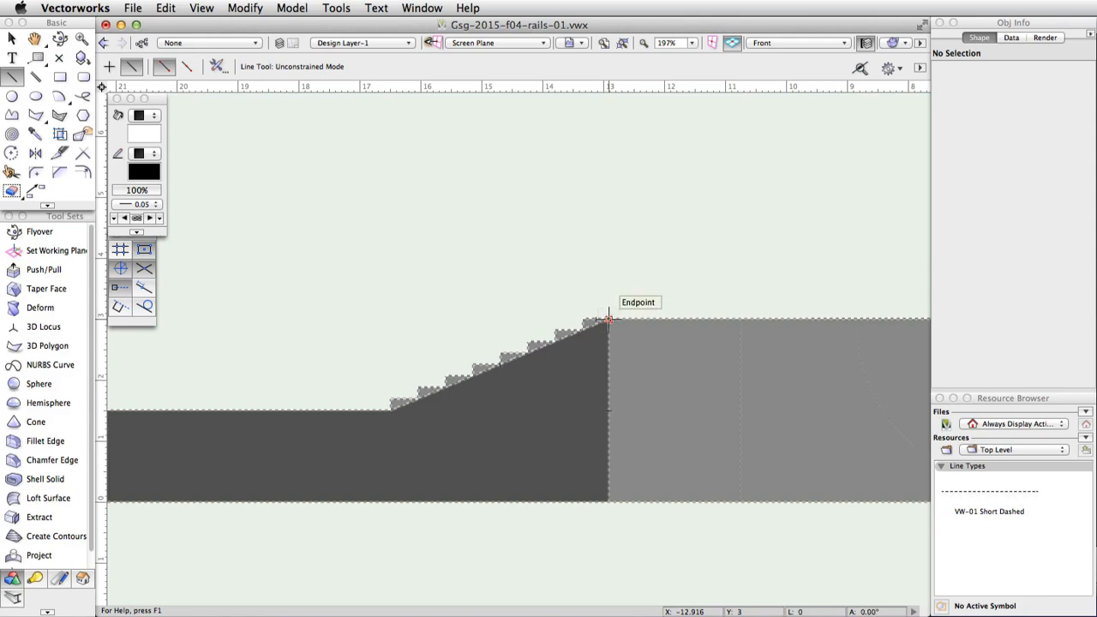
pyautogui.click(390, 410)
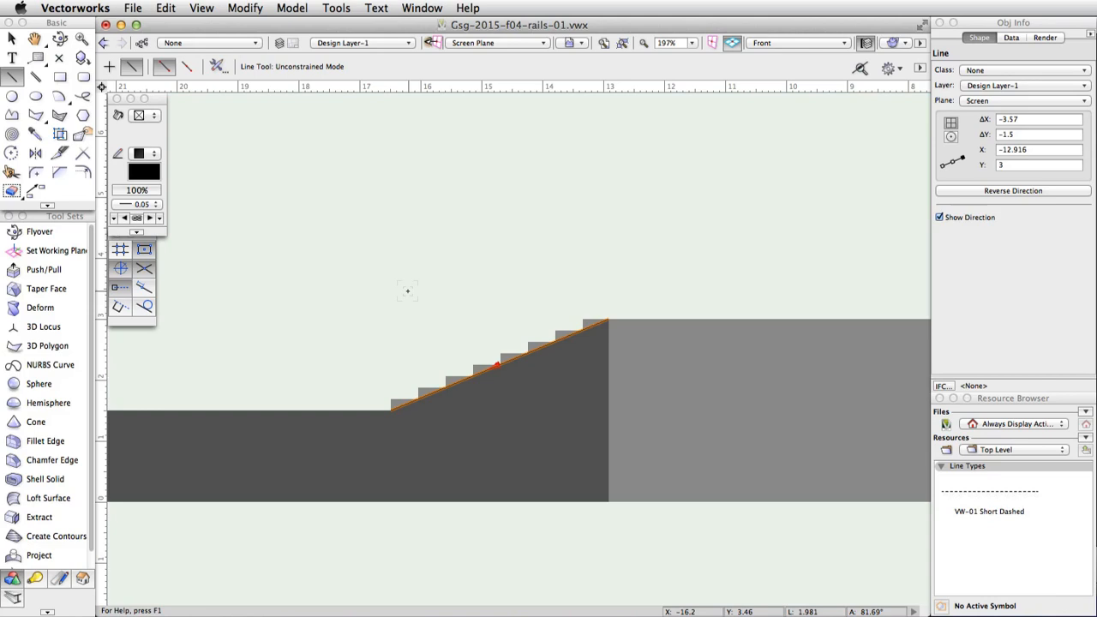
# Step: Raise the slope line by 1 so its Y value is 4
pyautogui.click(1036, 165)
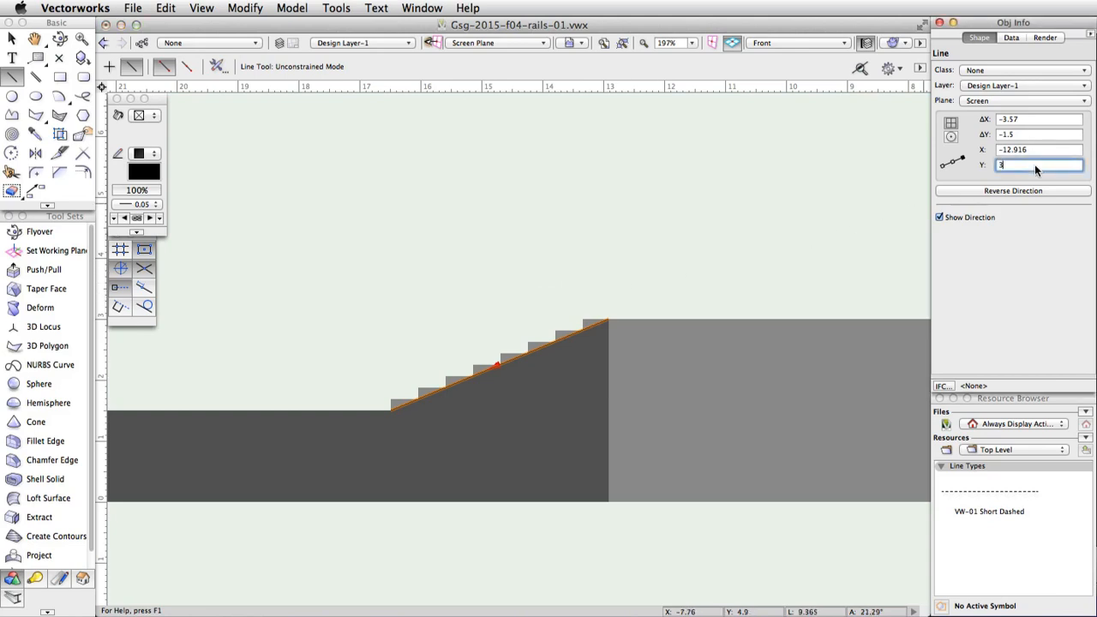
pyautogui.write('+1')
pyautogui.press('Return')
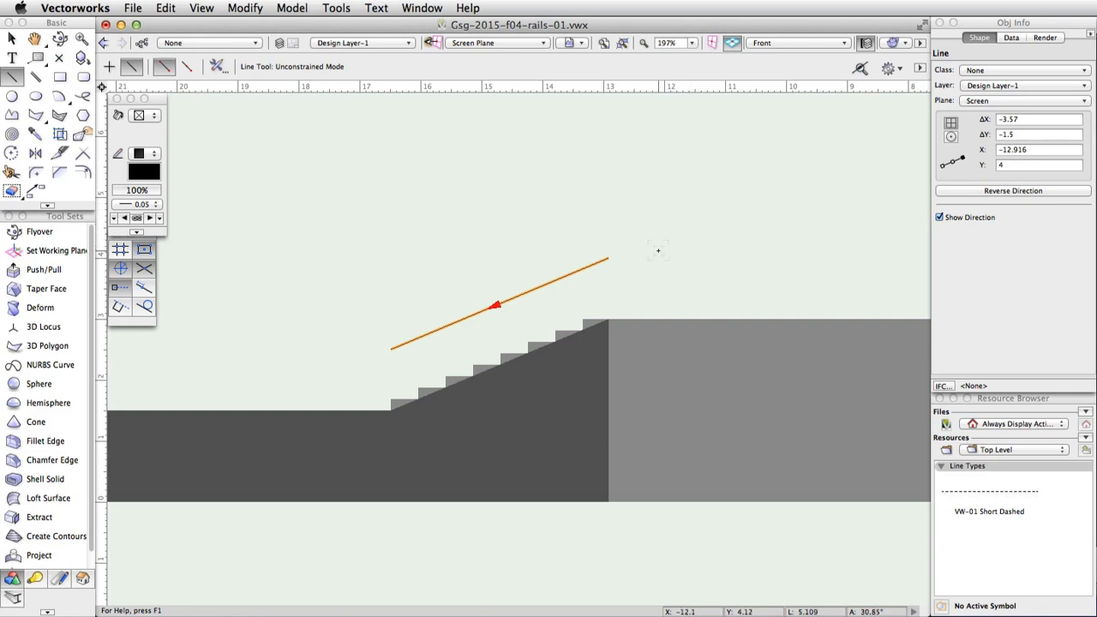
# Step: Draw a horizontal line 1.25 long, away from the stairs, starting at the upper end of the slope line
pyautogui.click(608, 258)
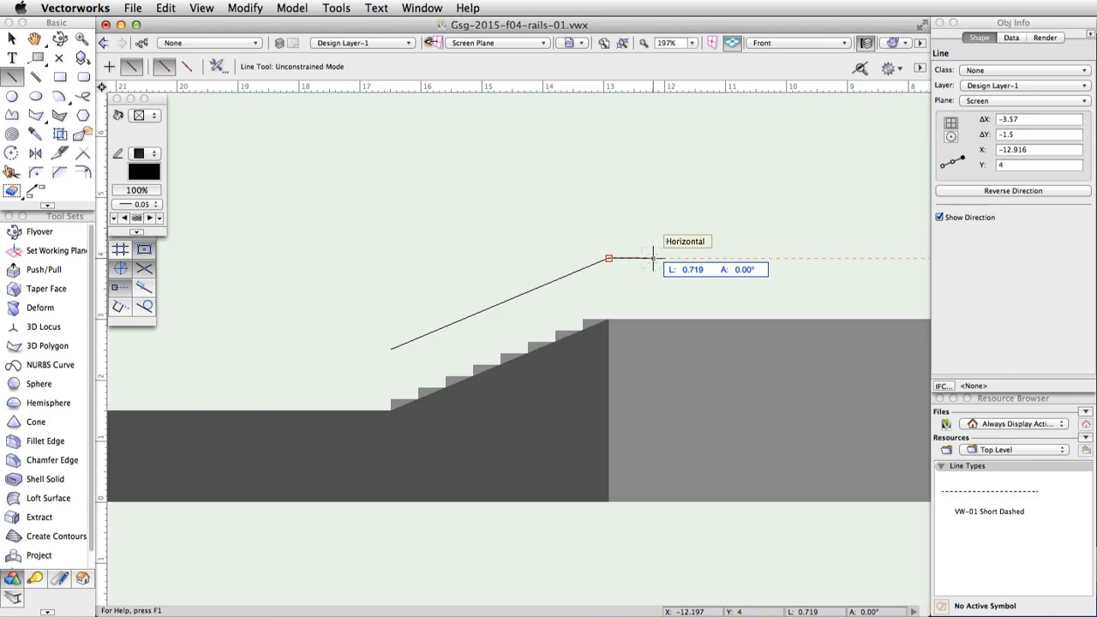
pyautogui.press('Tab')
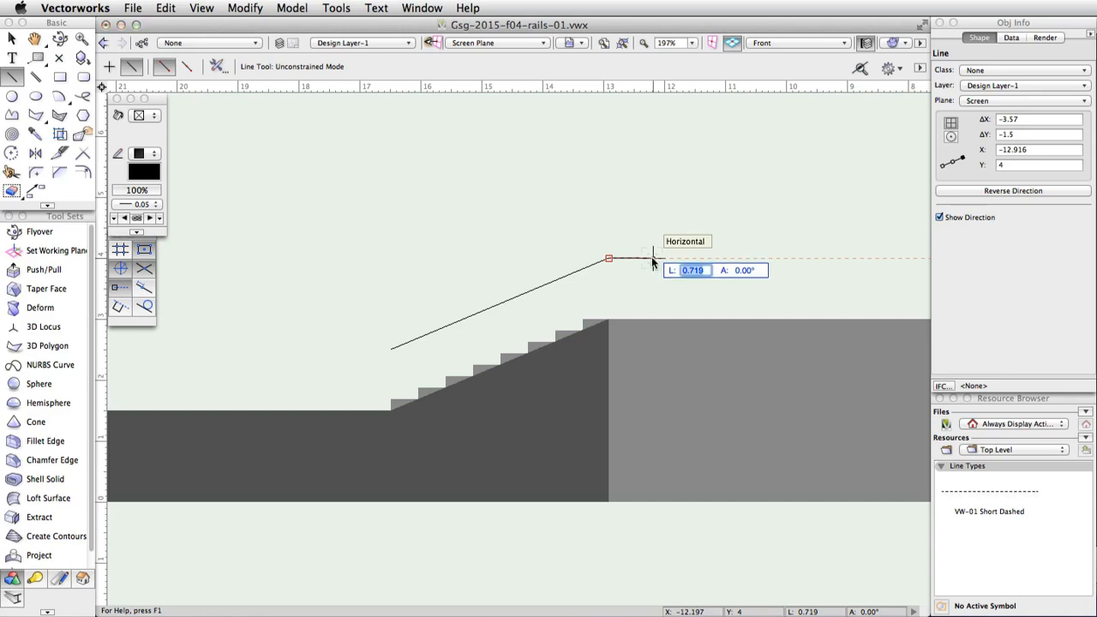
pyautogui.write('1.25')
pyautogui.press('Return')
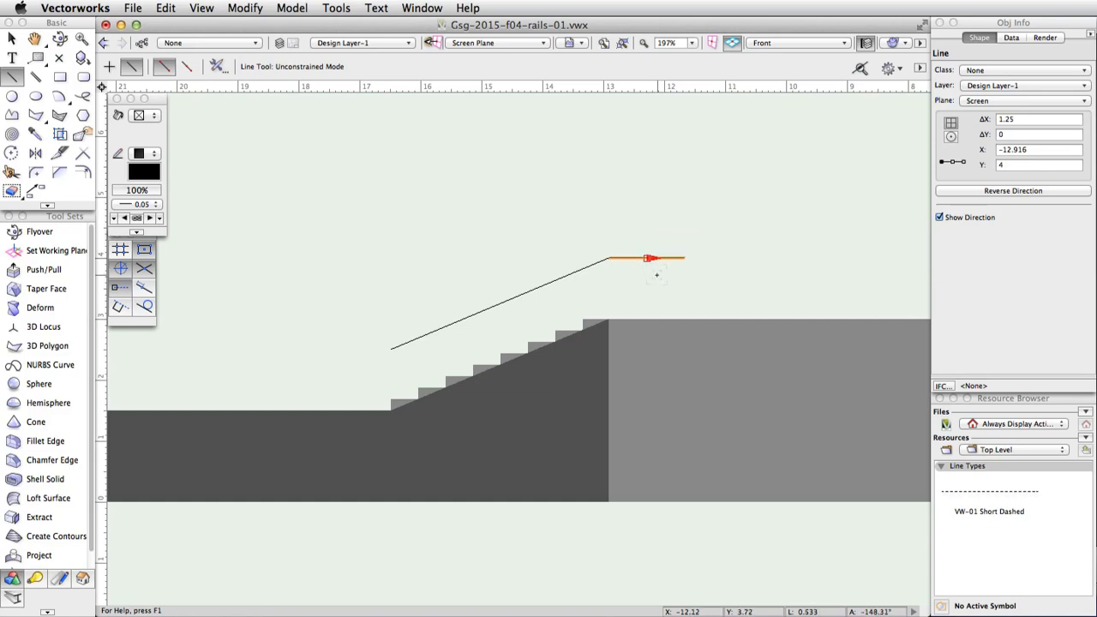
# Step: Compose the slope line and the horizontal line into a single polygon
pyautogui.press('x')
pyautogui.keyDown('shift'); pyautogui.click(574, 273); pyautogui.keyUp('shift')
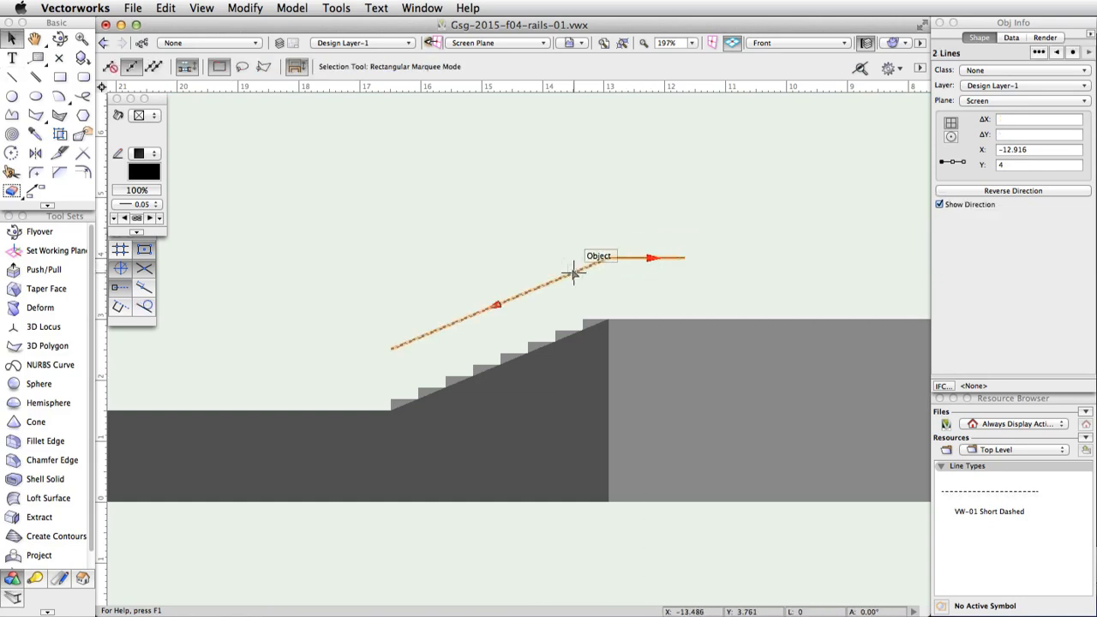
pyautogui.click(245, 8)
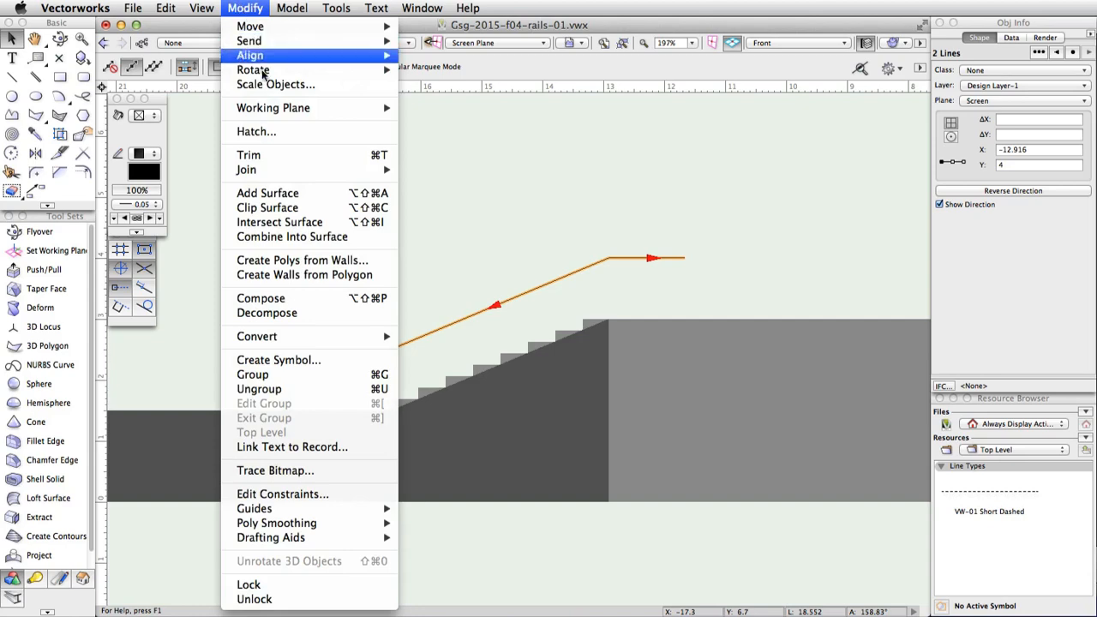
pyautogui.click(307, 298)
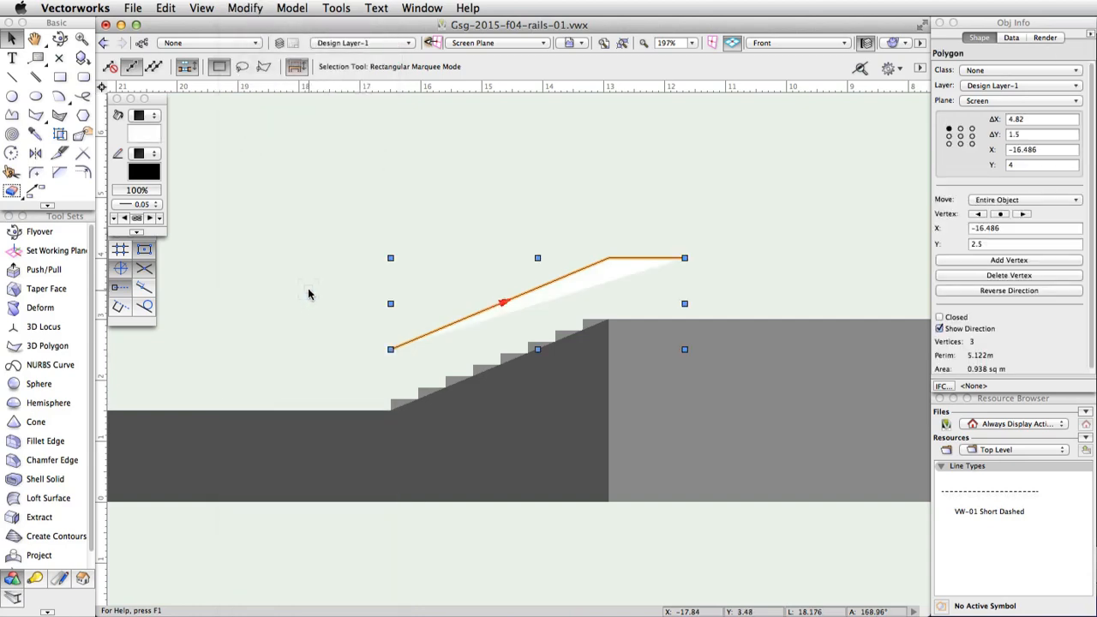
# Step: Create a 0.1 by 0.1 rectangle as the rail profile and place it just below the path's upper end
pyautogui.doubleClick(56, 79)
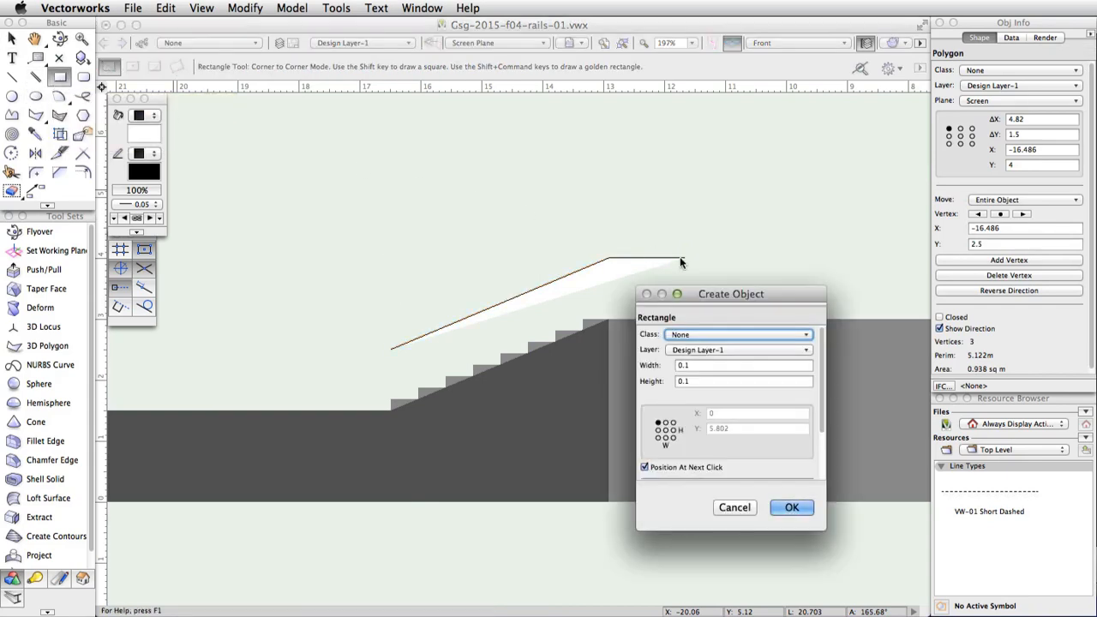
pyautogui.moveTo(733, 293); pyautogui.dragTo(548, 173)
pyautogui.click(514, 244)
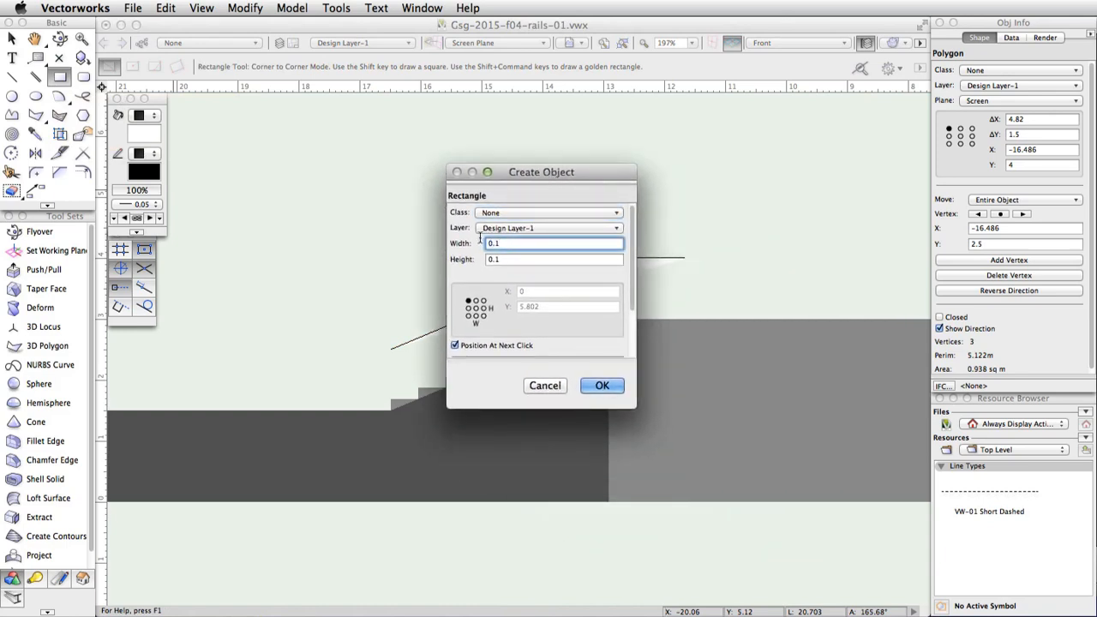
pyautogui.press('Tab')
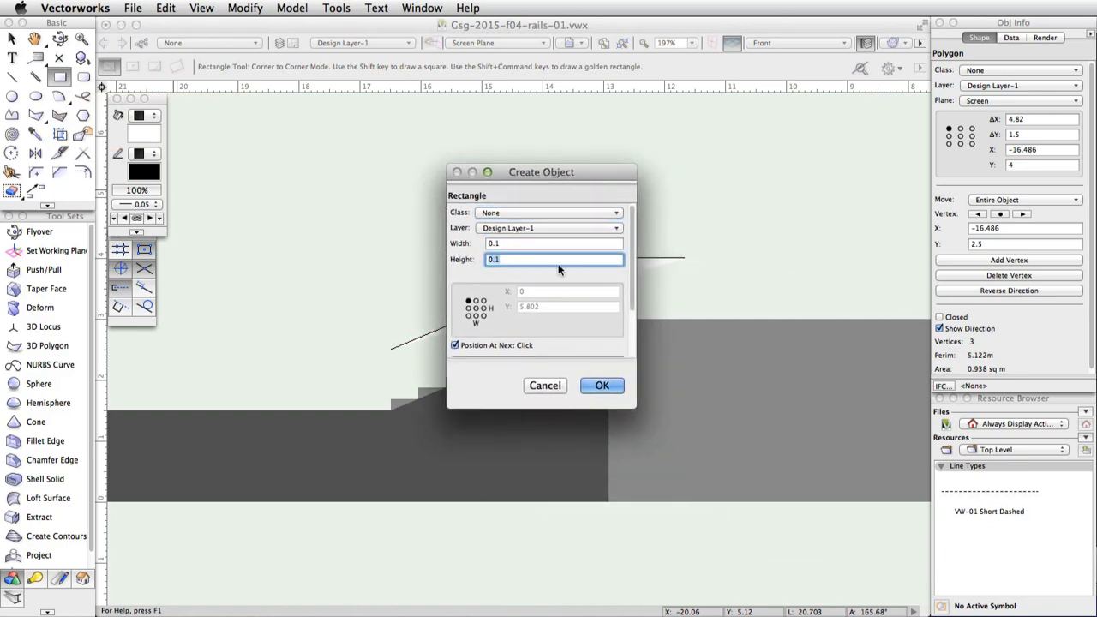
pyautogui.click(603, 385)
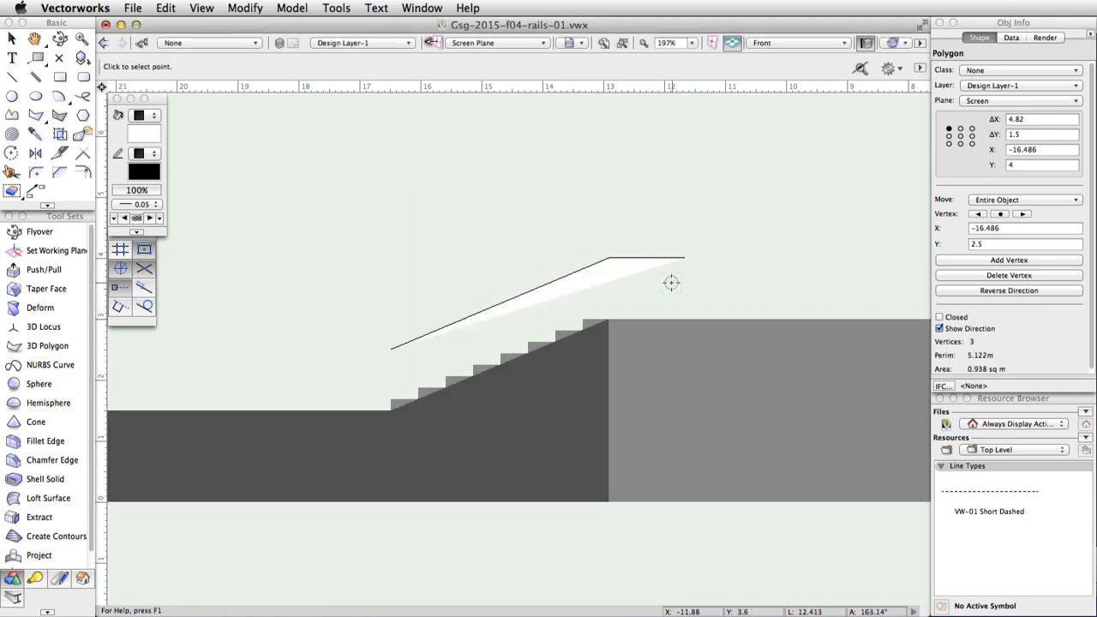
pyautogui.press('4')
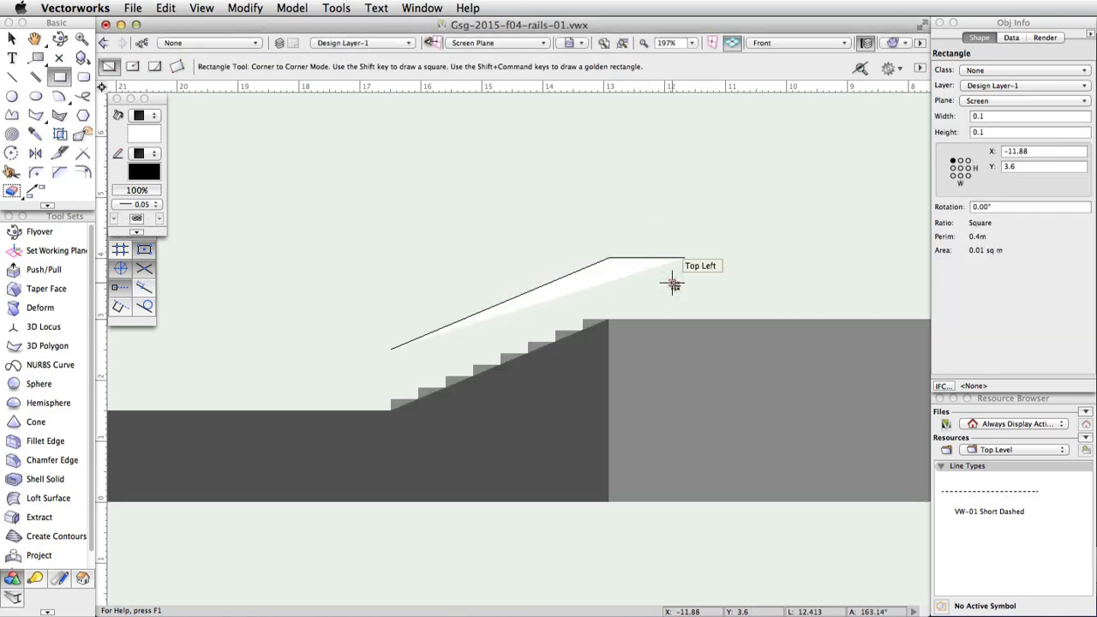
# Step: Change the handrail path polygon's plane from Screen to 3D
pyautogui.press('x')
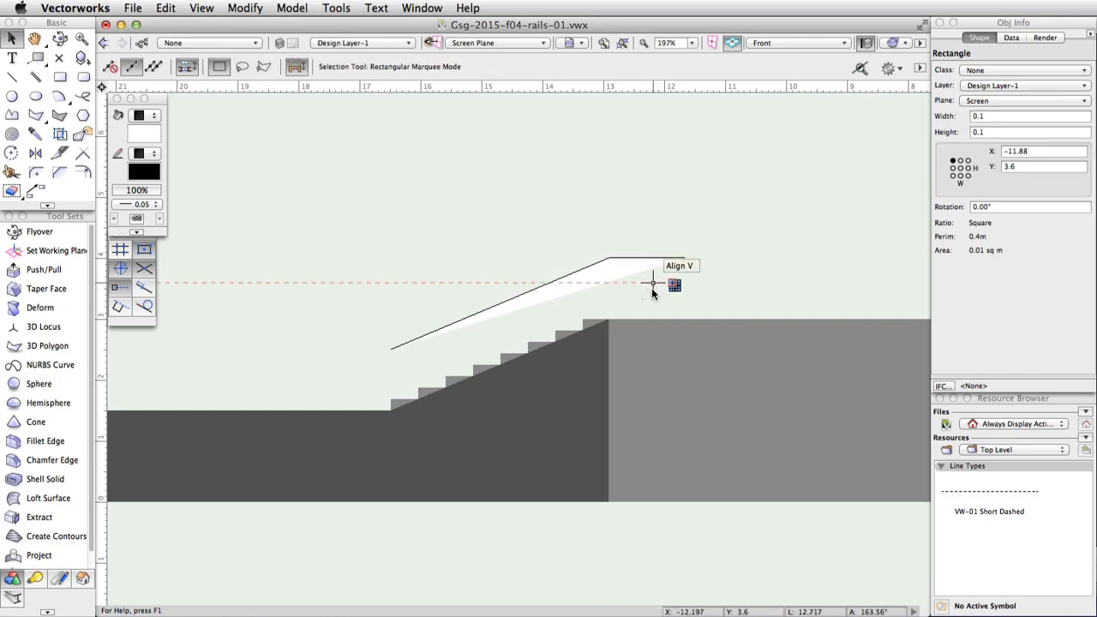
pyautogui.click(652, 288)
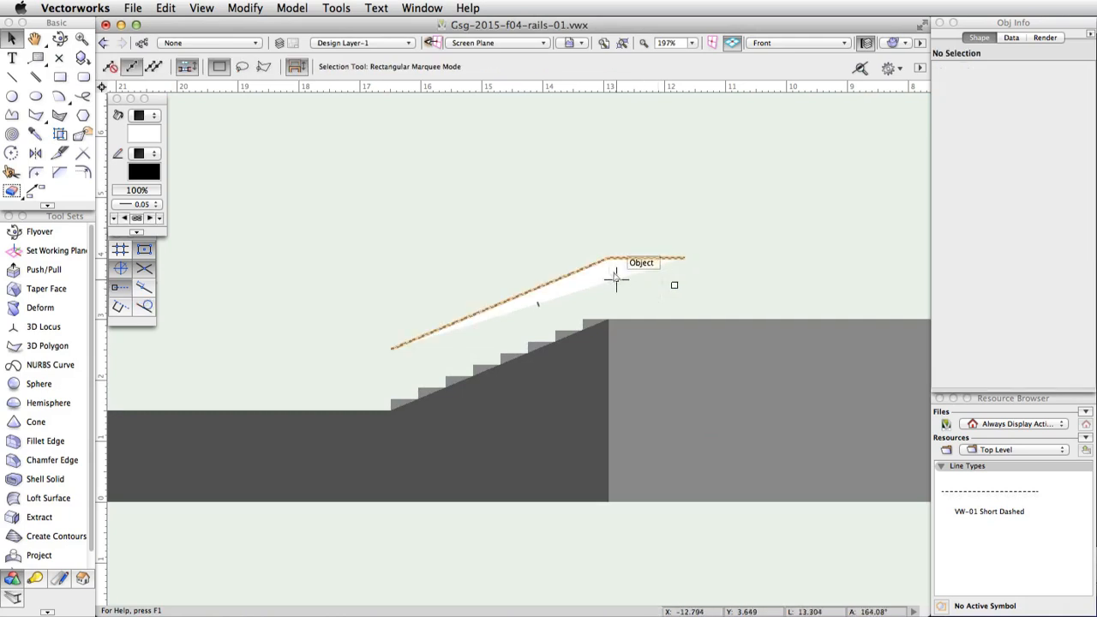
pyautogui.click(594, 266)
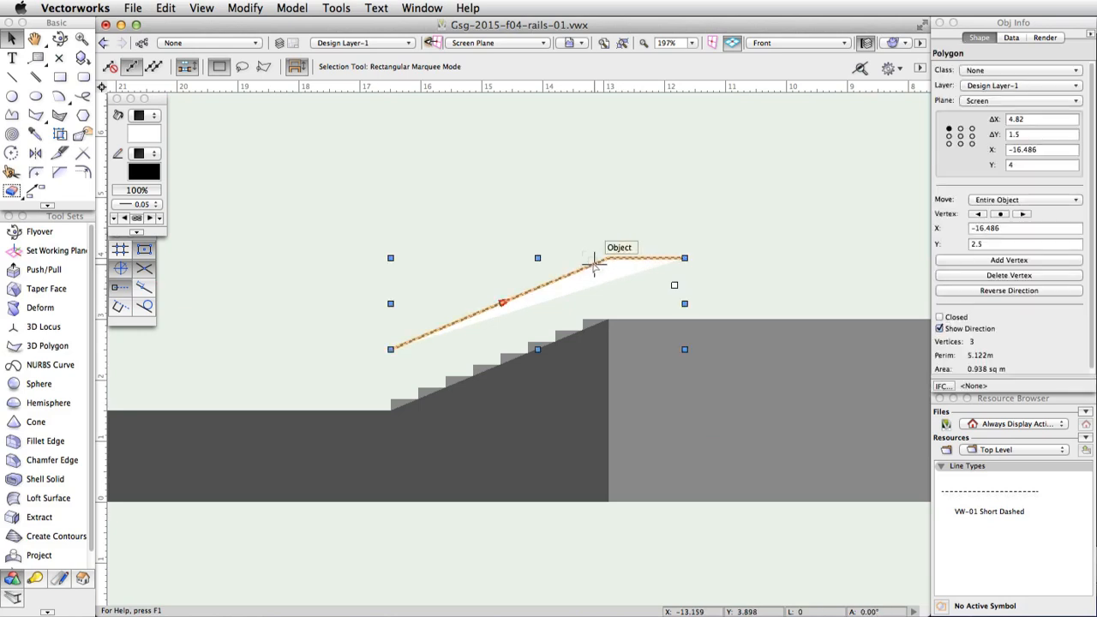
pyautogui.click(1005, 101)
pyautogui.click(1002, 125)
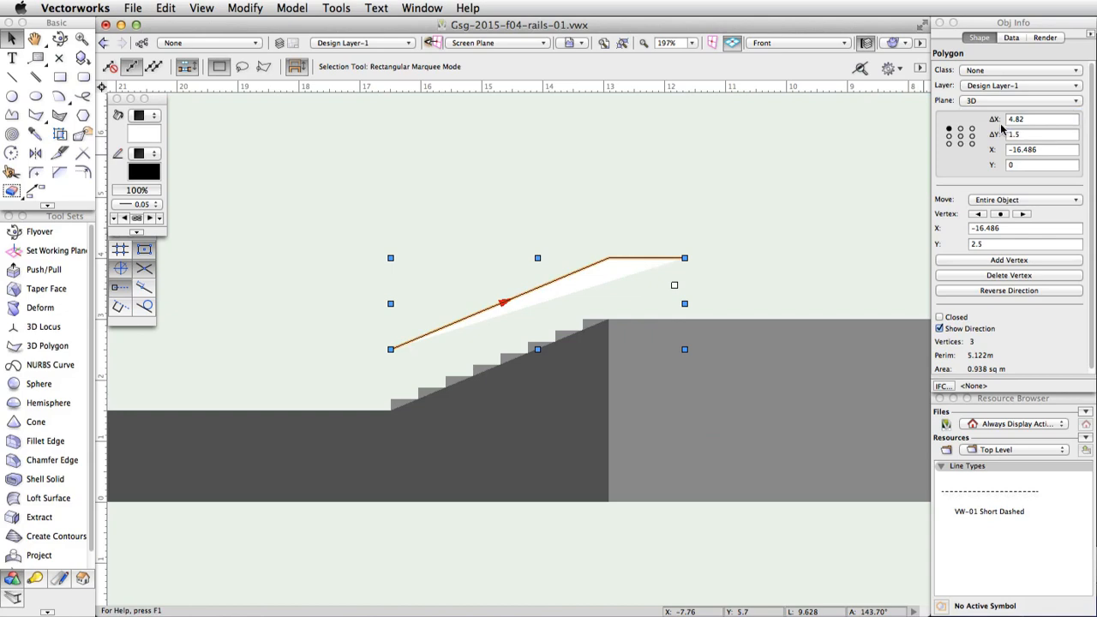
# Step: Extrude the small square profile along the handrail path, with the polygon as the path object
pyautogui.keyDown('shift'); pyautogui.click(674, 289); pyautogui.keyUp('shift')
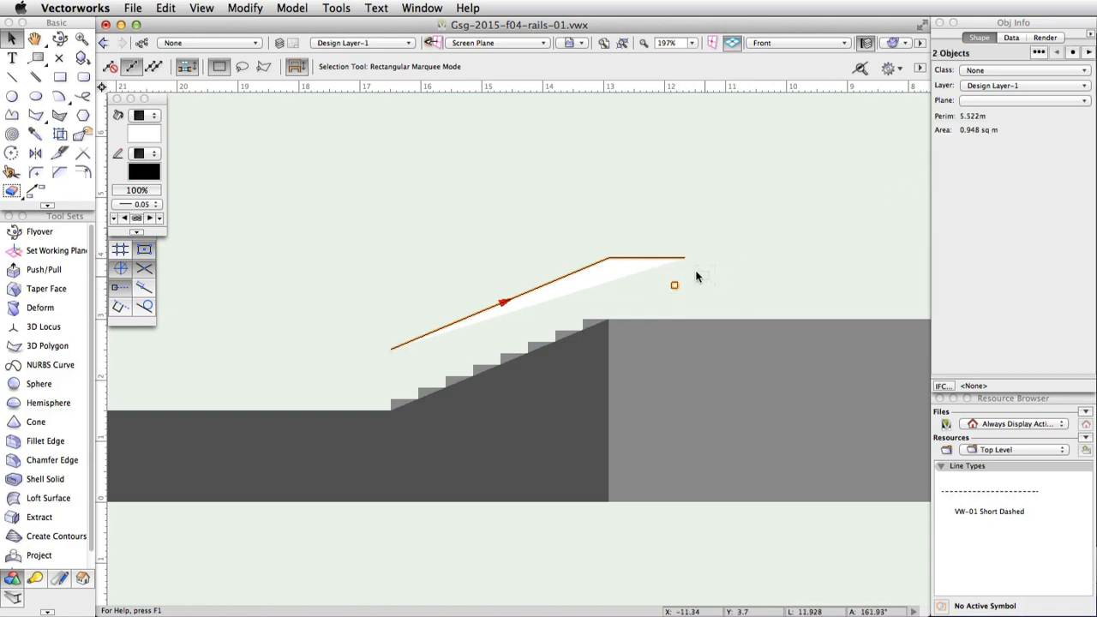
pyautogui.click(301, 11)
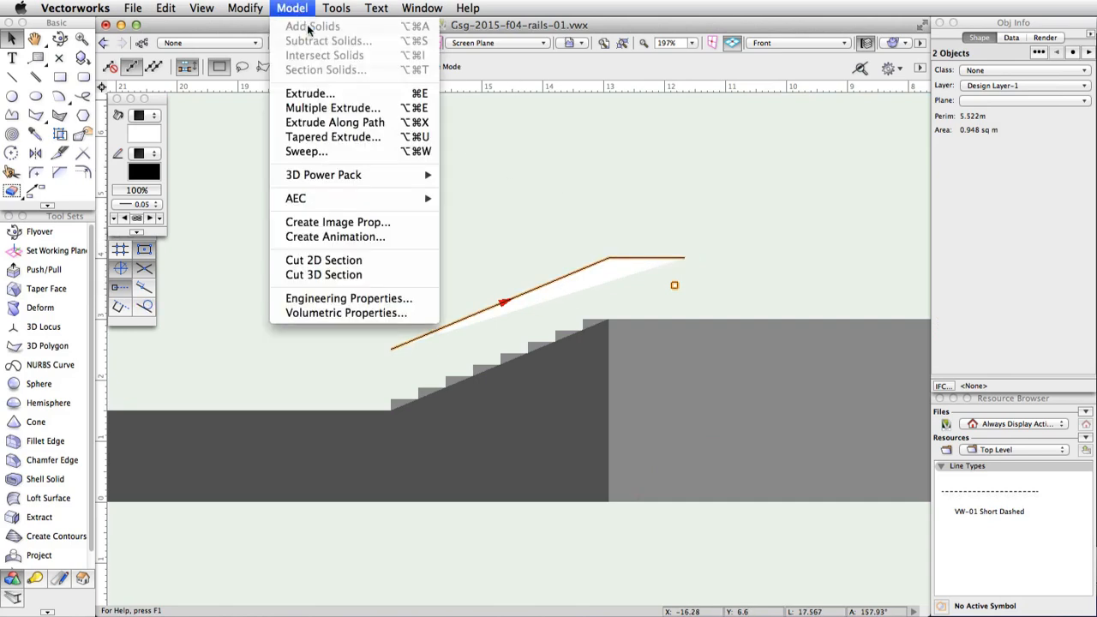
pyautogui.click(390, 126)
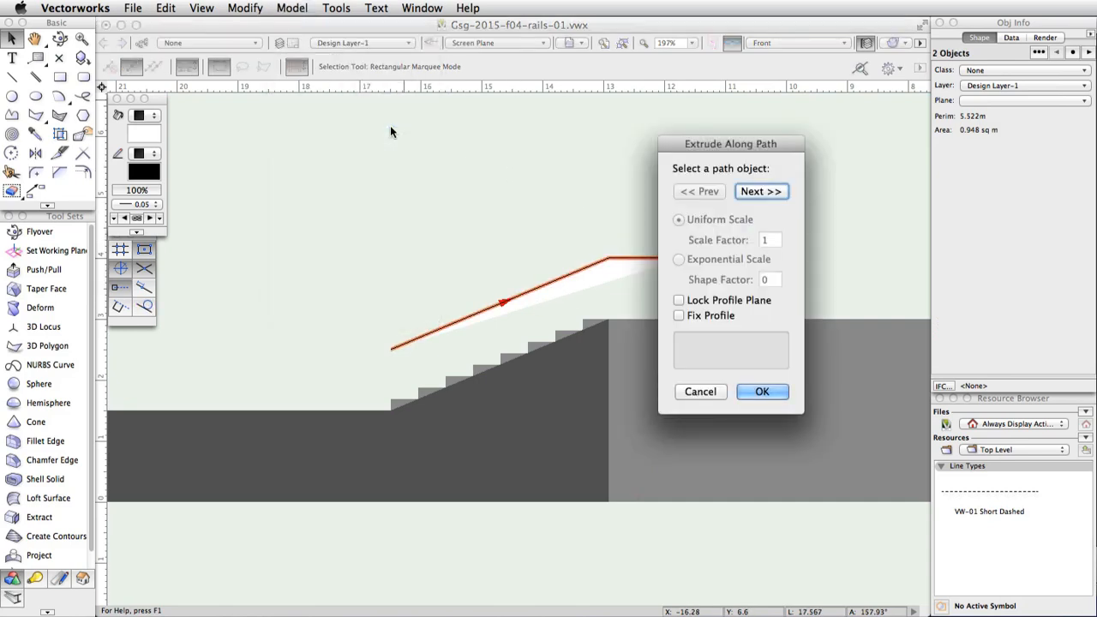
pyautogui.click(716, 192)
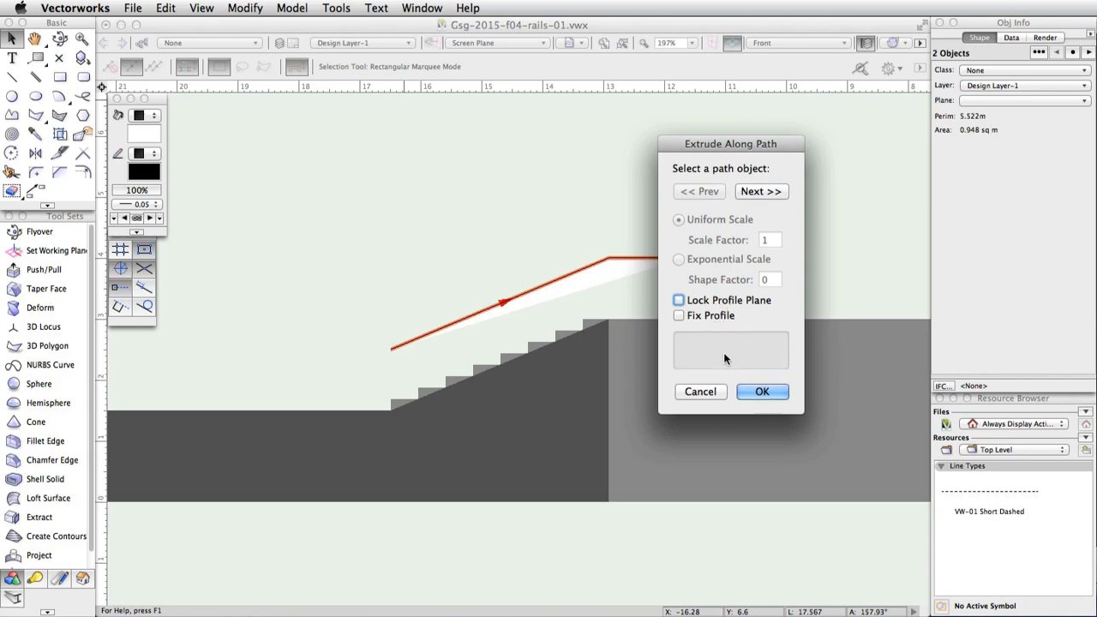
pyautogui.click(766, 390)
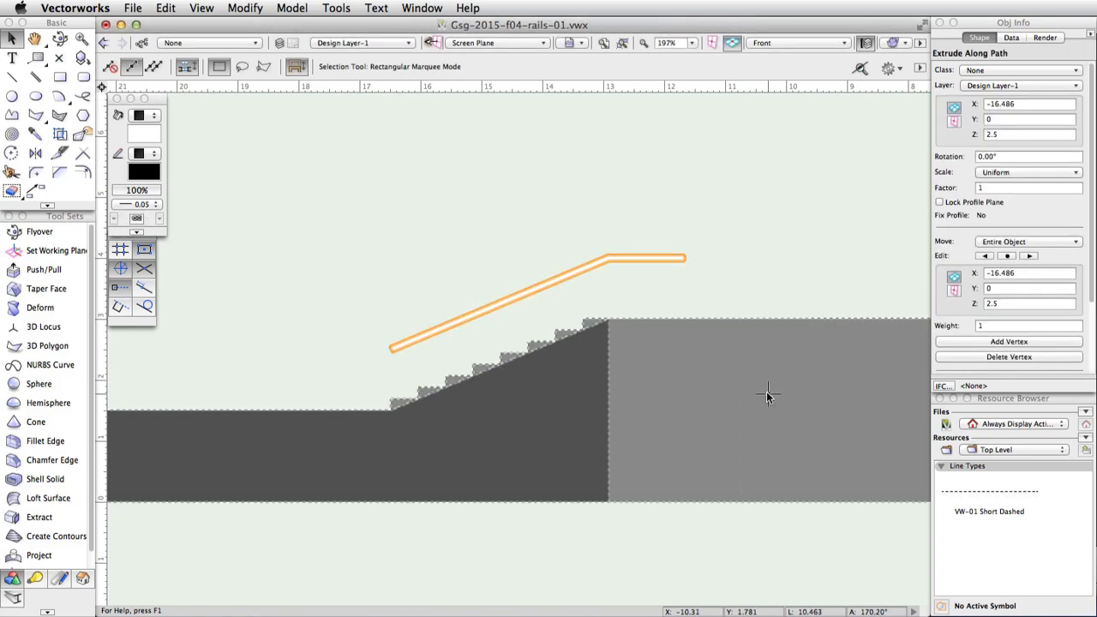
# Step: In Top/Plan view, move the handrail straight down onto the lower staircase, aligned with the midpoint of its steps
pyautogui.click(824, 42)
pyautogui.click(821, 65)
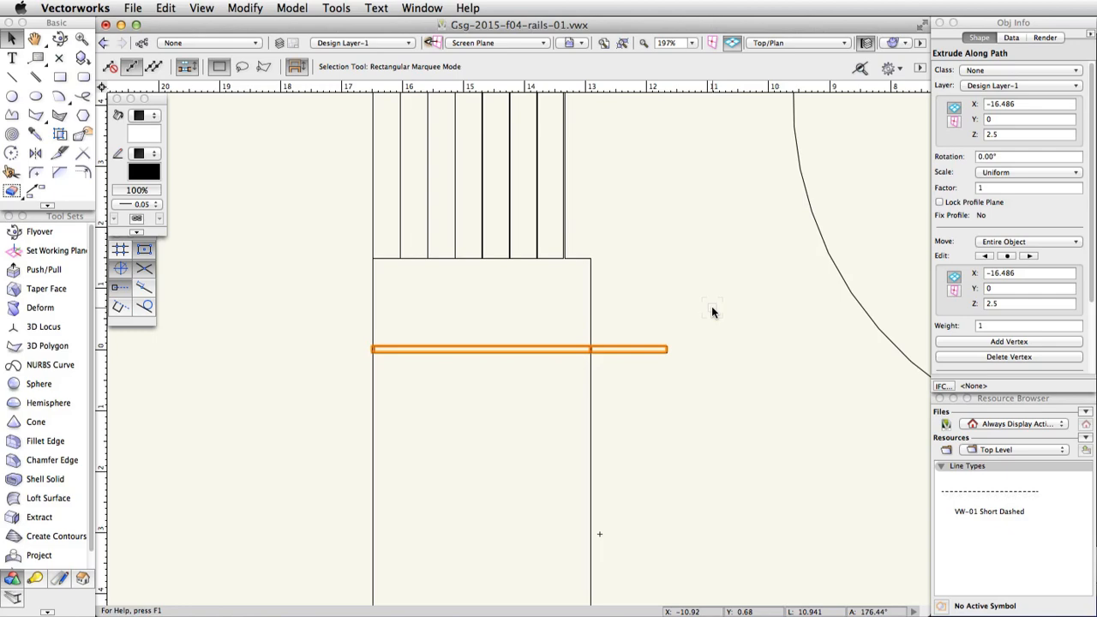
pyautogui.scroll(-8, 712, 311)
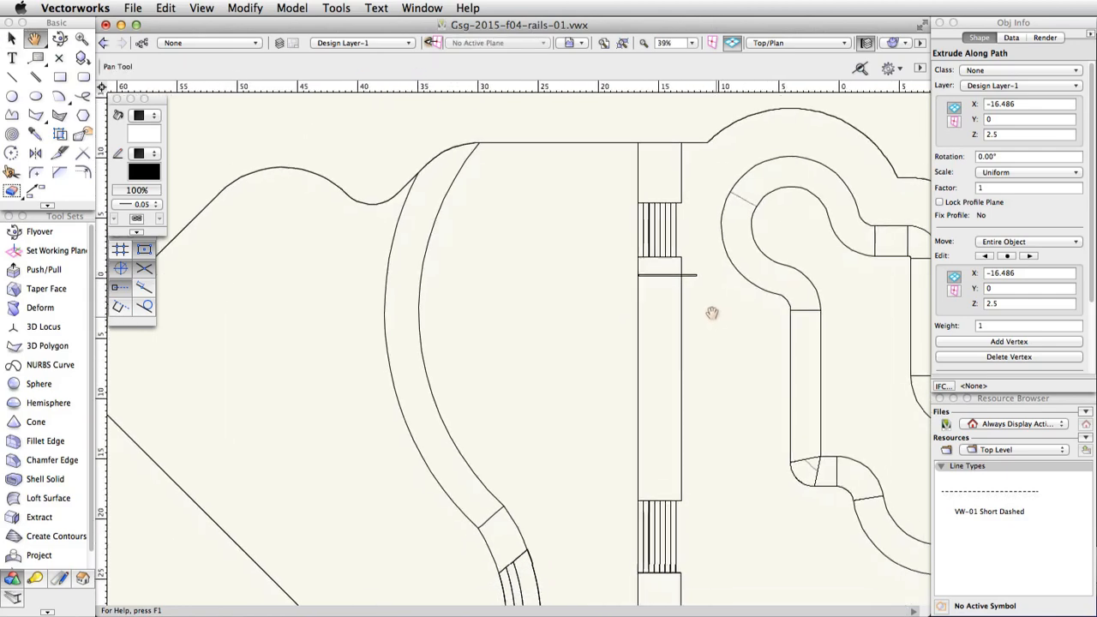
pyautogui.moveTo(678, 263); pyautogui.dragTo(671, 535)
pyautogui.scroll(5, 678, 435)
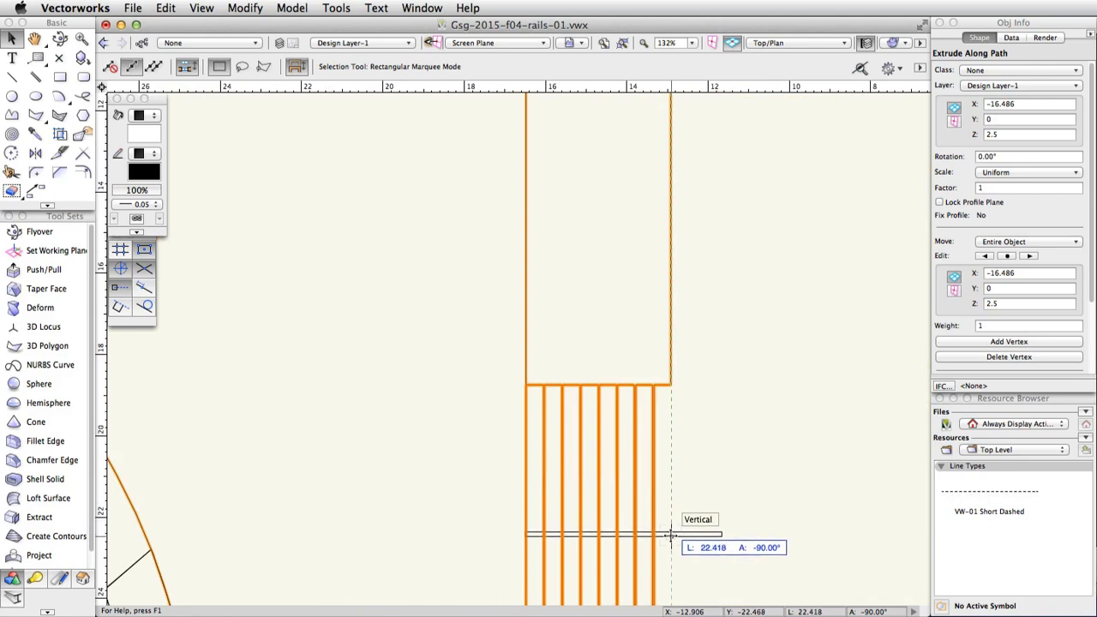
pyautogui.moveTo(671, 535); pyautogui.dragTo(670, 436, button='middle')
pyautogui.moveTo(669, 436); pyautogui.dragTo(654, 408)
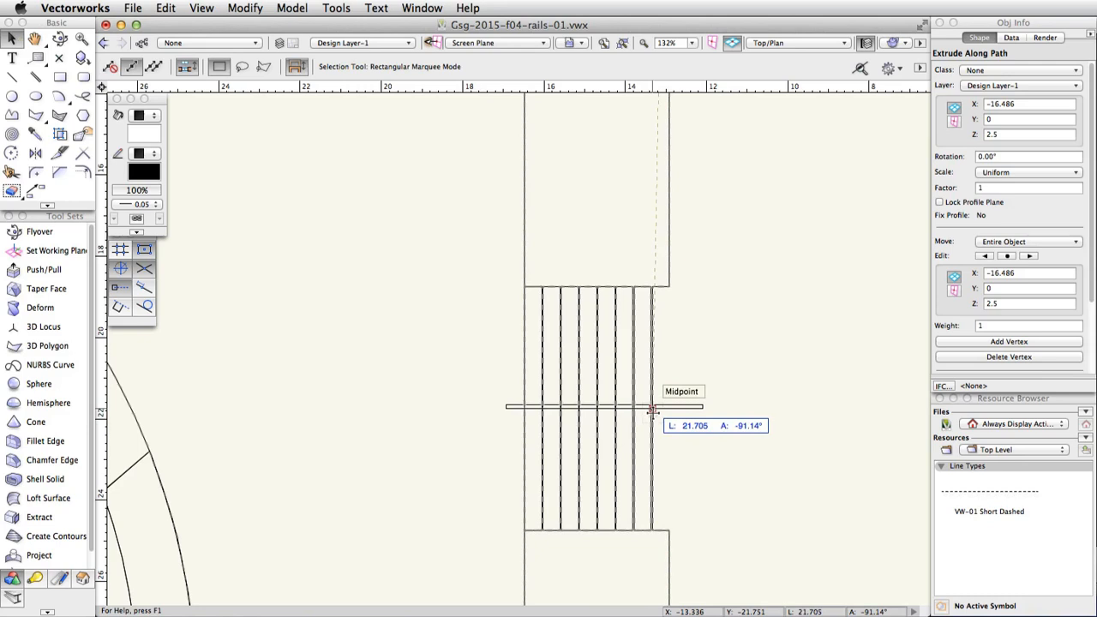
pyautogui.moveTo(654, 409); pyautogui.dragTo(672, 409)
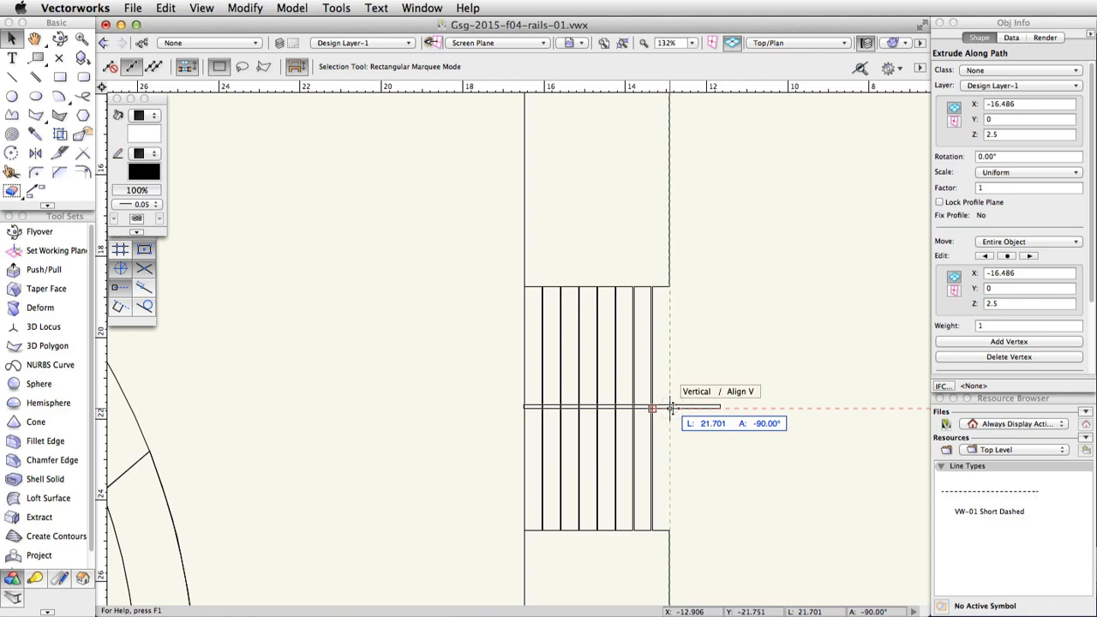
pyautogui.moveTo(671, 408); pyautogui.dragTo(671, 408)
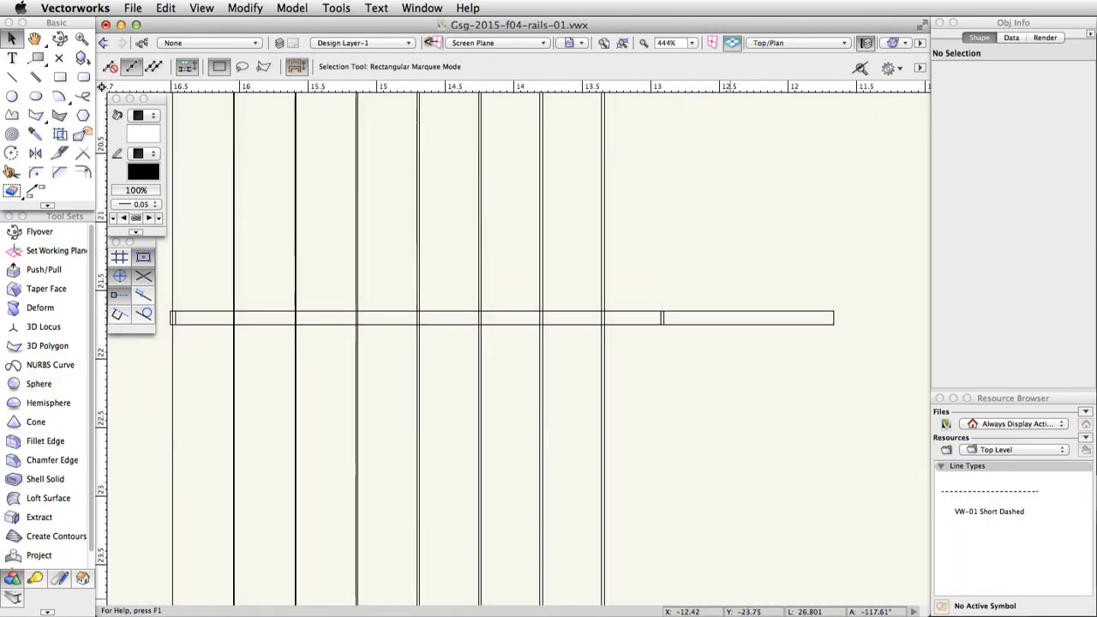
# Step: Place a centred 0.1 by 0.1 rectangle midway between the center and the outer end of the handrail's flat section
pyautogui.click(61, 76)
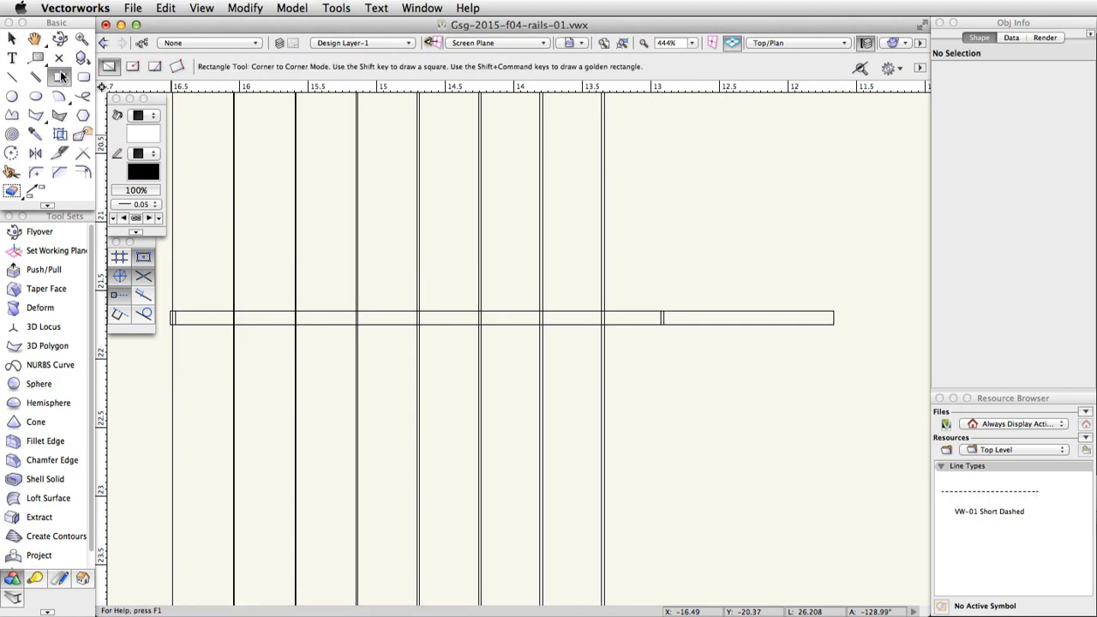
pyautogui.doubleClick(61, 76)
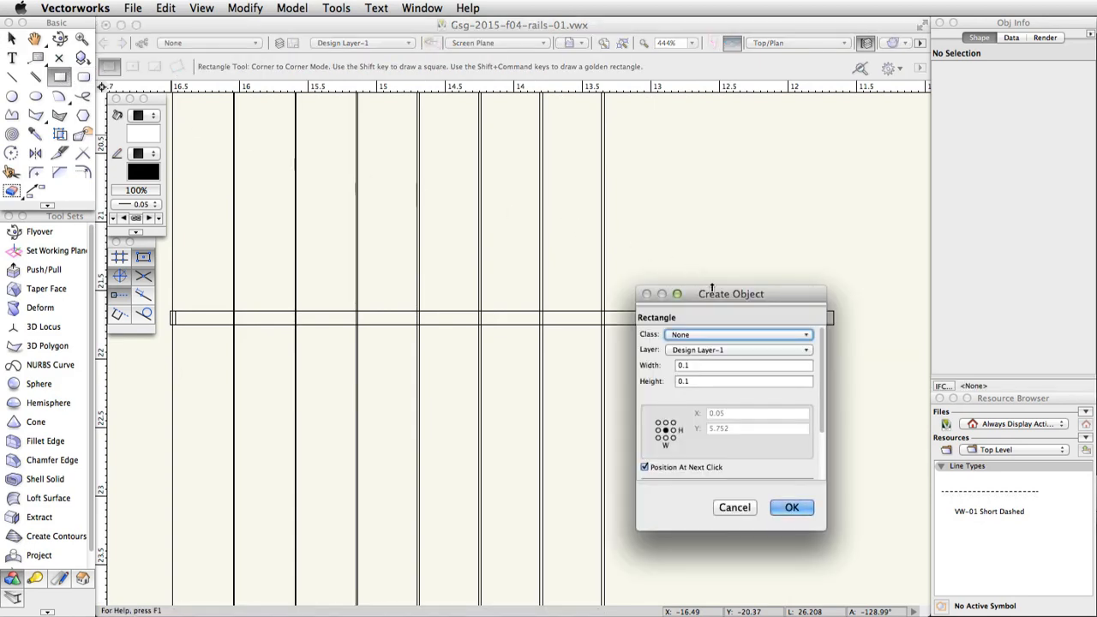
pyautogui.moveTo(700, 286); pyautogui.dragTo(496, 193)
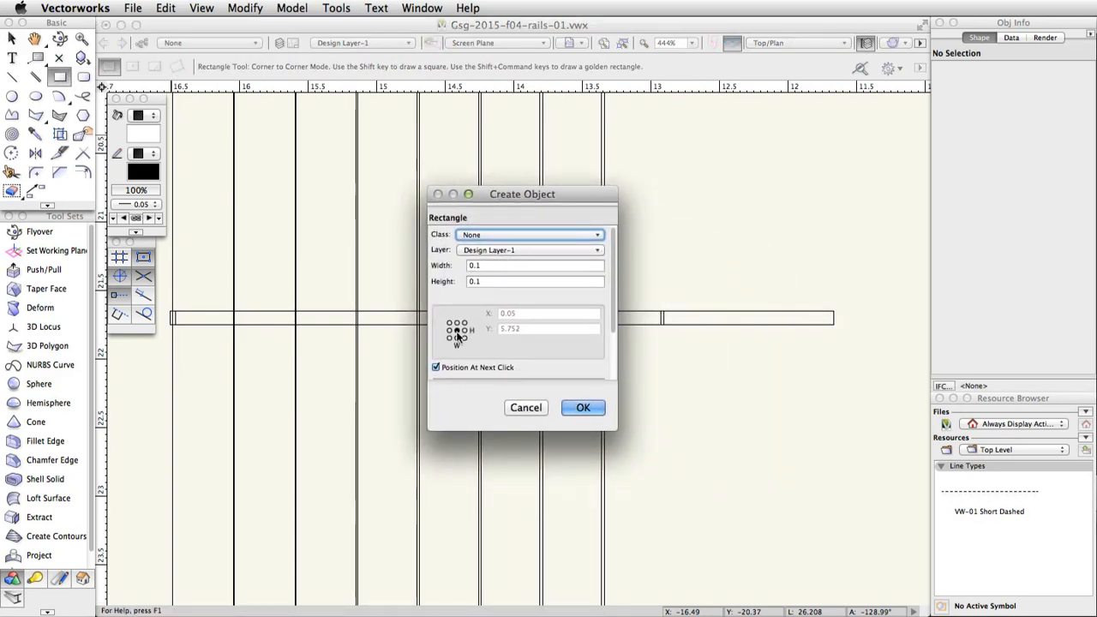
pyautogui.click(583, 409)
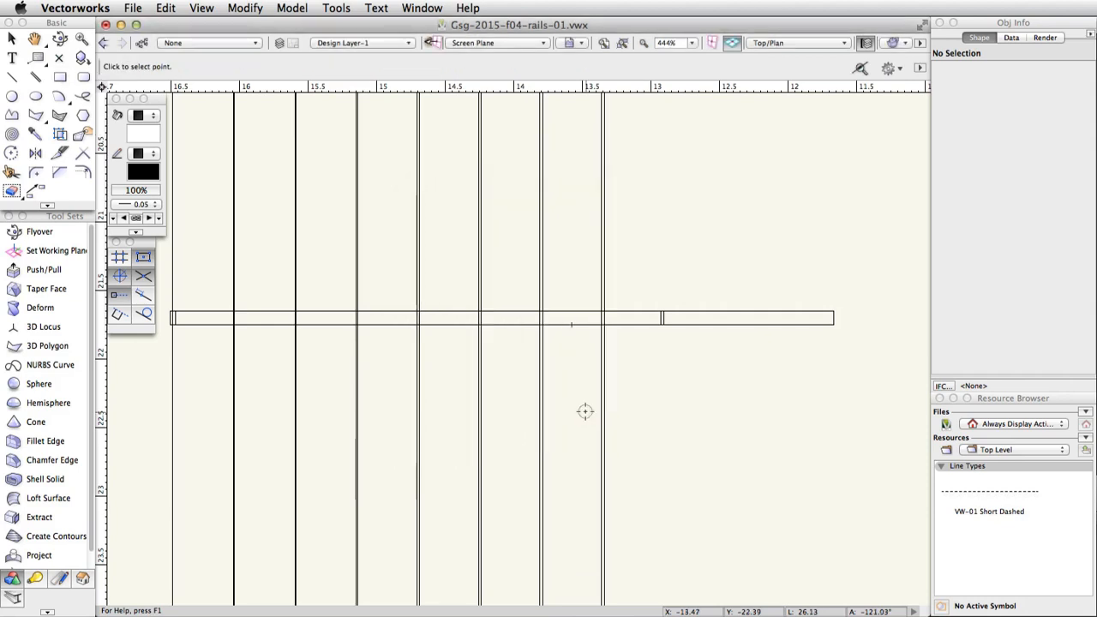
pyautogui.click(834, 318)
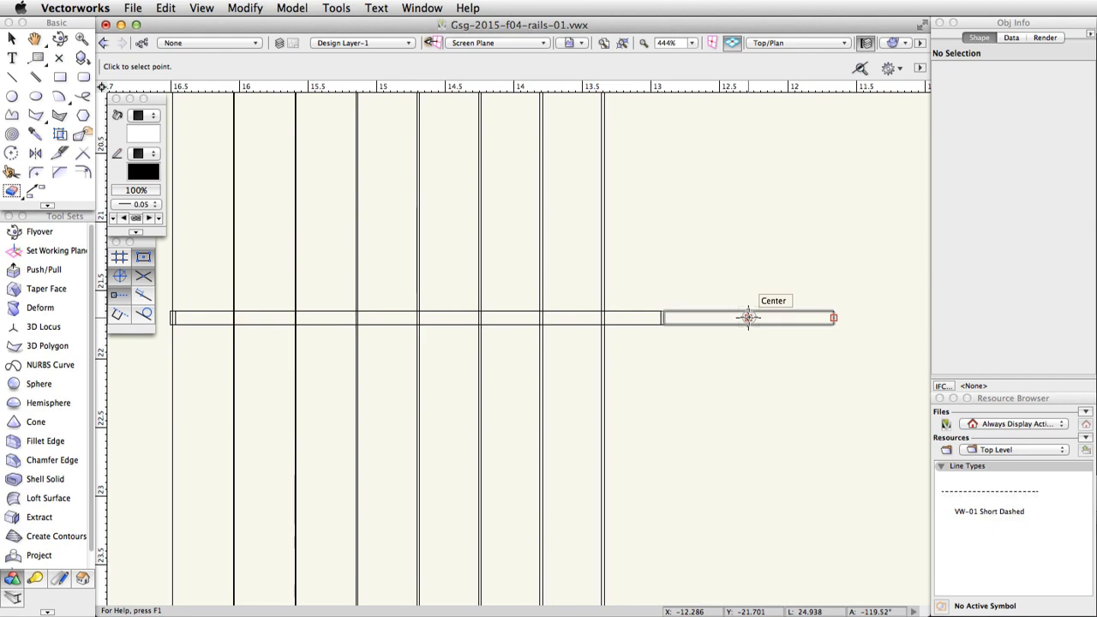
pyautogui.click(747, 318)
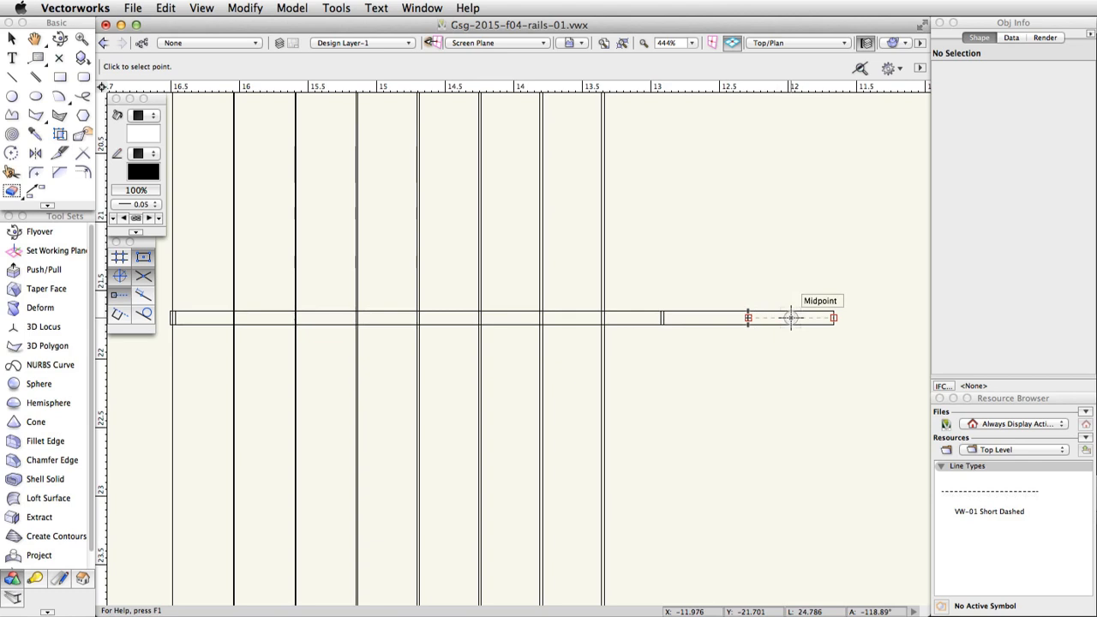
pyautogui.click(791, 318)
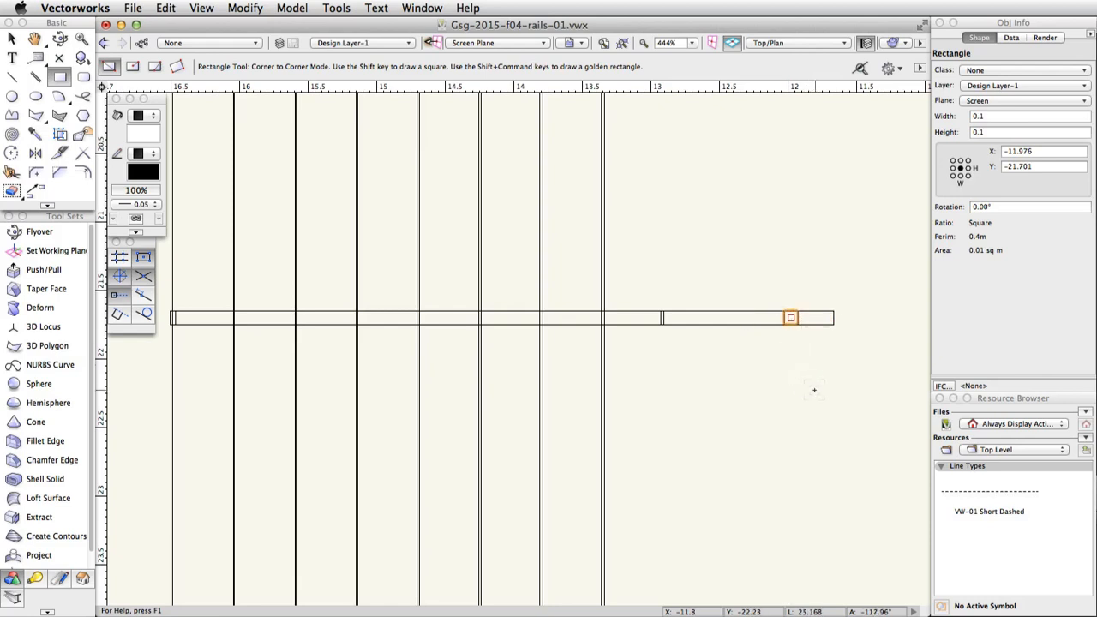
# Step: Extrude the small square on the handrail's flat section by 1 to form a post
pyautogui.click(299, 10)
pyautogui.click(356, 93)
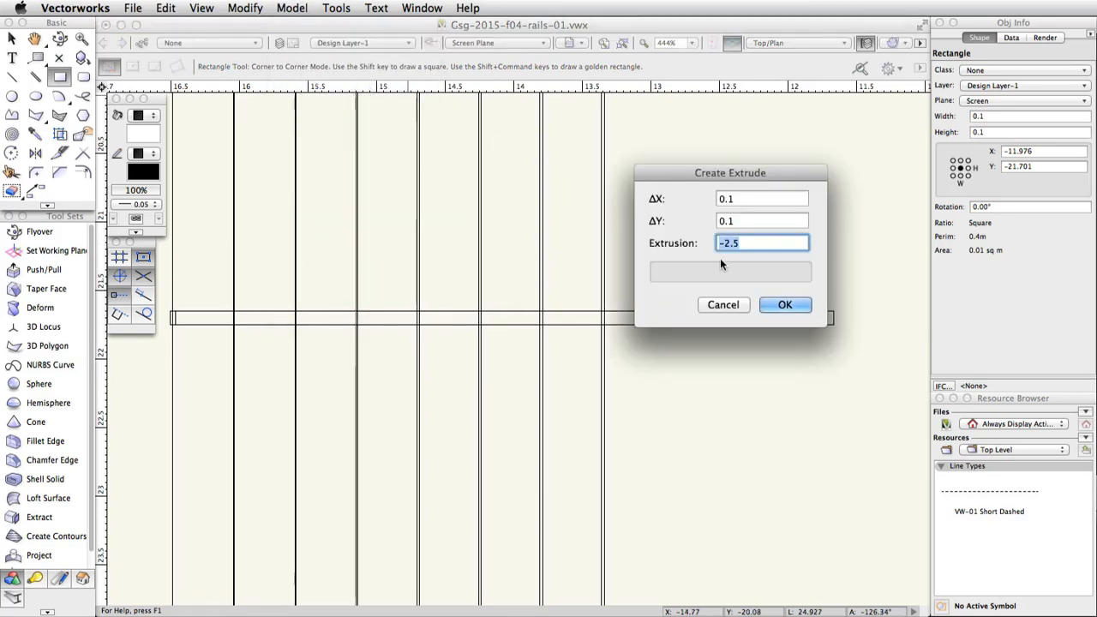
pyautogui.write('1')
pyautogui.click(787, 305)
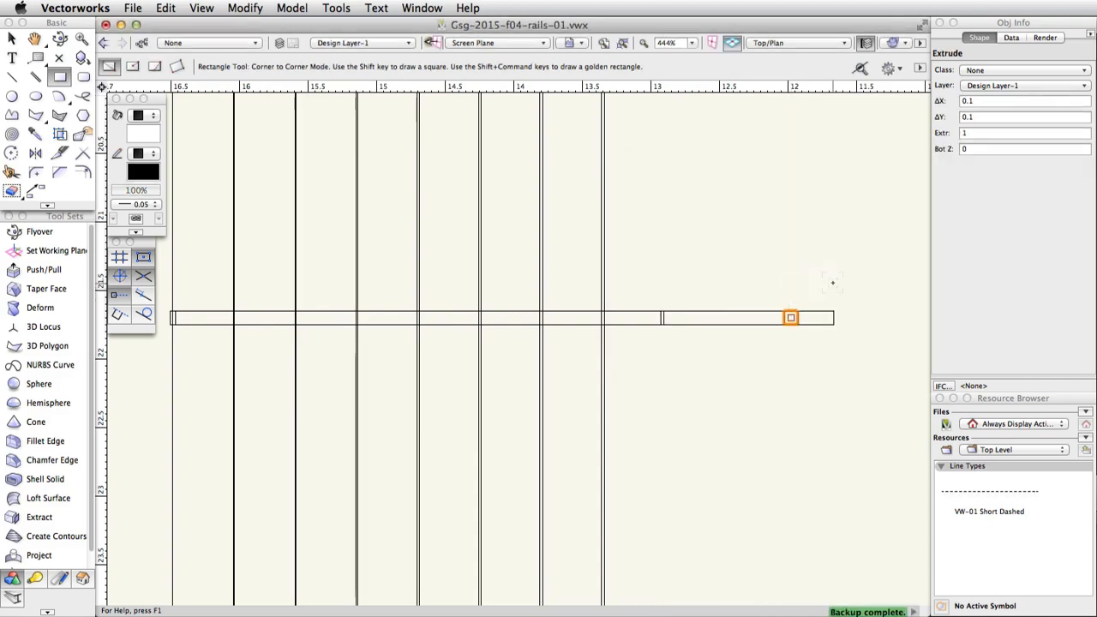
# Step: In Front view, move the post straight up so its base stands on the upper platform at a height of 3
pyautogui.click(823, 42)
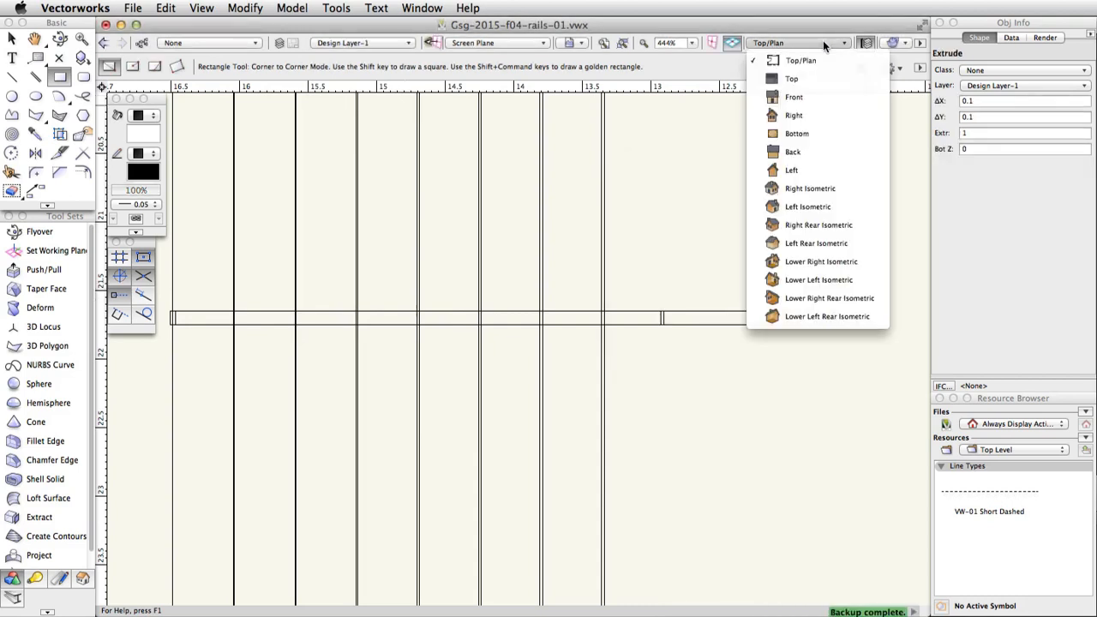
pyautogui.click(831, 97)
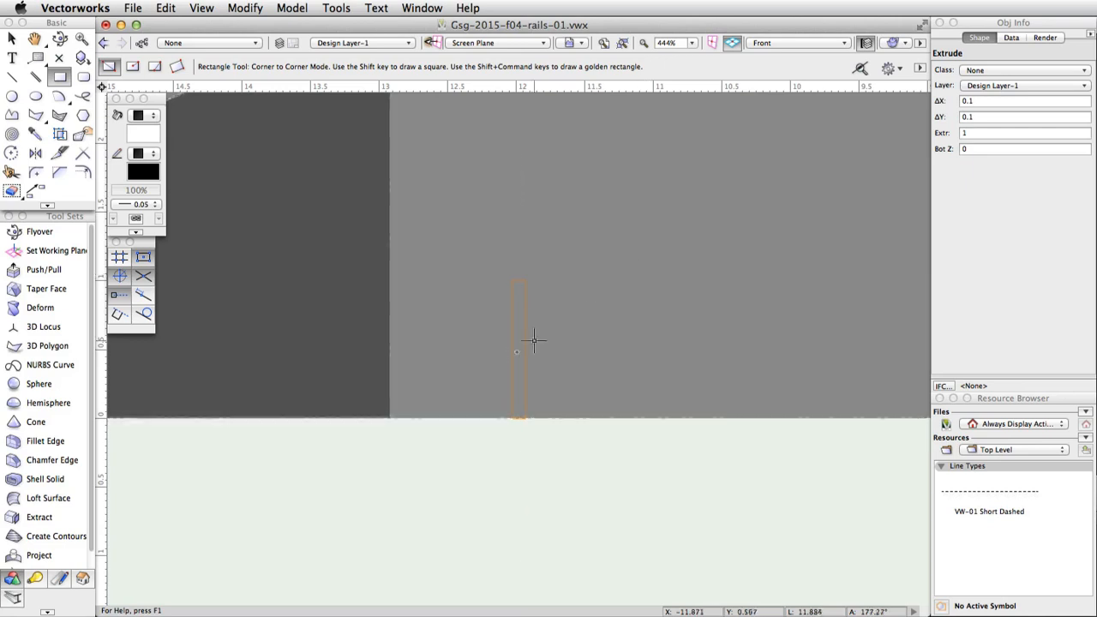
pyautogui.click(12, 38)
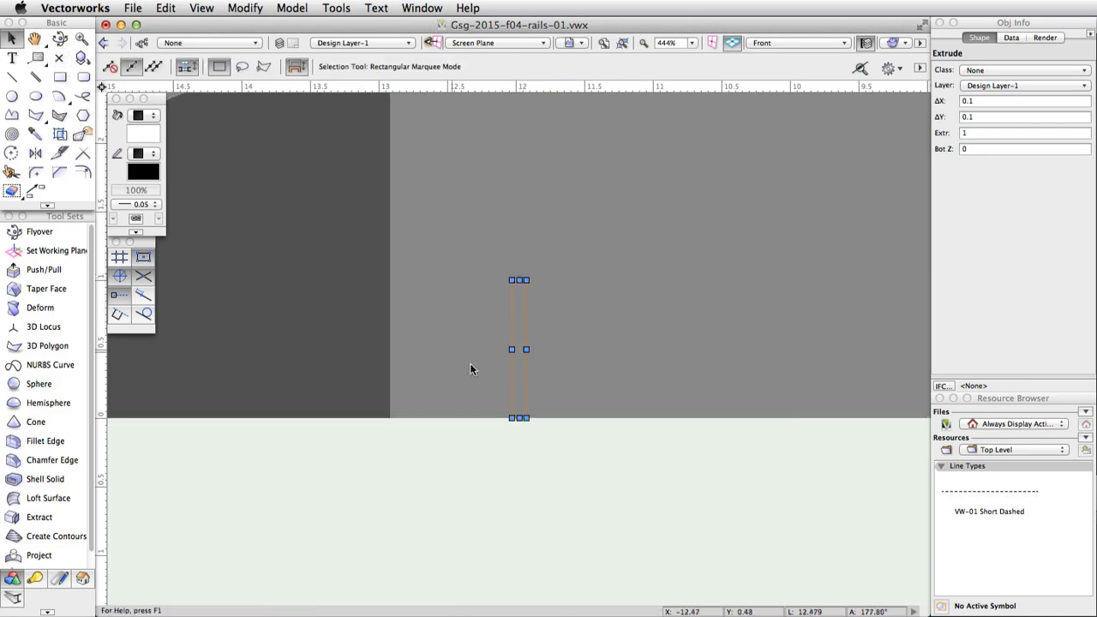
pyautogui.press('b')
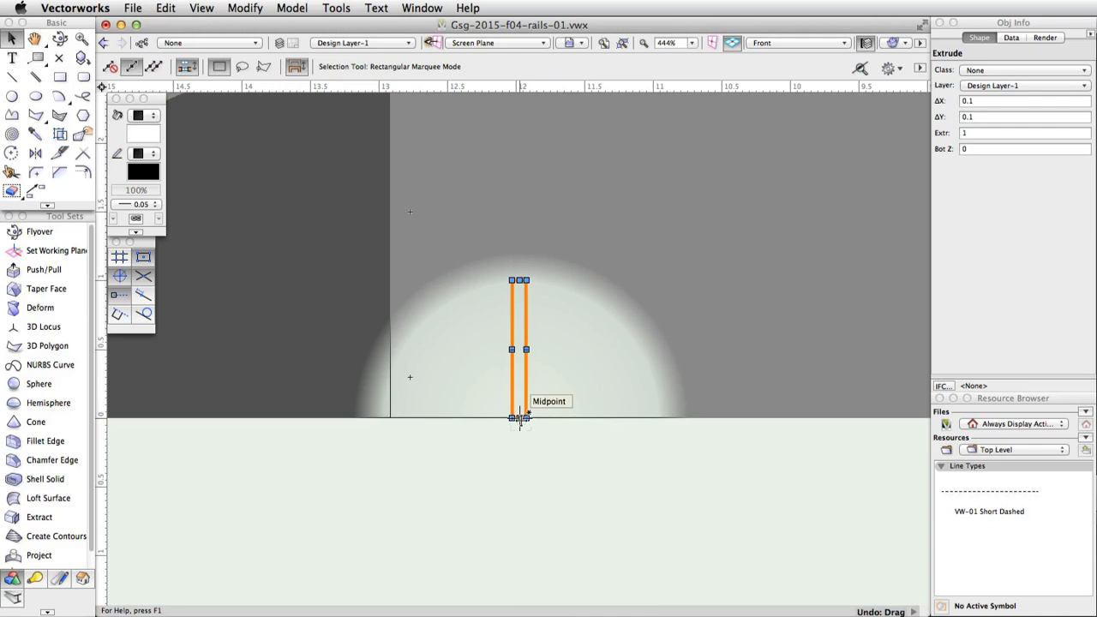
pyautogui.moveTo(519, 418); pyautogui.dragTo(517, 231)
# Step: Raise the handrail so the underside of its flat section rests level with the top of the post
pyautogui.scroll(-3, 519, 352)
pyautogui.scroll(3, 523, 169)
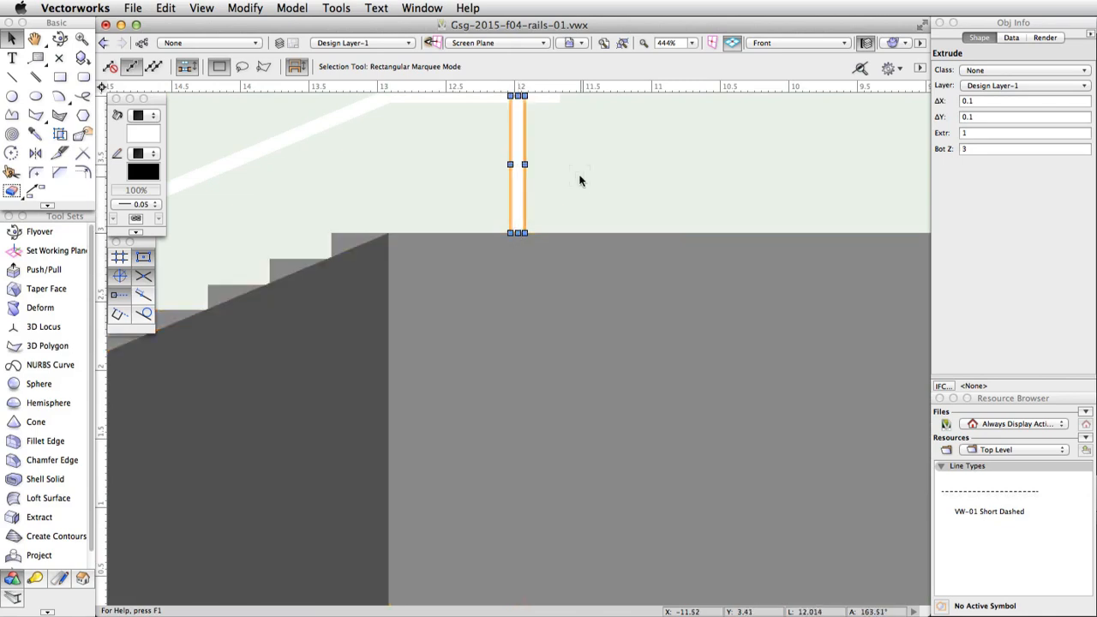
pyautogui.scroll(4, 579, 180)
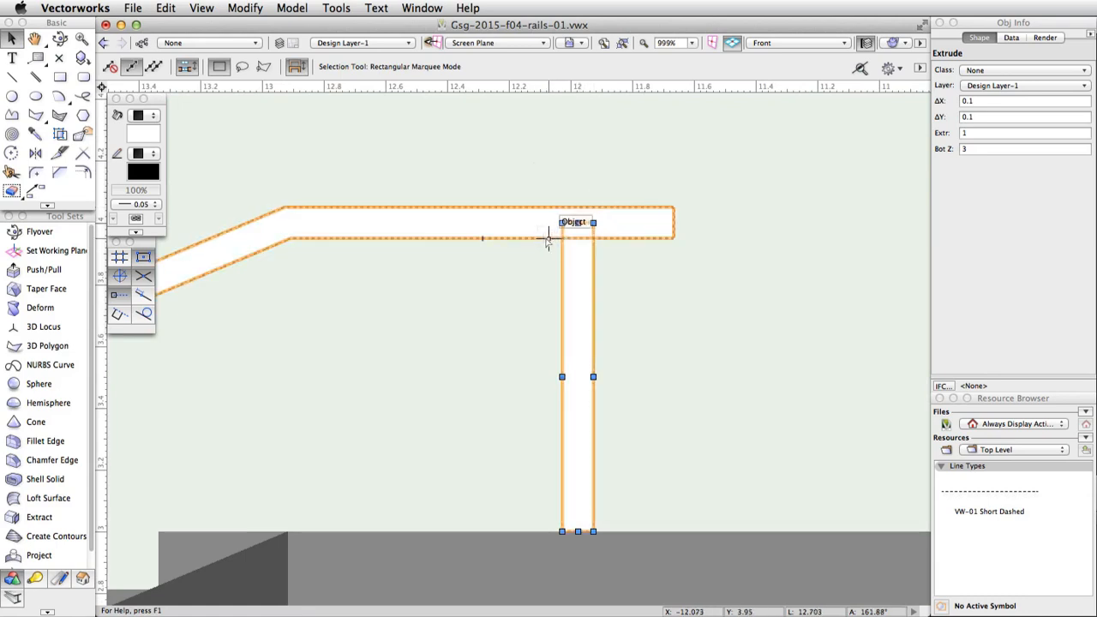
pyautogui.moveTo(485, 235)
pyautogui.mouseDown()
pyautogui.moveTo(577, 223)
pyautogui.moveTo(483, 220)
pyautogui.mouseUp()
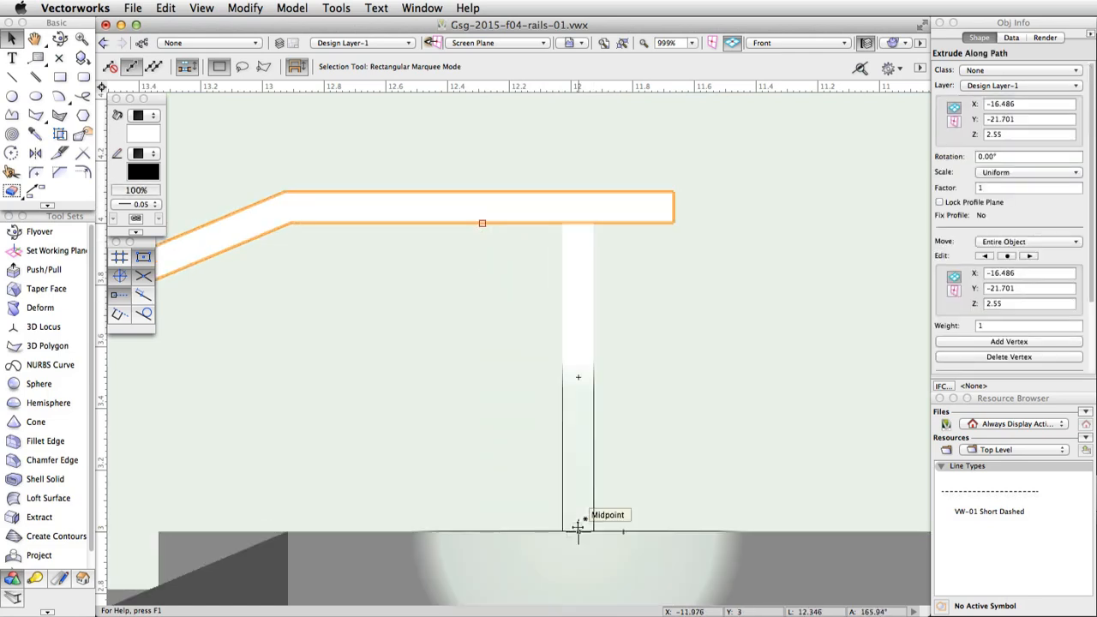
# Step: Copy the post to the top of the stairs, a middle step and the lowest step, each standing under the handrail
pyautogui.moveTo(578, 532); pyautogui.dragTo(403, 438)
pyautogui.scroll(-4, 243, 485)
pyautogui.press('space')
pyautogui.scroll(5, 344, 452)
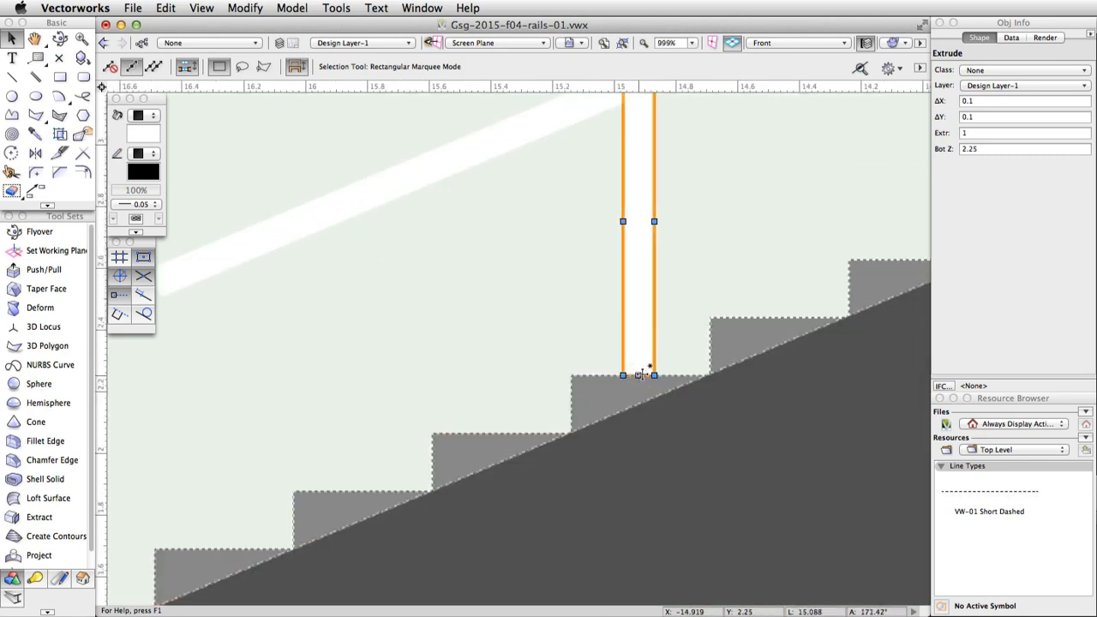
pyautogui.moveTo(639, 374); pyautogui.dragTo(297, 519)
# Step: Shorten the lowest post from its top to a height of about 0.95 so it ends inside the sloping handrail
pyautogui.press('space')
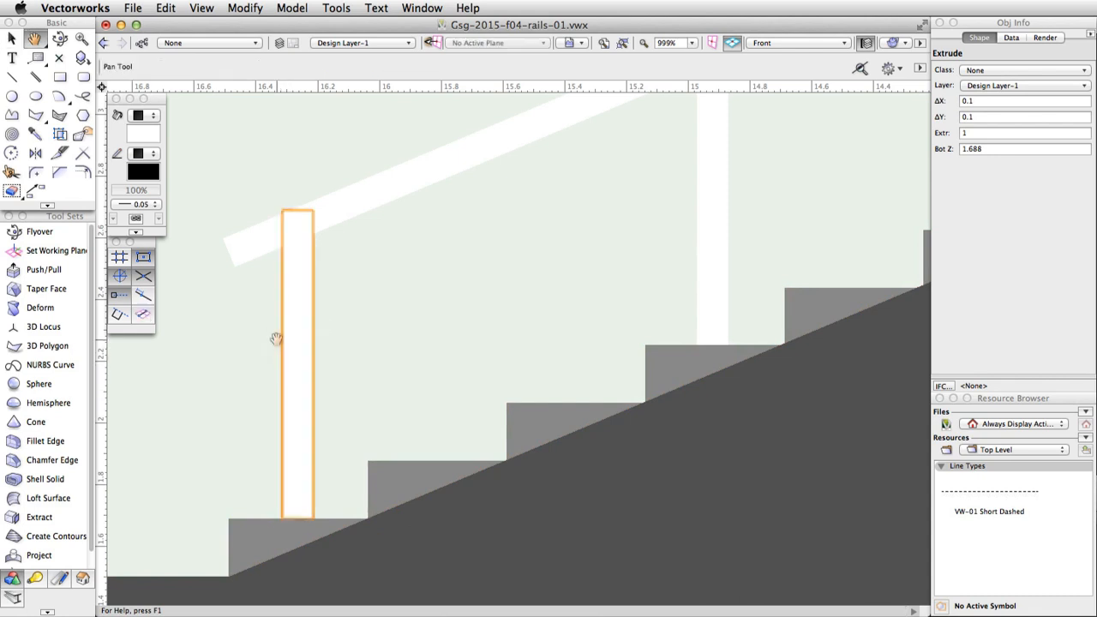
pyautogui.moveTo(277, 340); pyautogui.dragTo(348, 465, button='middle')
pyautogui.scroll(3, 366, 341)
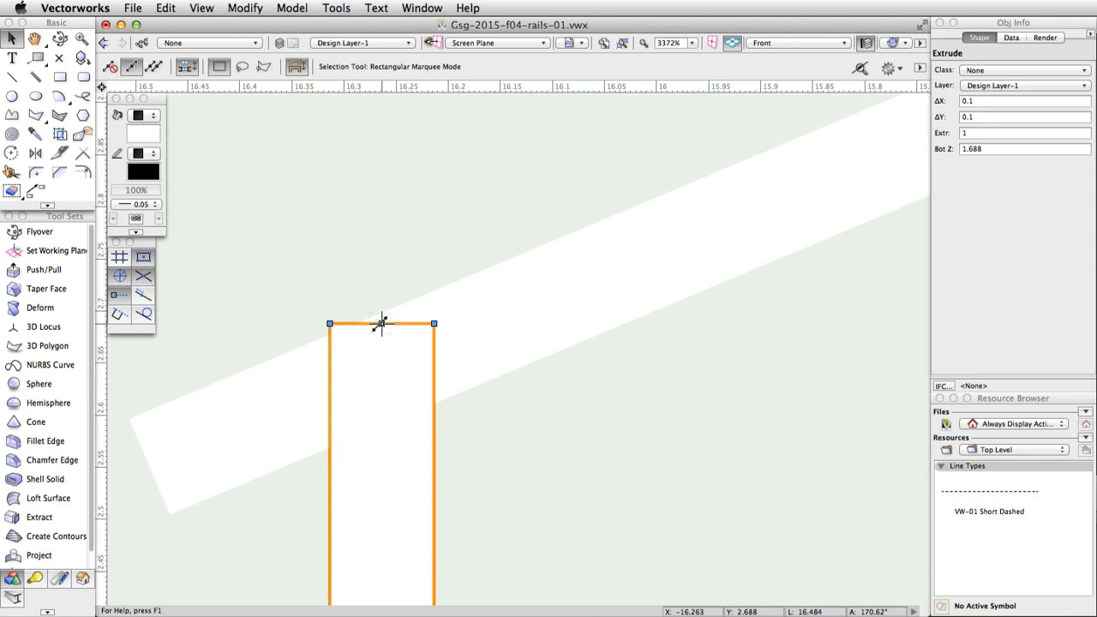
pyautogui.moveTo(381, 323); pyautogui.dragTo(377, 380)
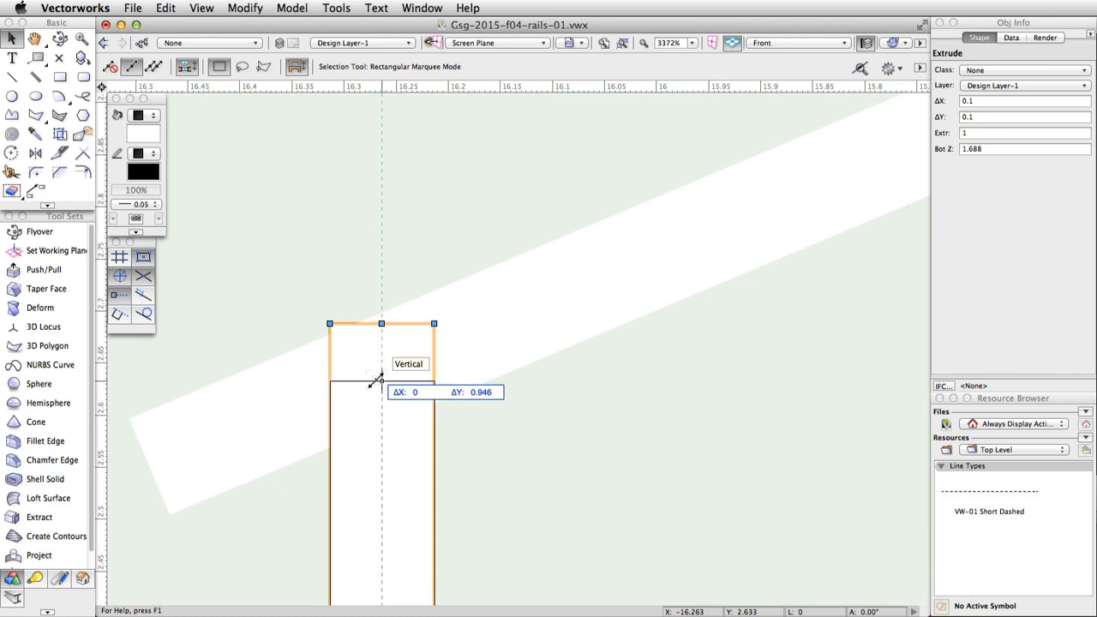
pyautogui.moveTo(377, 381); pyautogui.dragTo(377, 381)
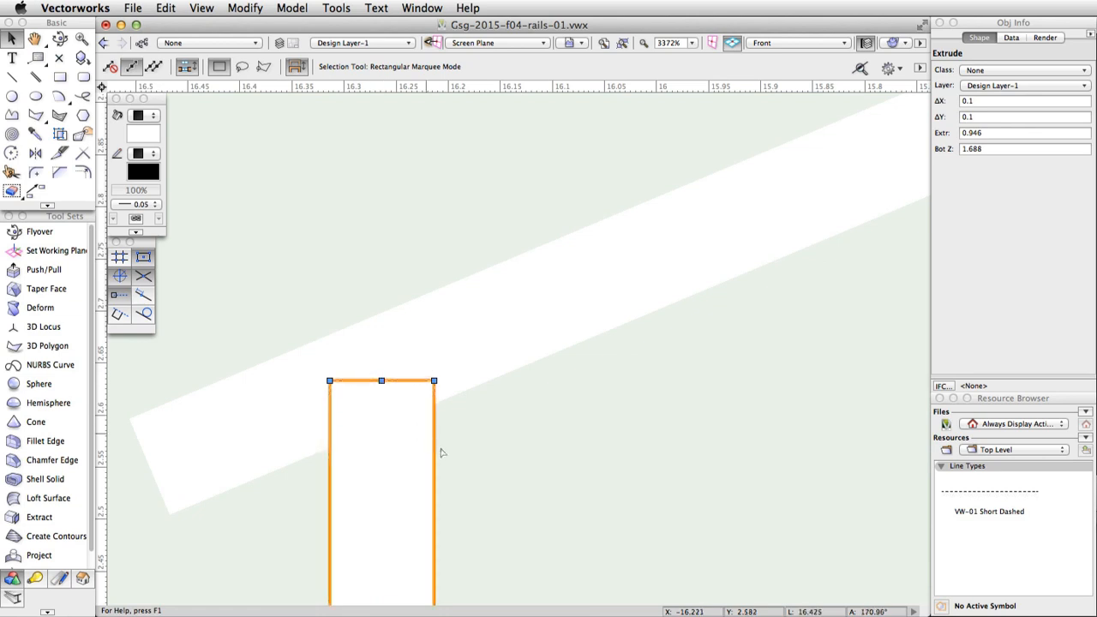
# Step: Lower the top of the middle-step post into the sloping handrail, giving it a height of about 0.95
pyautogui.scroll(-8, 440, 448)
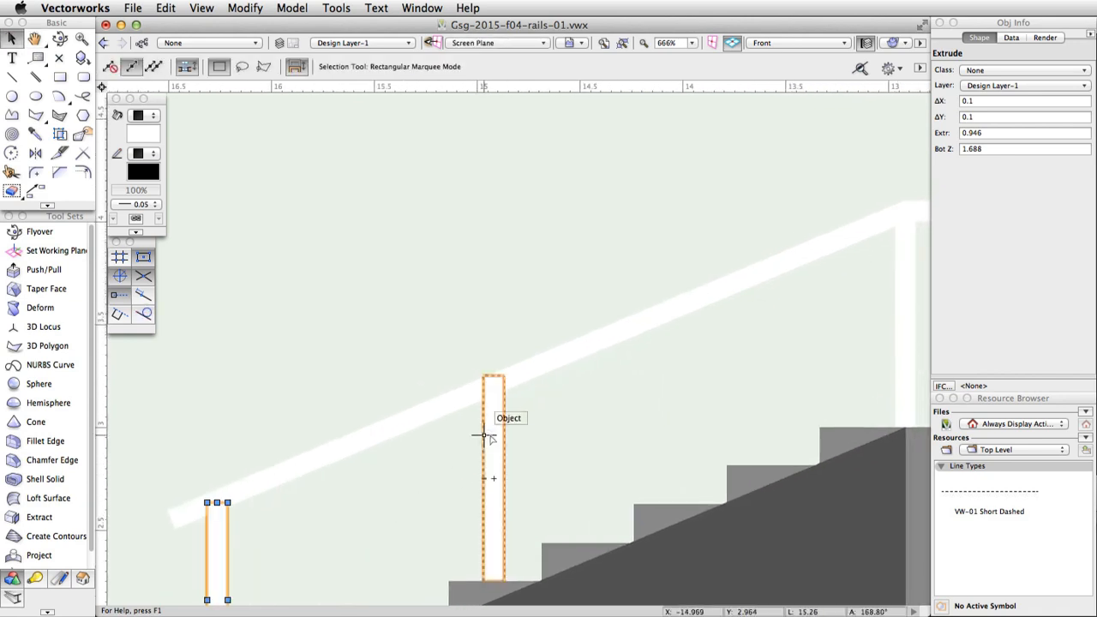
pyautogui.click(495, 411)
pyautogui.scroll(8, 500, 378)
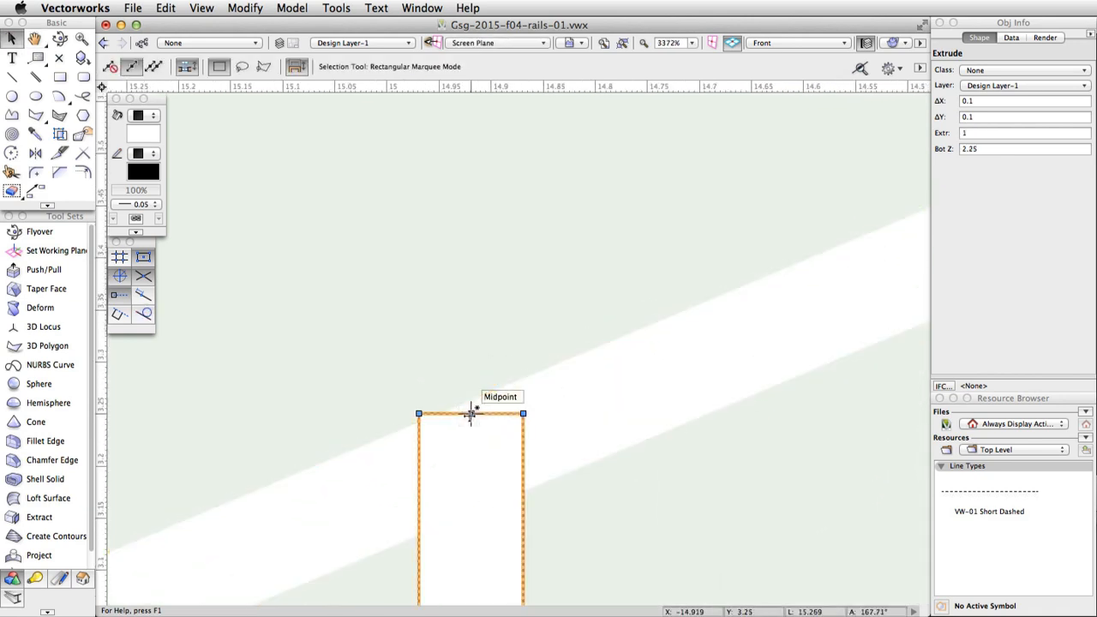
pyautogui.moveTo(469, 413); pyautogui.dragTo(471, 467)
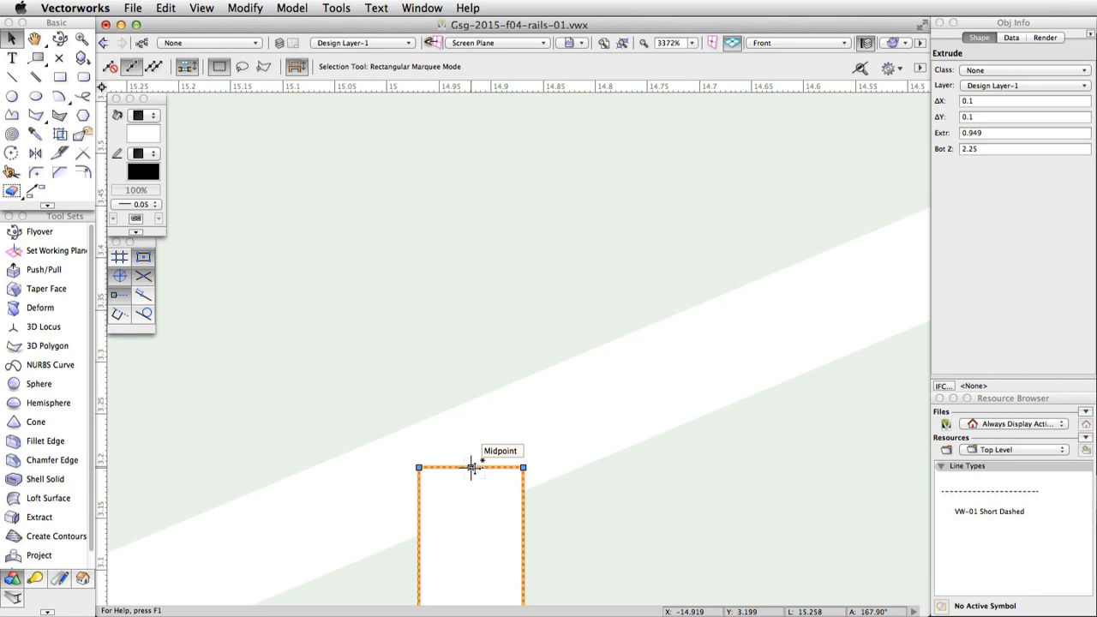
# Step: In Left Isometric view, combine the handrail and its four posts into one solid addition
pyautogui.scroll(-7, 470, 467)
pyautogui.moveTo(507, 484); pyautogui.dragTo(502, 428, button='middle')
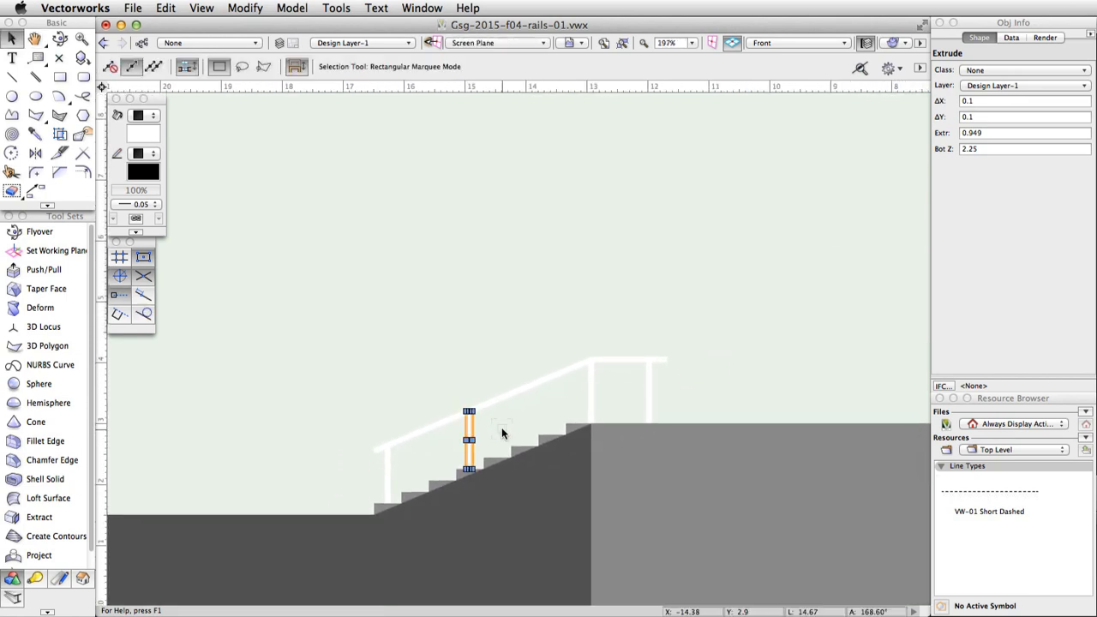
pyautogui.click(801, 43)
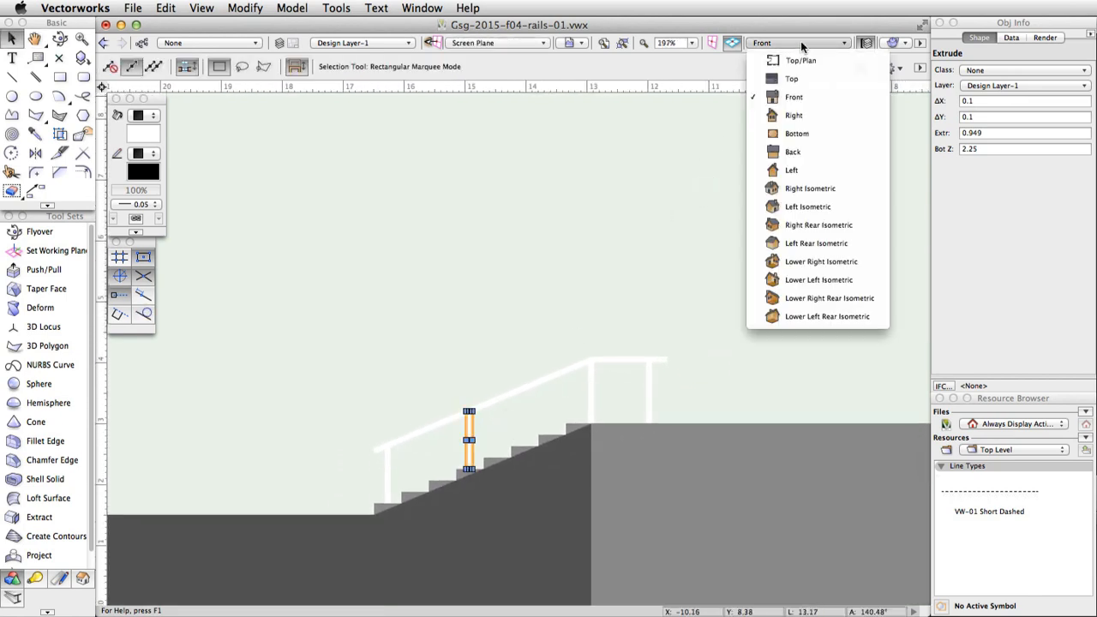
pyautogui.click(856, 207)
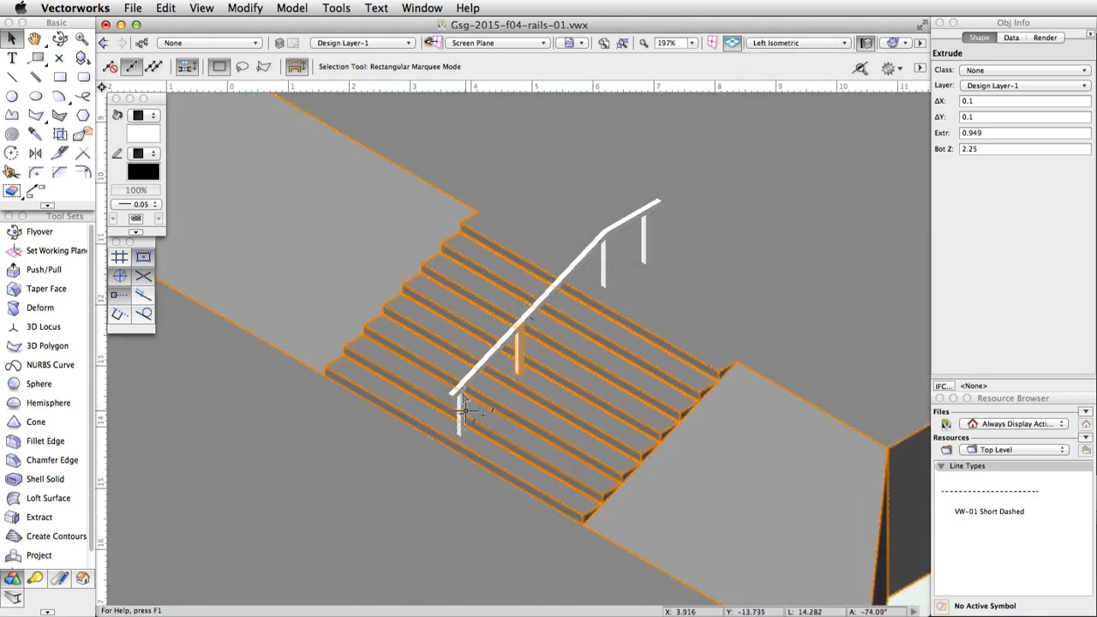
pyautogui.keyDown('shift'); pyautogui.click(460, 408); pyautogui.keyUp('shift')
pyautogui.keyDown('shift'); pyautogui.click(465, 386); pyautogui.keyUp('shift')
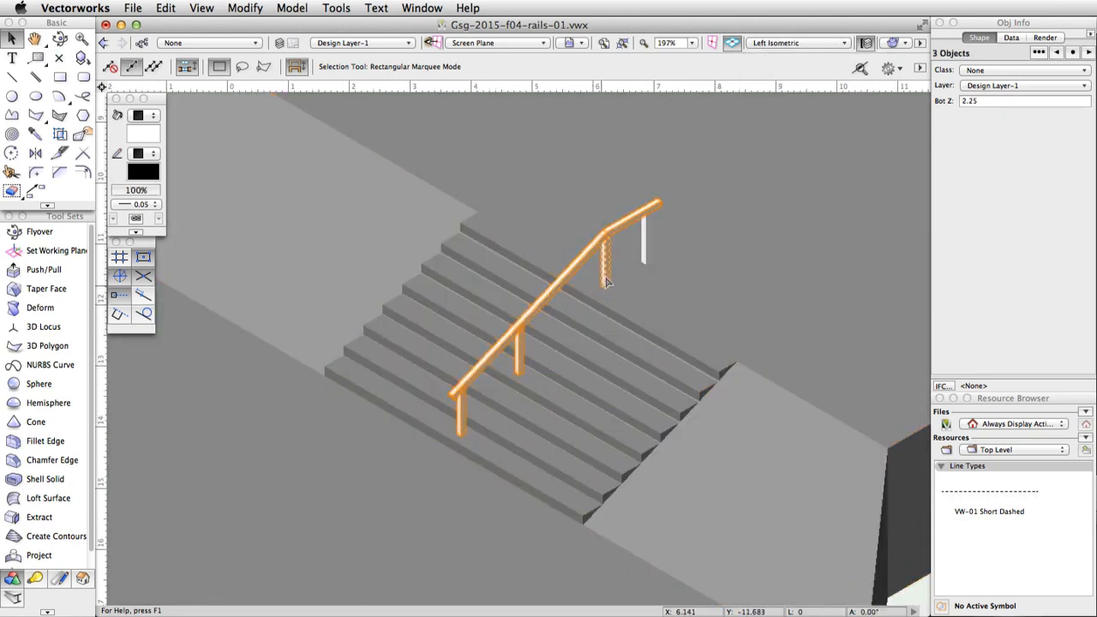
pyautogui.keyDown('shift'); pyautogui.click(604, 276); pyautogui.keyUp('shift')
pyautogui.keyDown('shift'); pyautogui.click(643, 230); pyautogui.keyUp('shift')
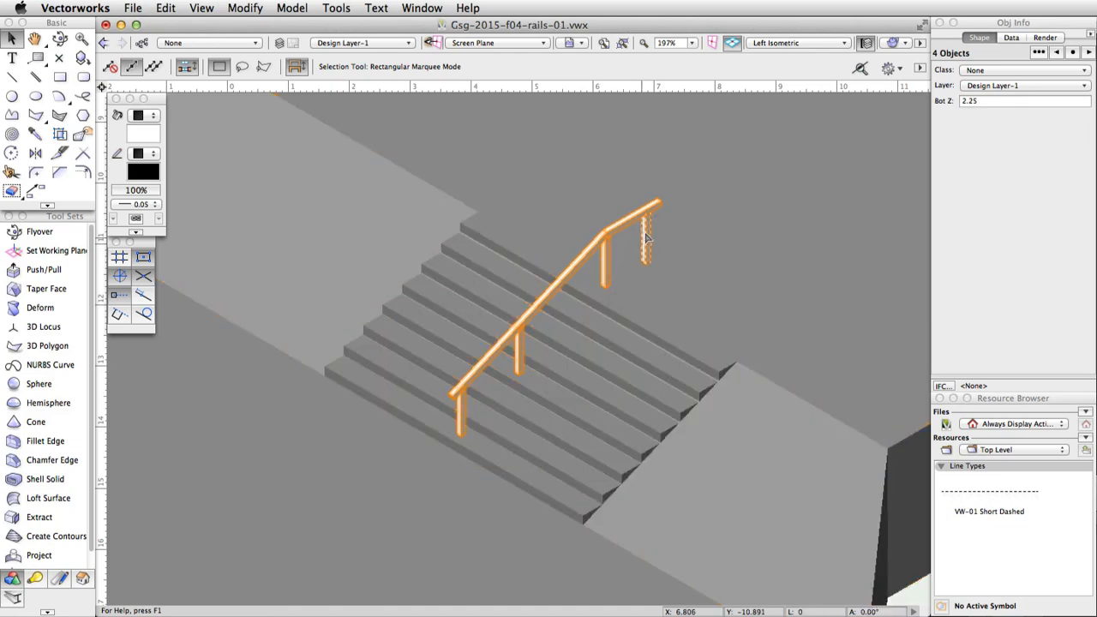
pyautogui.click(300, 9)
pyautogui.click(310, 27)
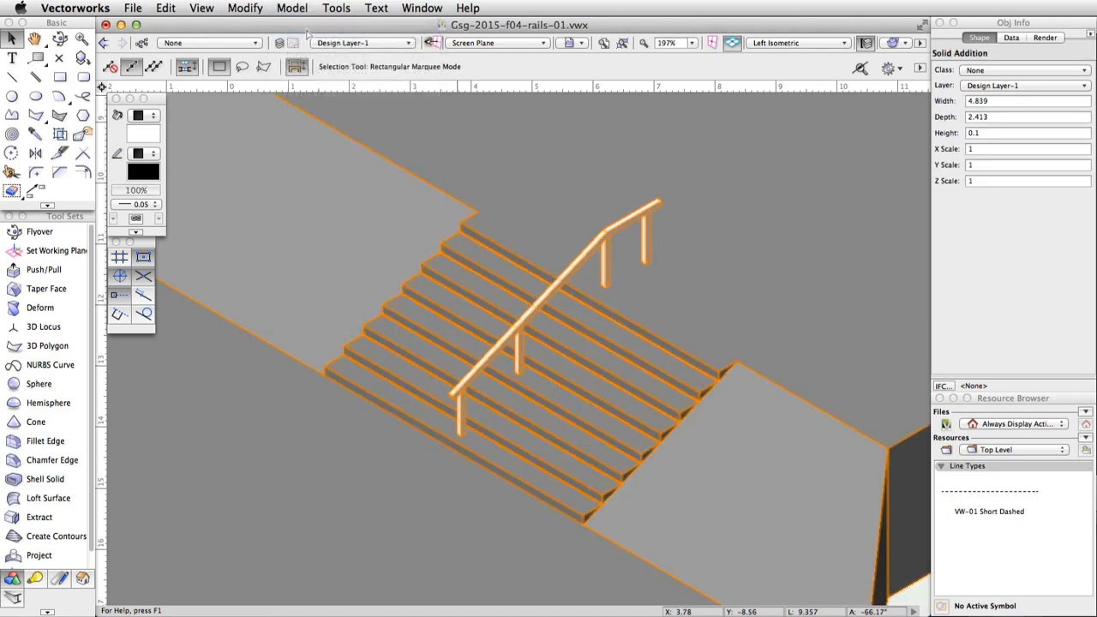
# Step: Give the combined handrail a black fill and assign it to the Rails class
pyautogui.click(140, 139)
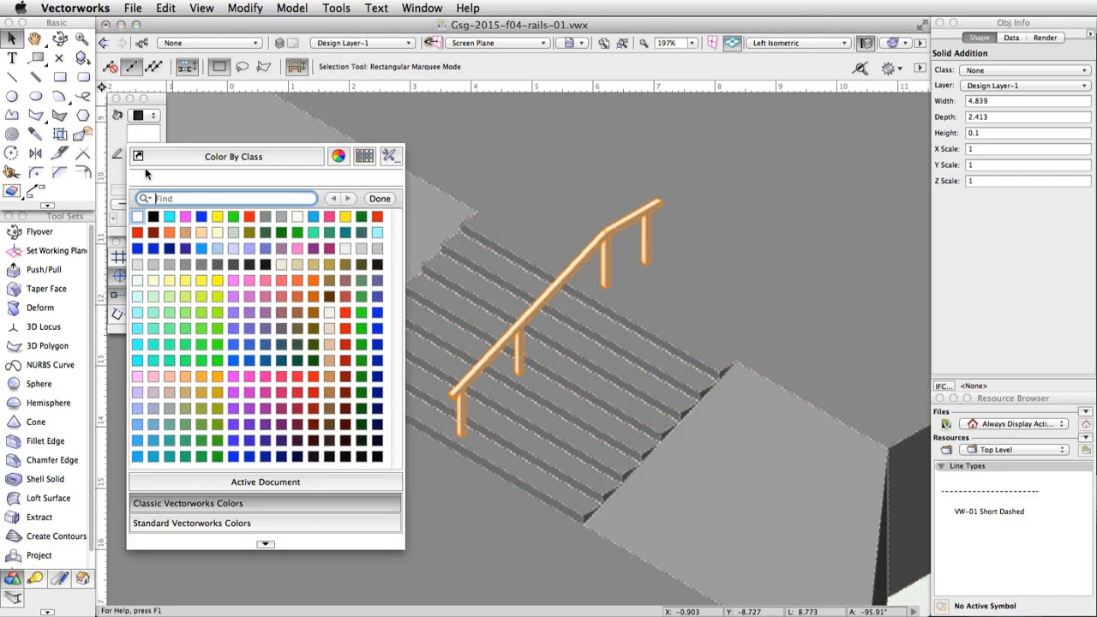
pyautogui.click(154, 217)
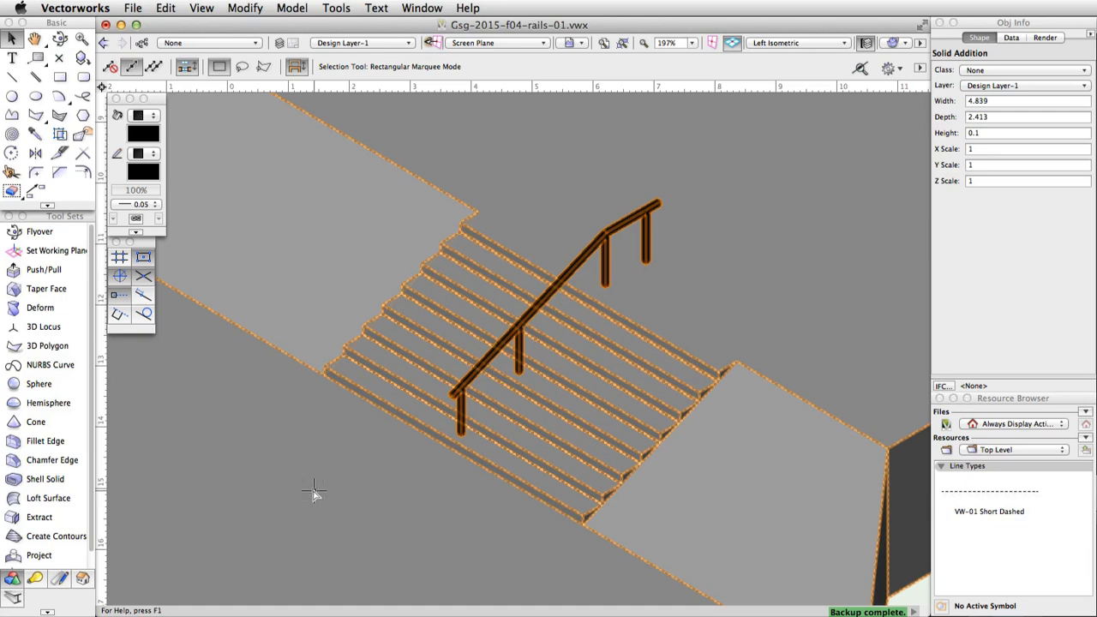
pyautogui.click(1068, 71)
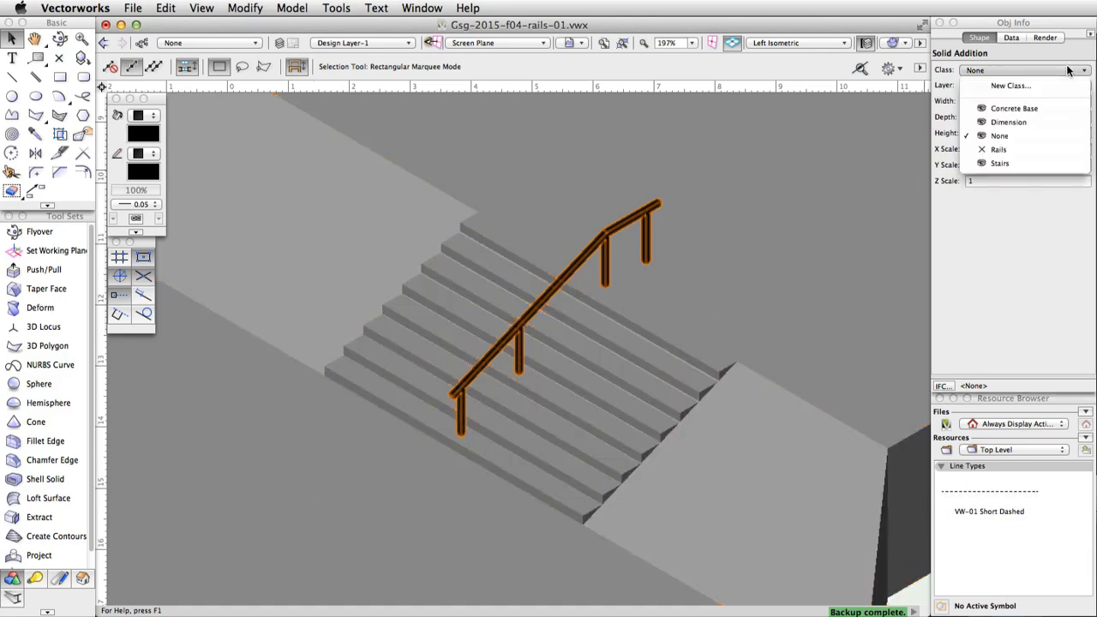
pyautogui.click(1040, 147)
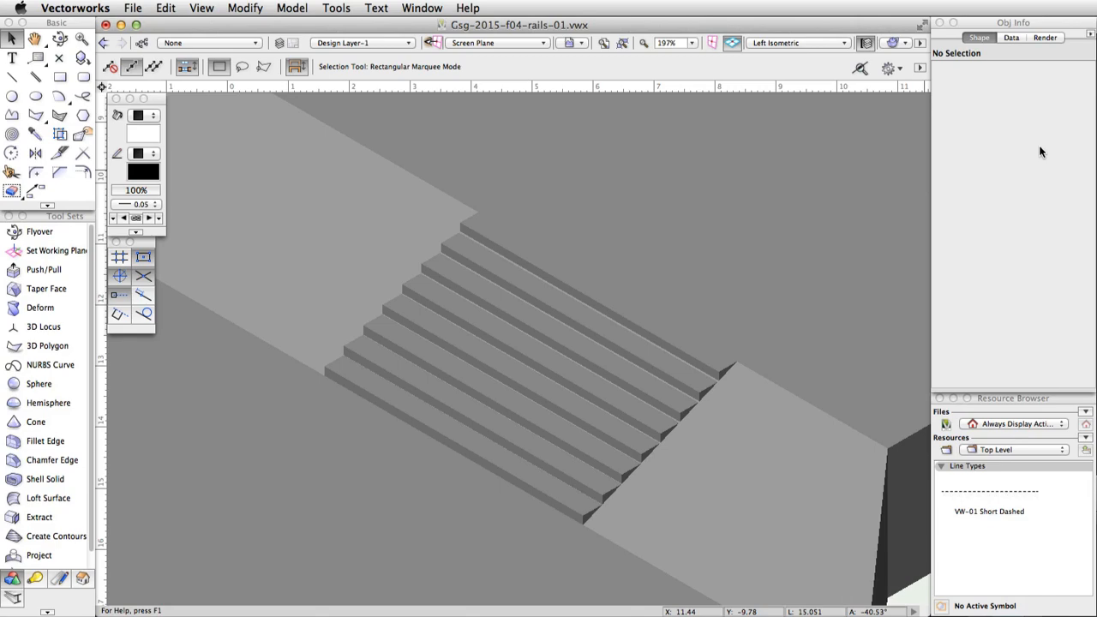
# Step: Make the Rails class visible in the Organization settings and apply the change
pyautogui.click(142, 43)
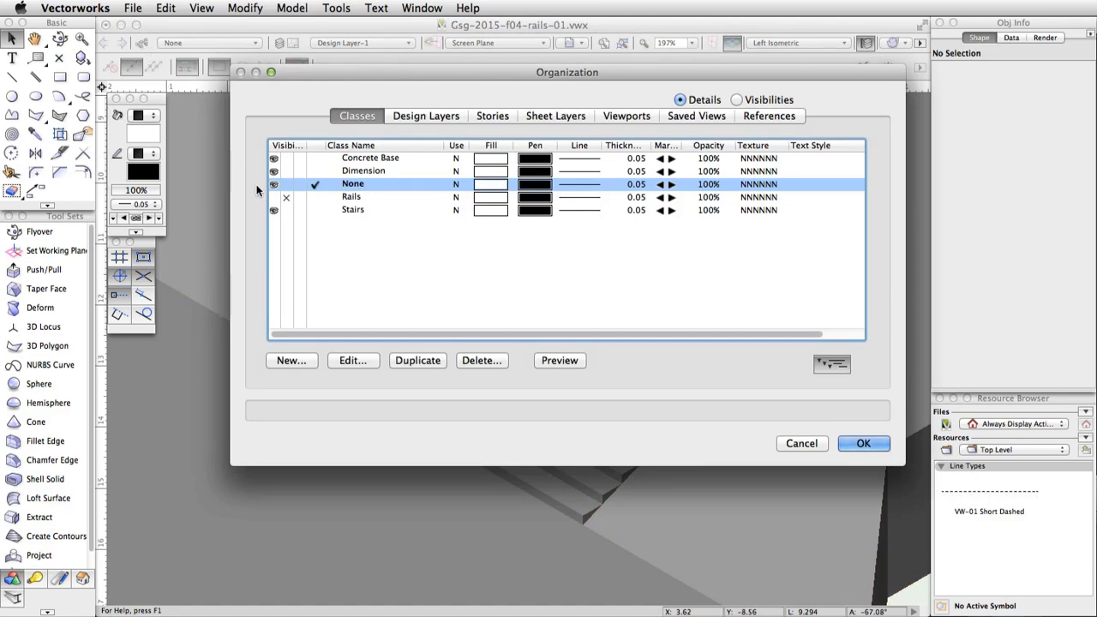
pyautogui.click(274, 197)
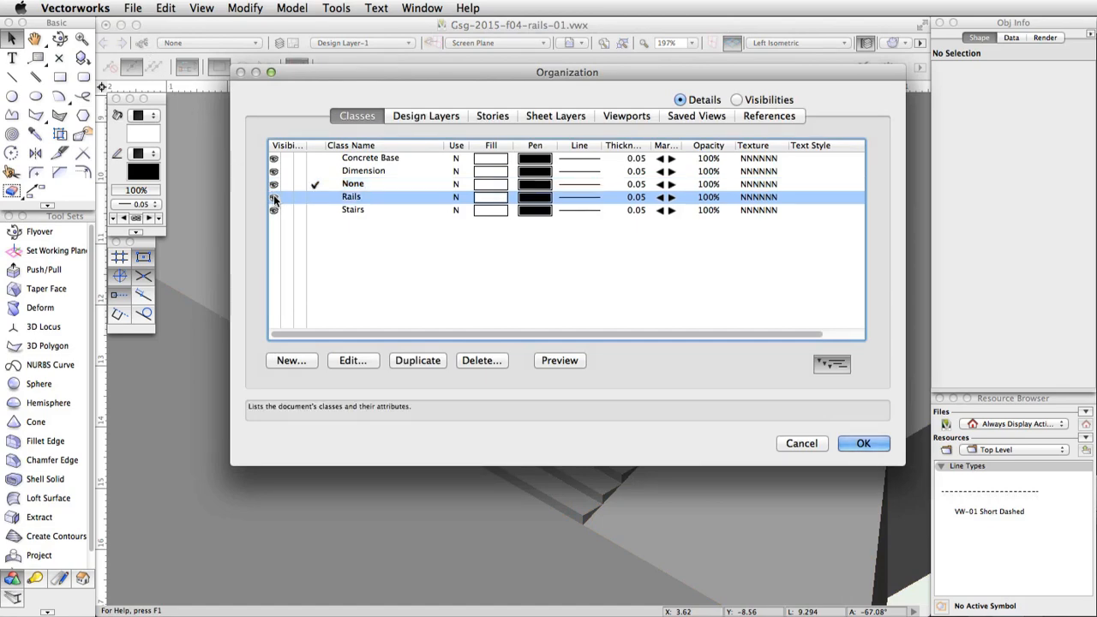
pyautogui.click(887, 452)
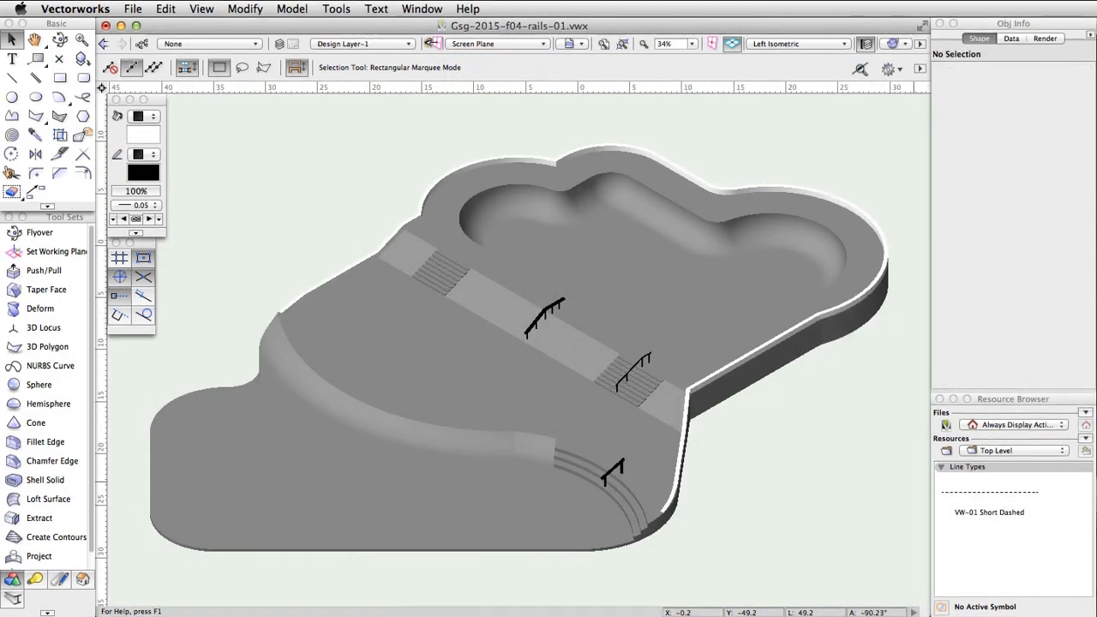
# Step: With the plane set to Automatic, draw a 3.25 by 0.15 rectangle on the mid-level floor in Left Isometric view
pyautogui.click(842, 43)
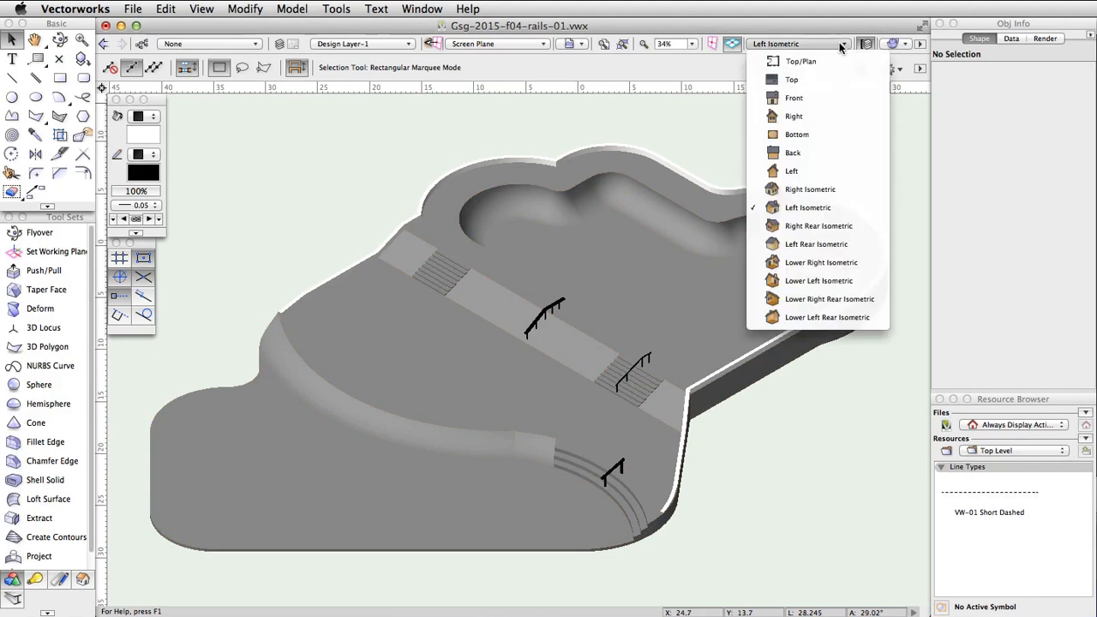
pyautogui.click(847, 208)
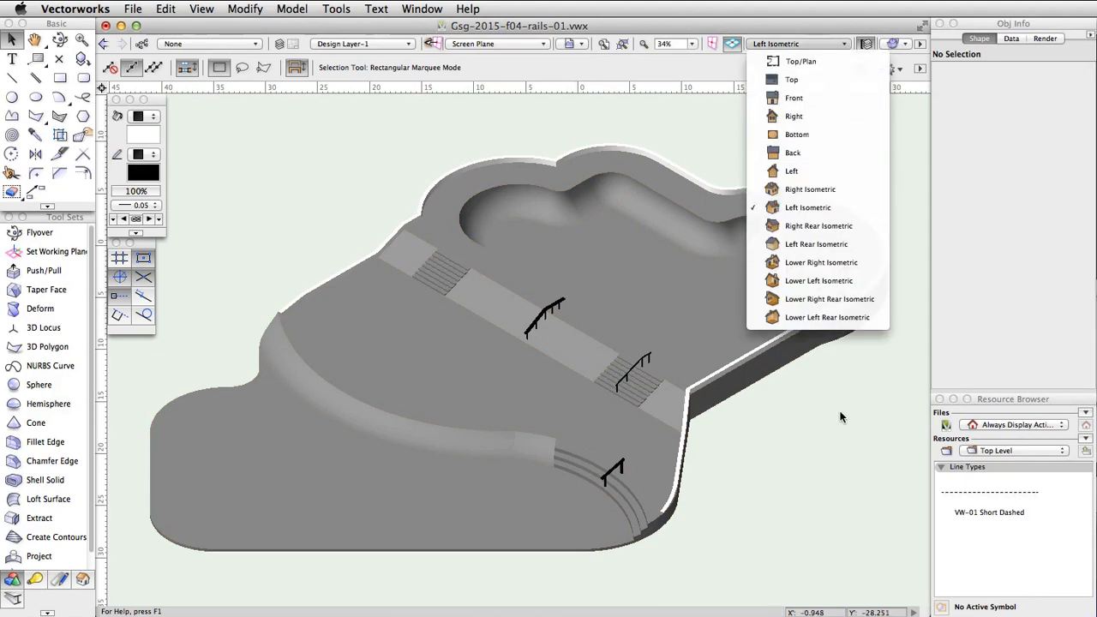
pyautogui.click(59, 78)
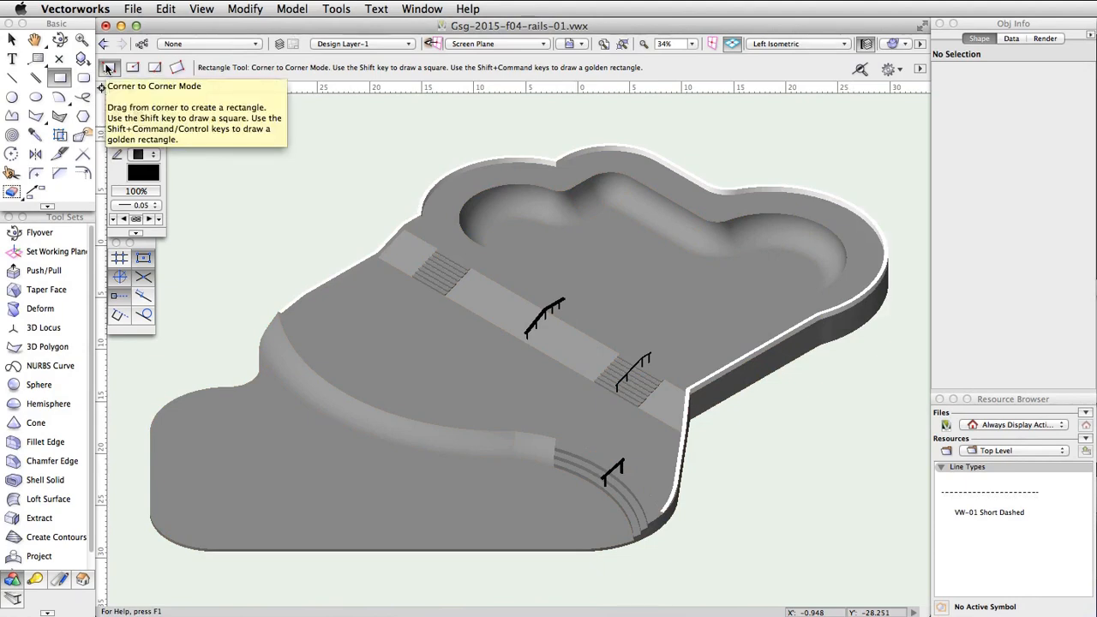
pyautogui.click(543, 43)
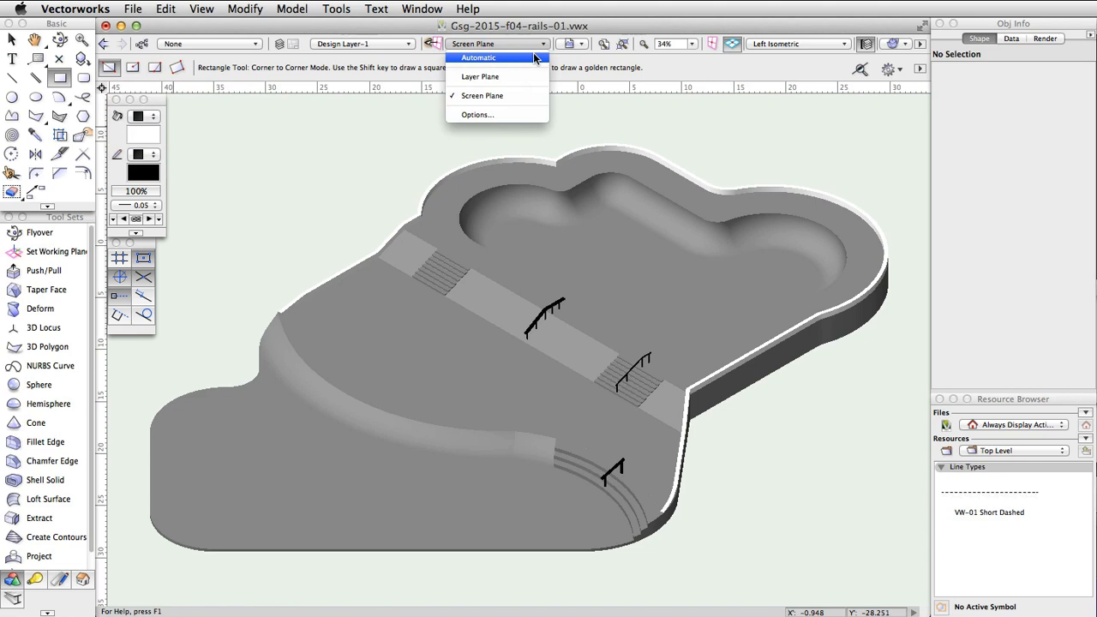
pyautogui.click(534, 58)
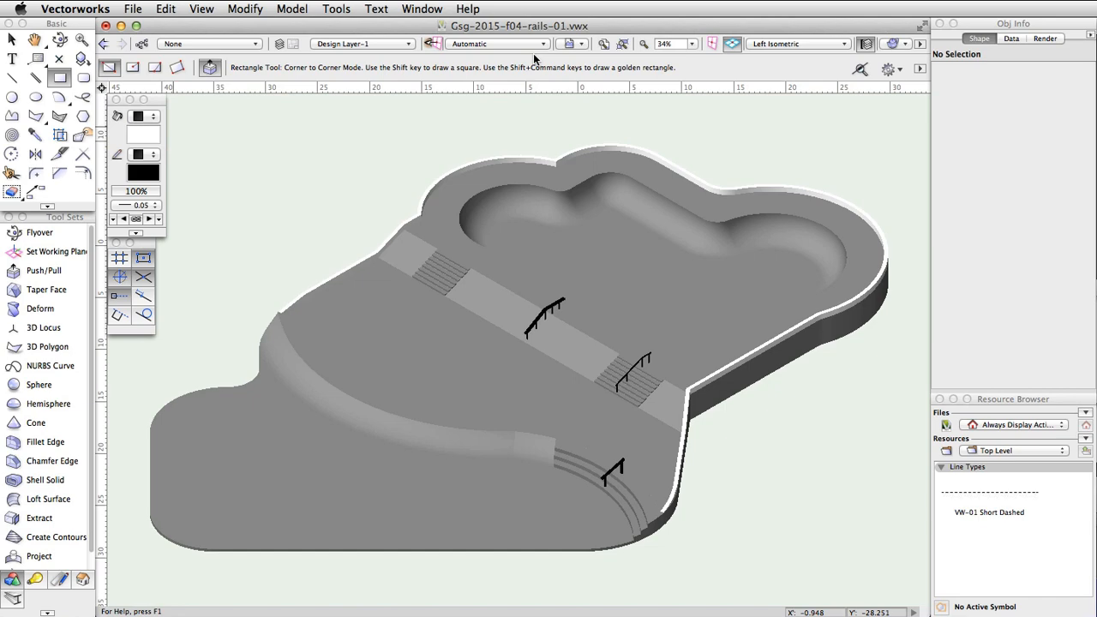
pyautogui.scroll(3, 446, 362)
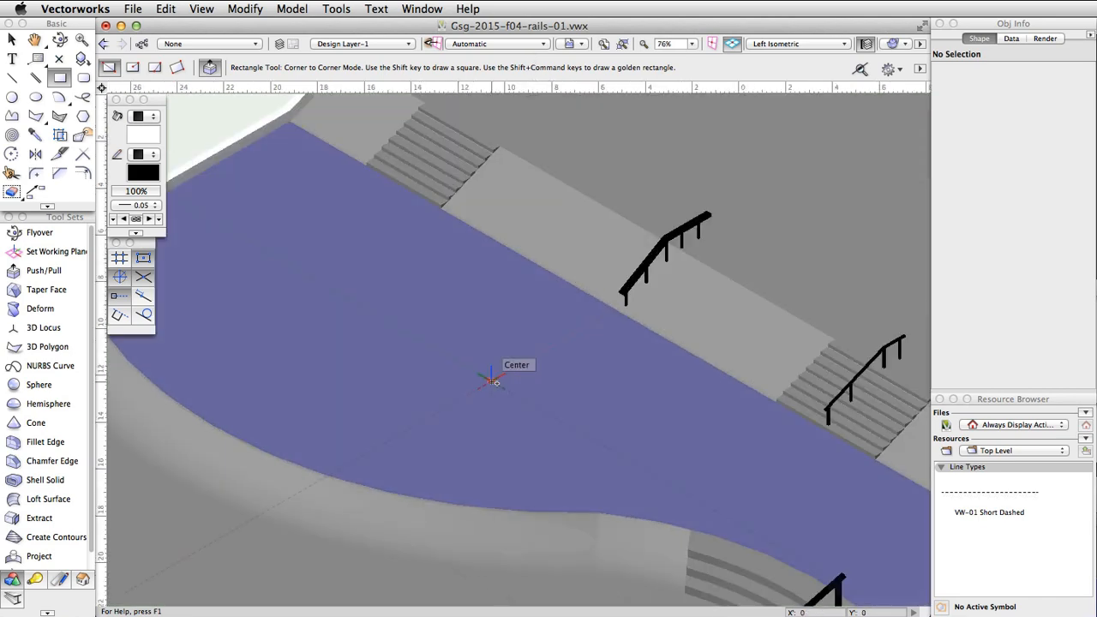
pyautogui.click(492, 381)
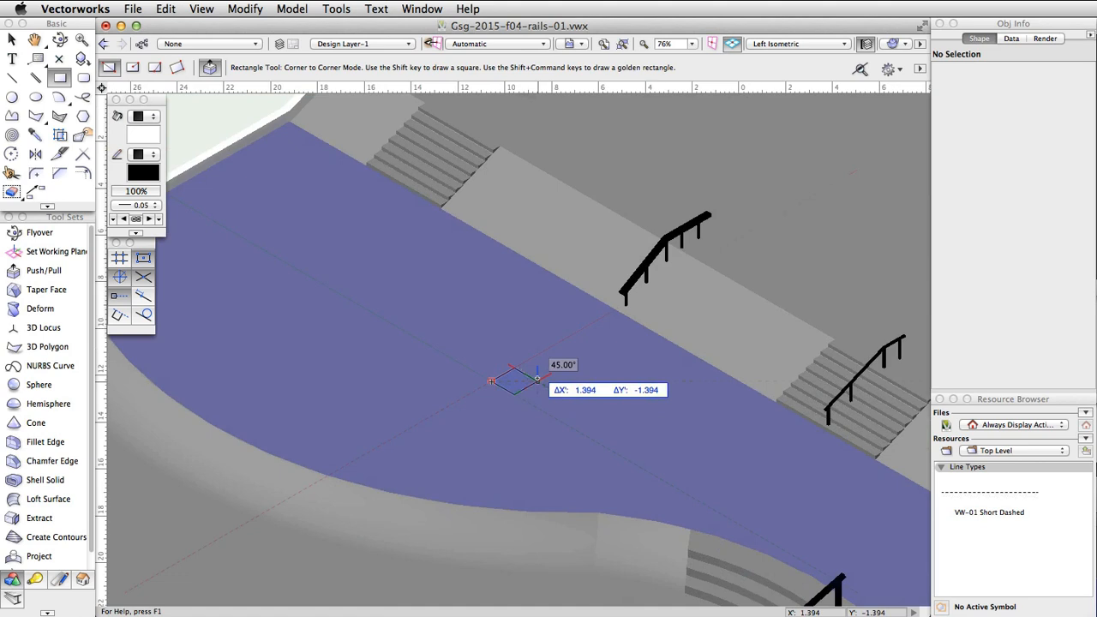
pyautogui.press('Tab')
pyautogui.write('3.25')
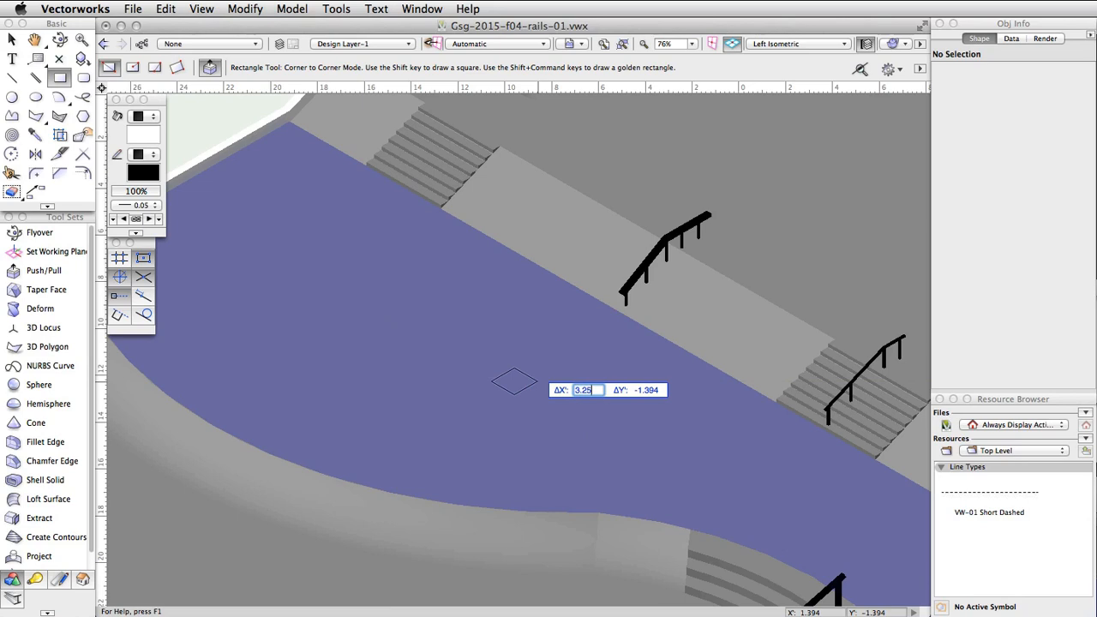
pyautogui.press('Tab')
pyautogui.write('0.15')
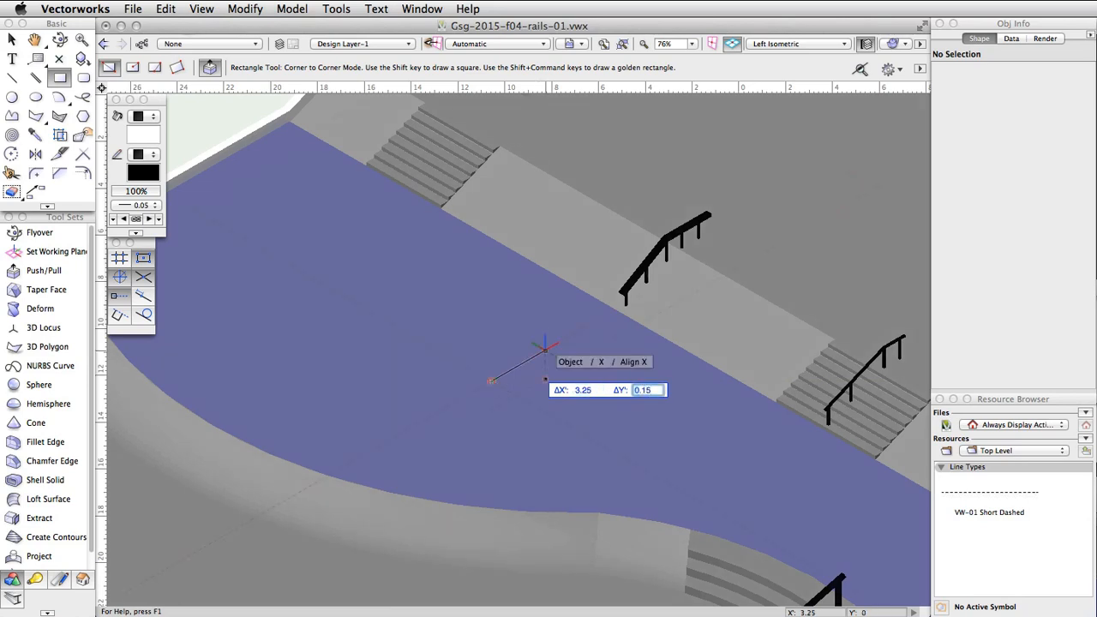
pyautogui.press('Return')
pyautogui.press('Return')
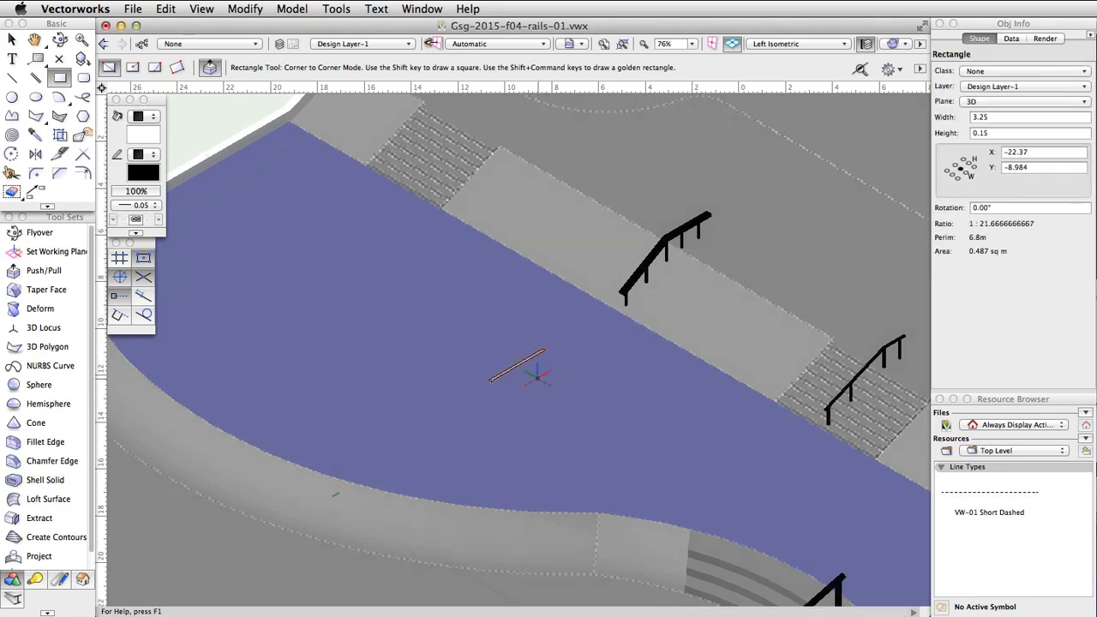
# Step: Extrude the long, narrow rectangle by 0.05
pyautogui.scroll(3, 516, 367)
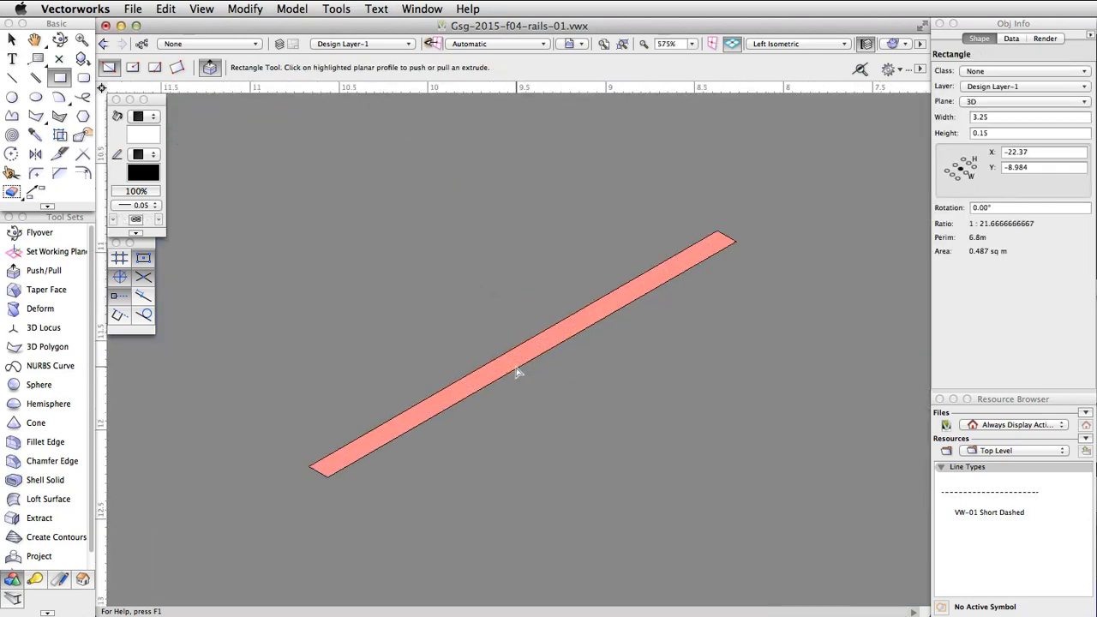
pyautogui.scroll(3, 516, 368)
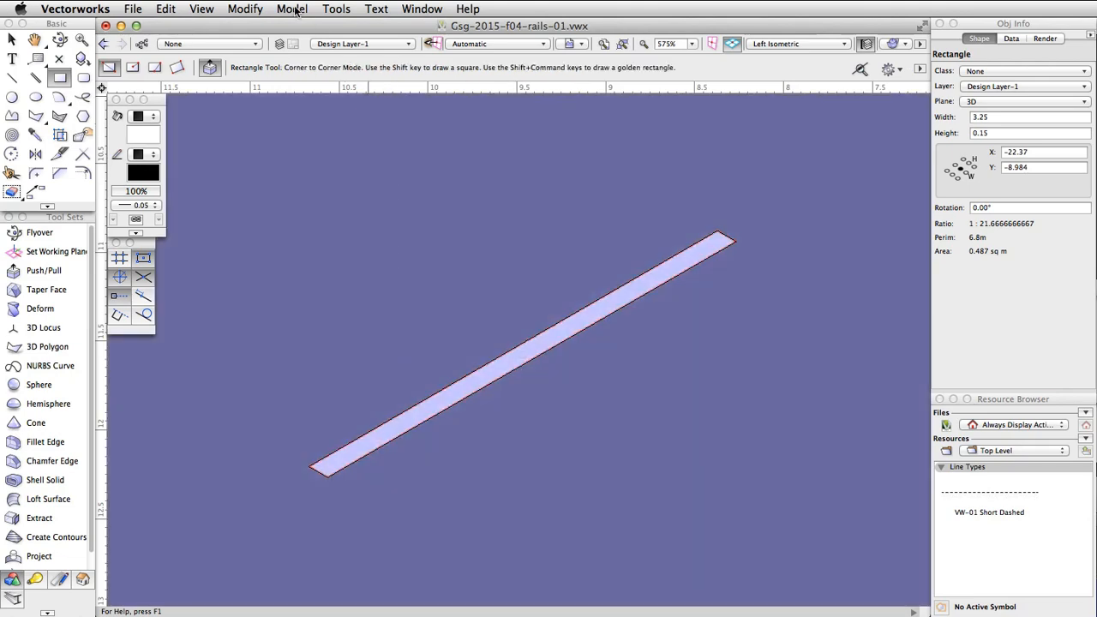
pyautogui.click(292, 8)
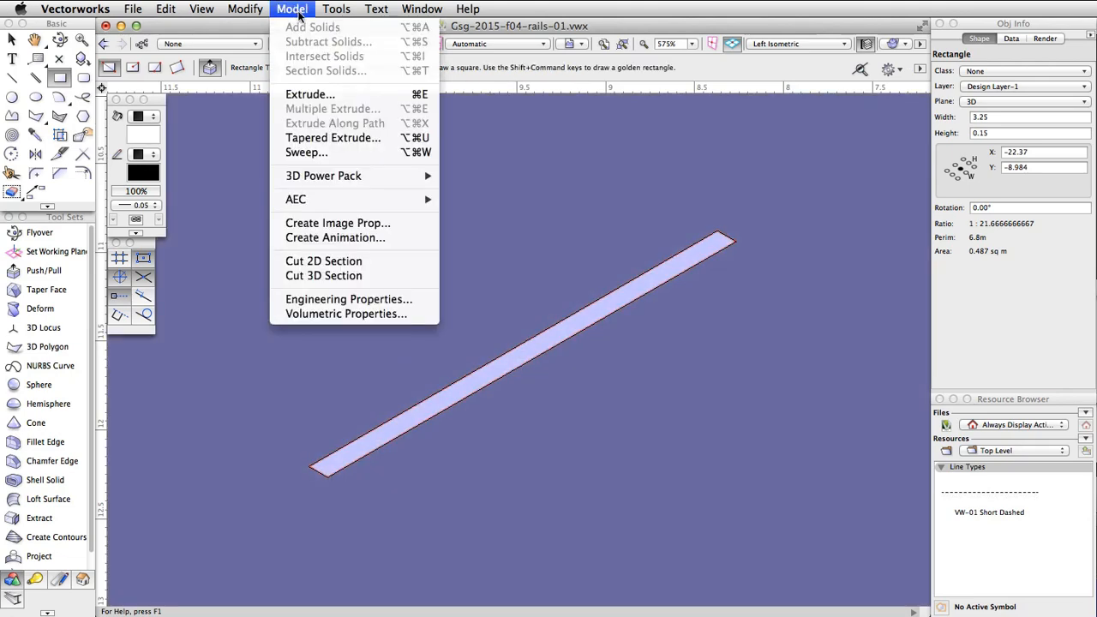
pyautogui.click(344, 93)
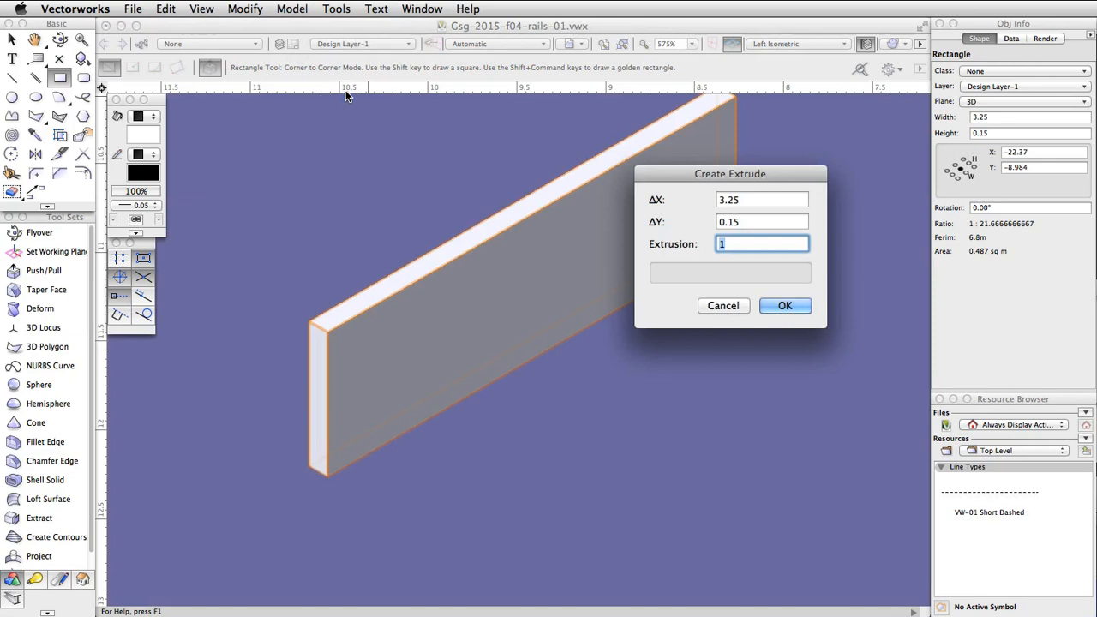
pyautogui.write('0.05')
pyautogui.press('Return')
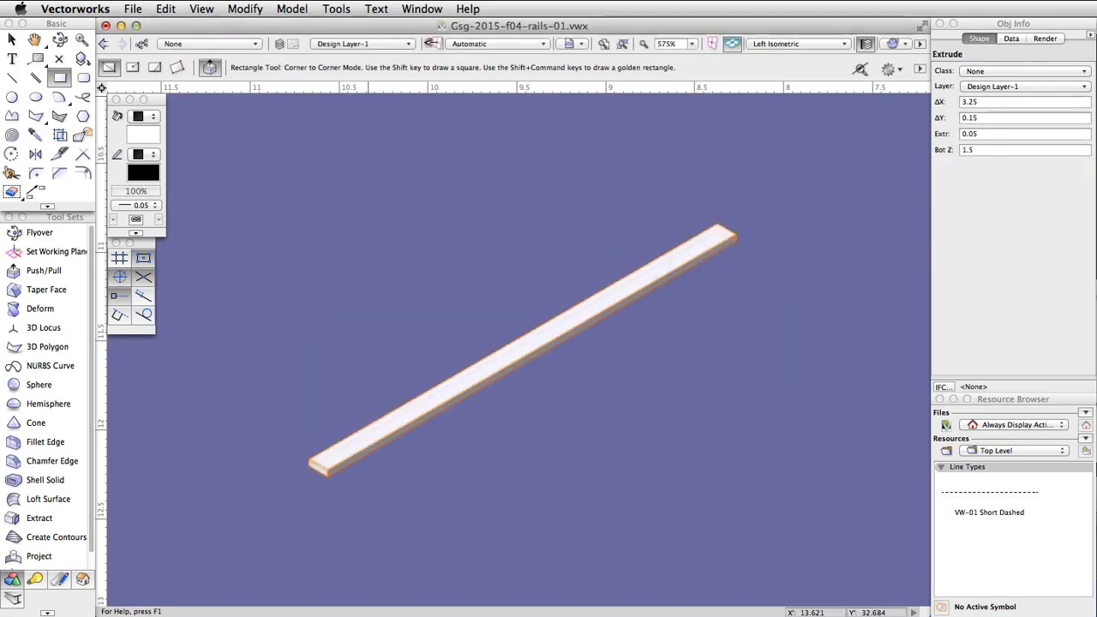
# Step: Raise the extruded bar above the floor by setting its bottom Z to 2
pyautogui.click(964, 150)
pyautogui.doubleClick(964, 149)
pyautogui.write('2')
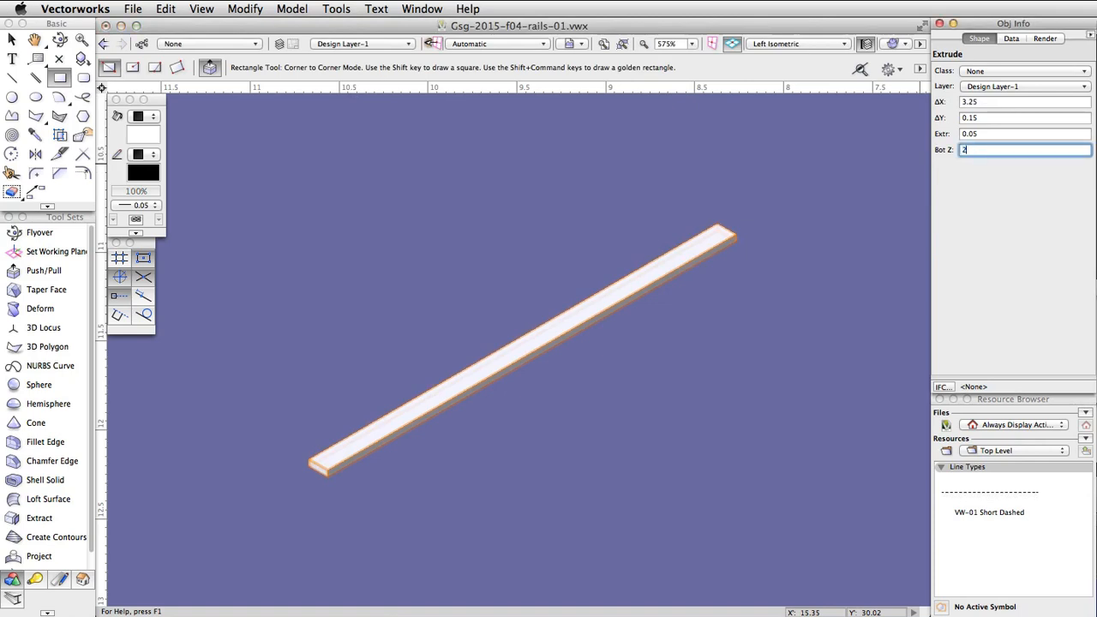
pyautogui.press('Return')
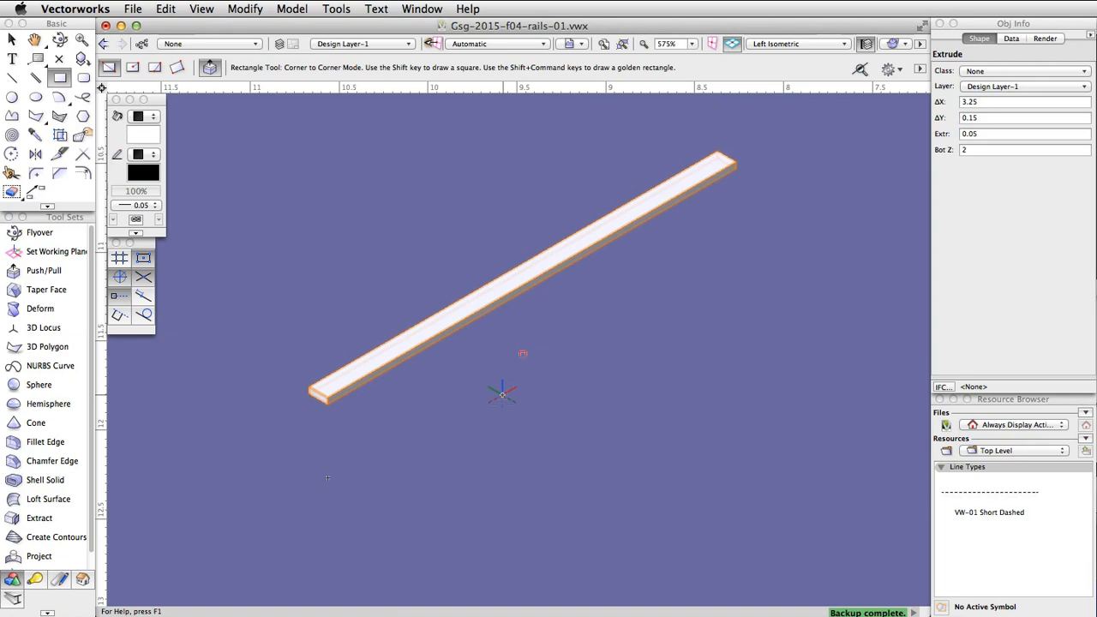
# Step: Draw a 0.2 by 0.2 square on the mid-level floor near the middle of the raised bar
pyautogui.click(497, 42)
pyautogui.click(522, 413)
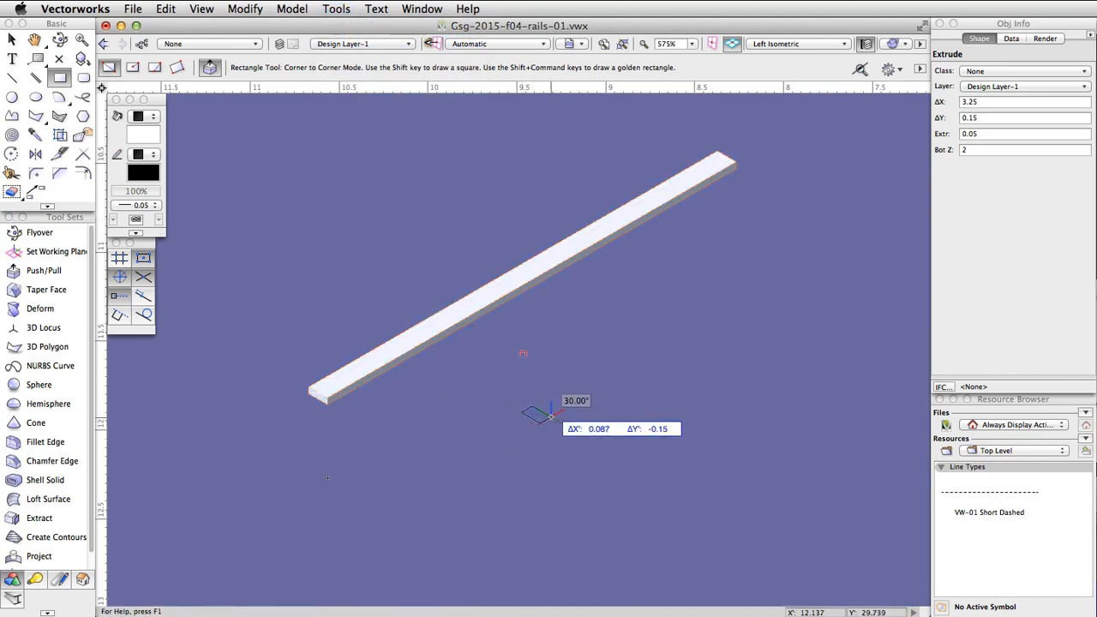
pyautogui.press('Tab')
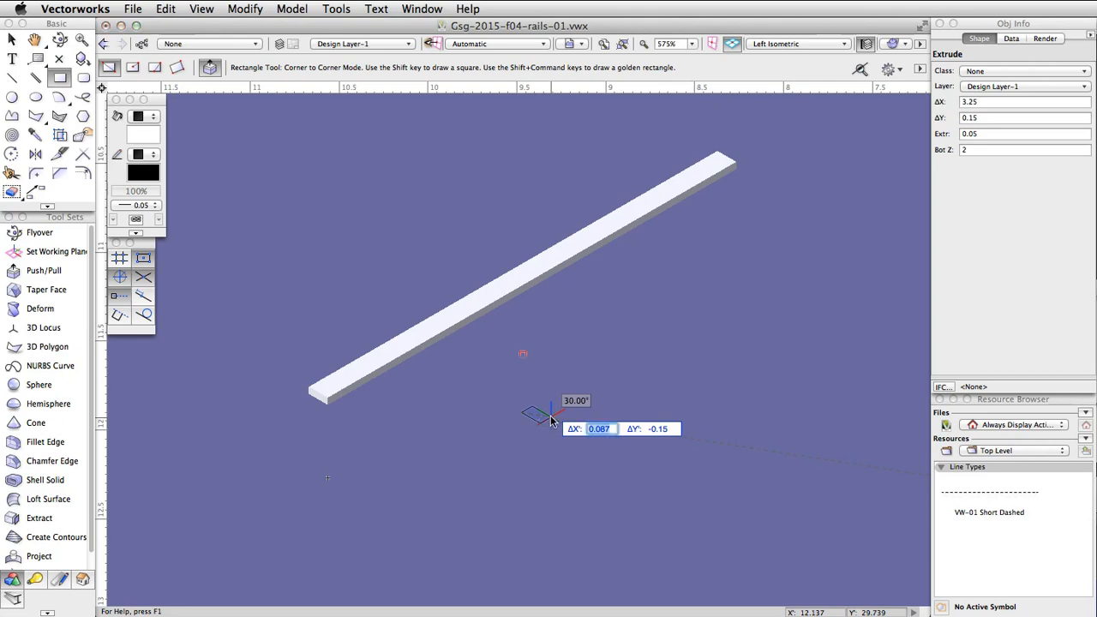
pyautogui.write('0.2')
pyautogui.press('Tab')
pyautogui.write('0.2')
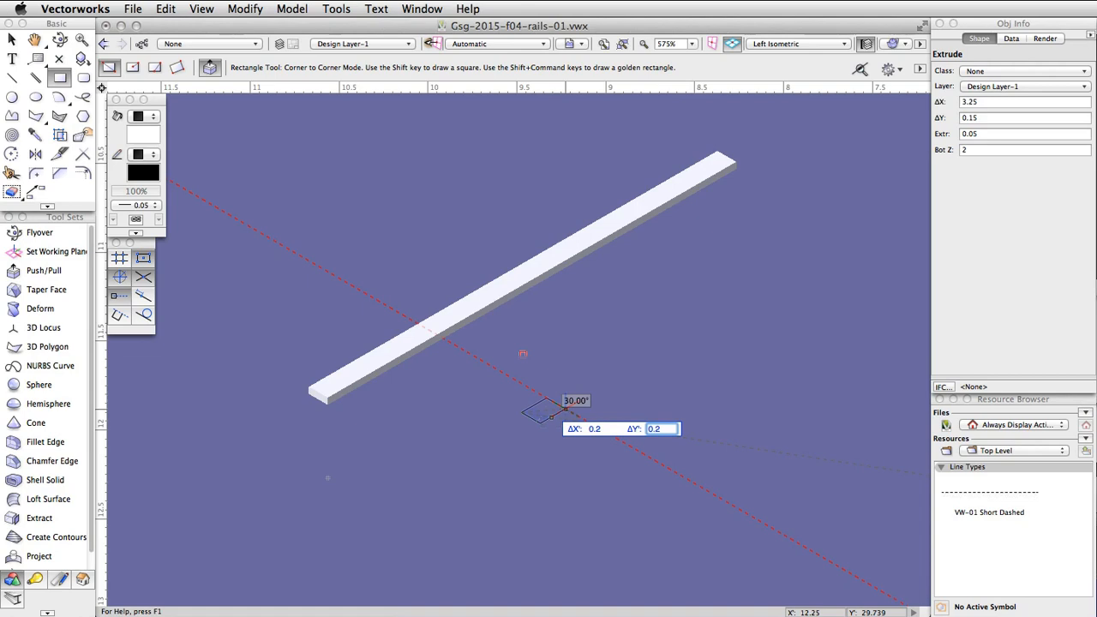
pyautogui.press('Return')
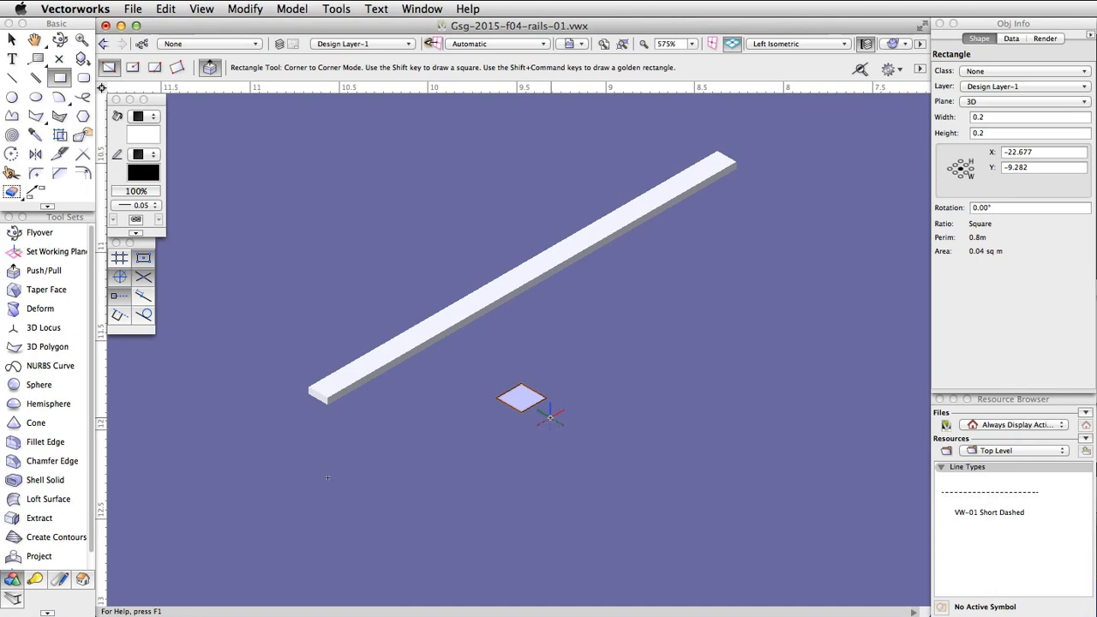
# Step: Extrude the small square by 0.05 to form a base plate
pyautogui.click(291, 8)
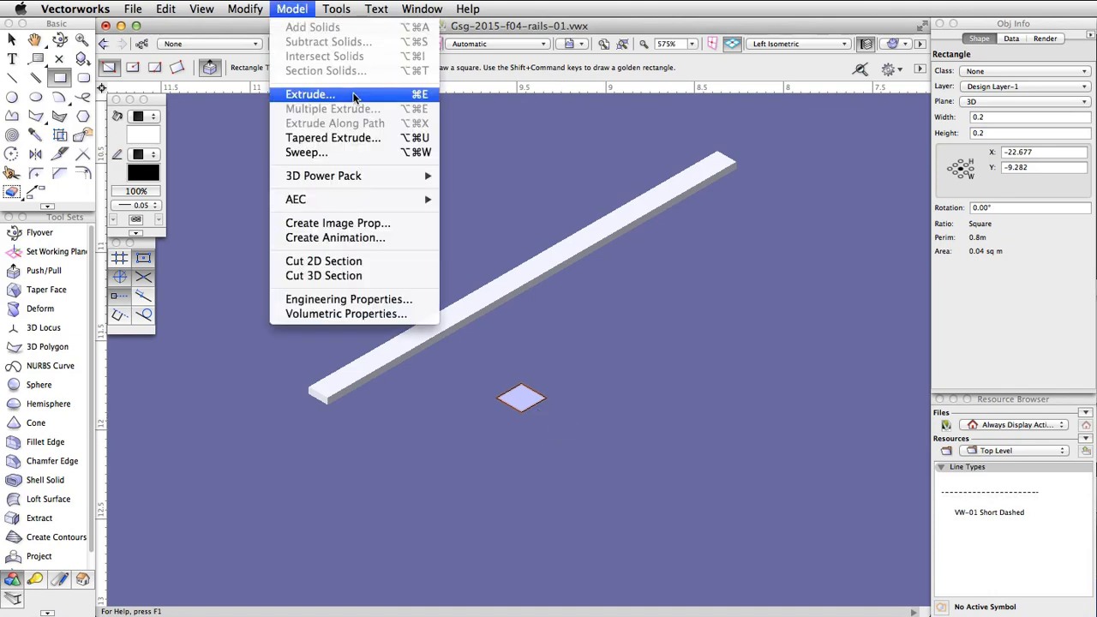
pyautogui.click(354, 95)
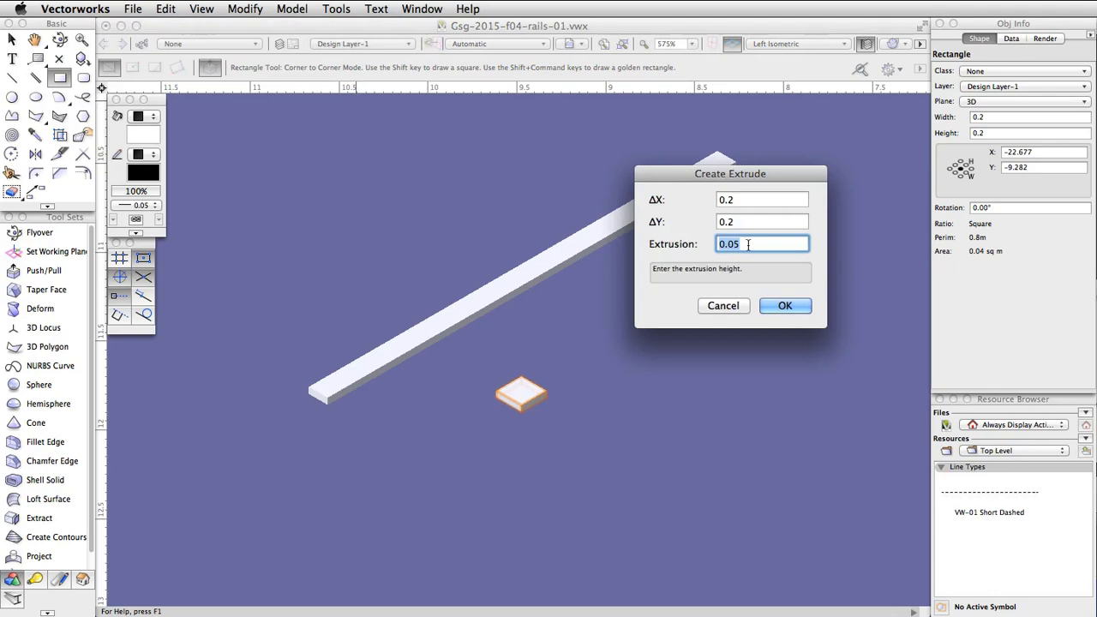
pyautogui.write('0.05')
pyautogui.press('Return')
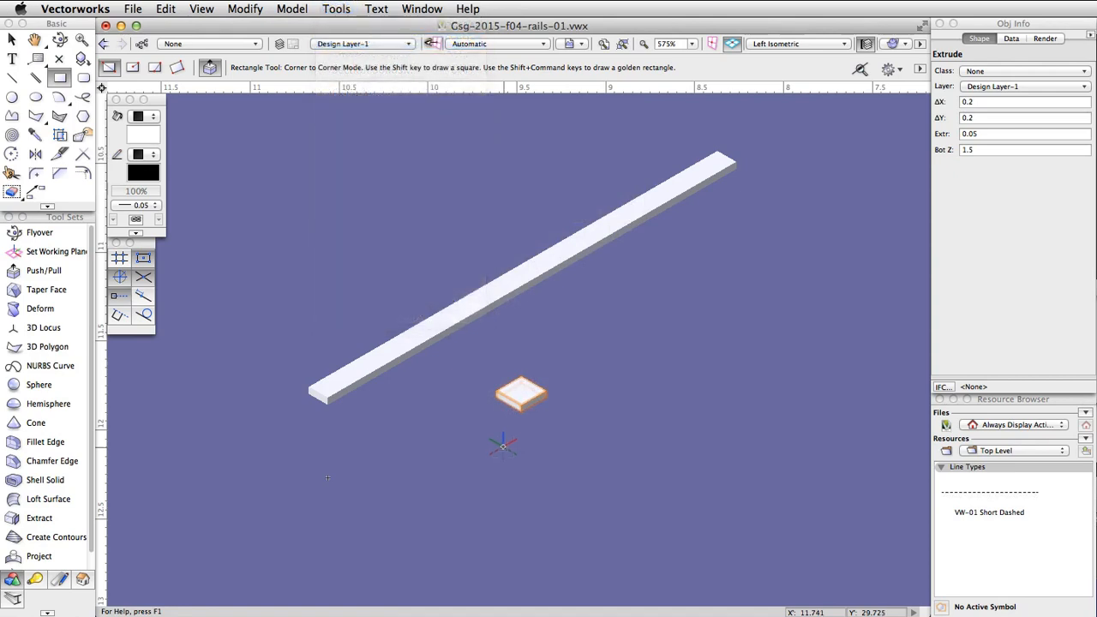
# Step: Place a circle's center on the base plate's top face, offset 0.045 at -45° from the plate's corner
pyautogui.click(15, 99)
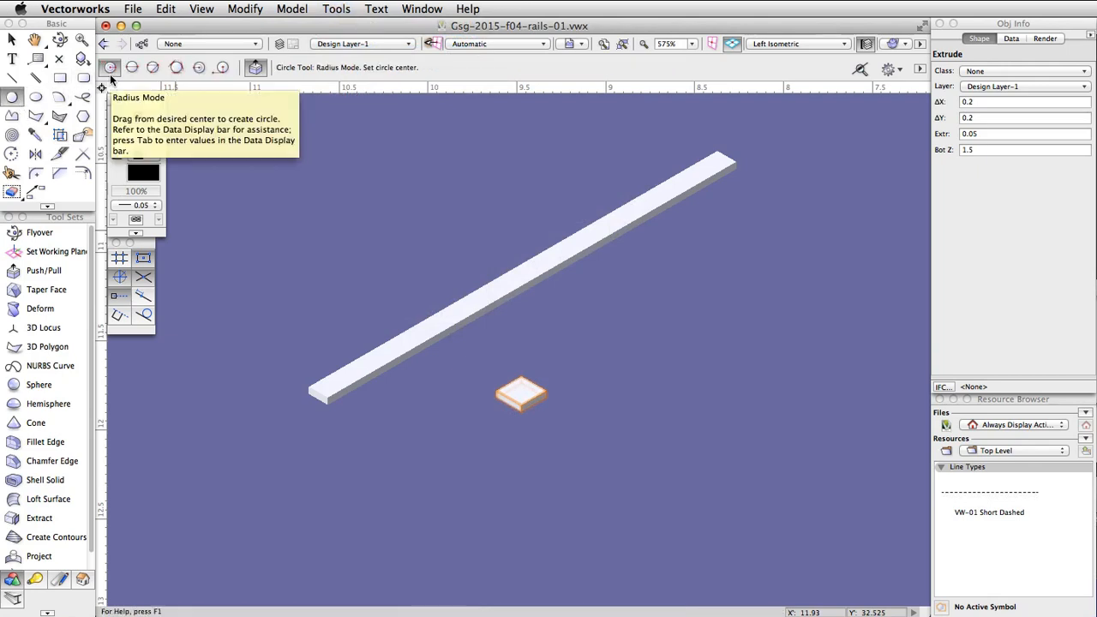
pyautogui.scroll(5, 498, 385)
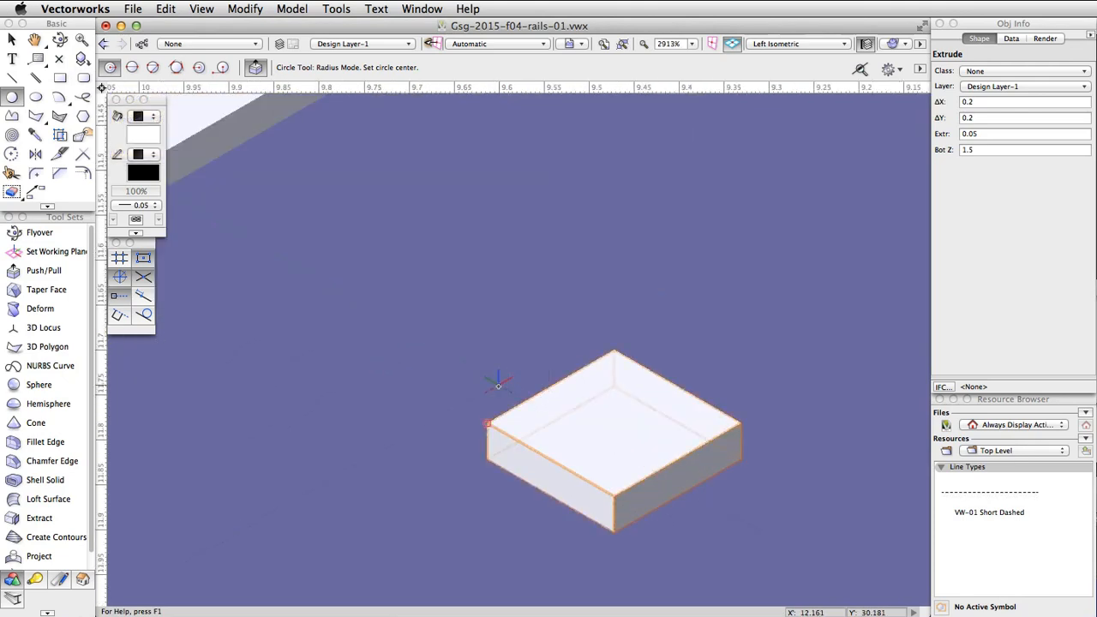
pyautogui.click(487, 423)
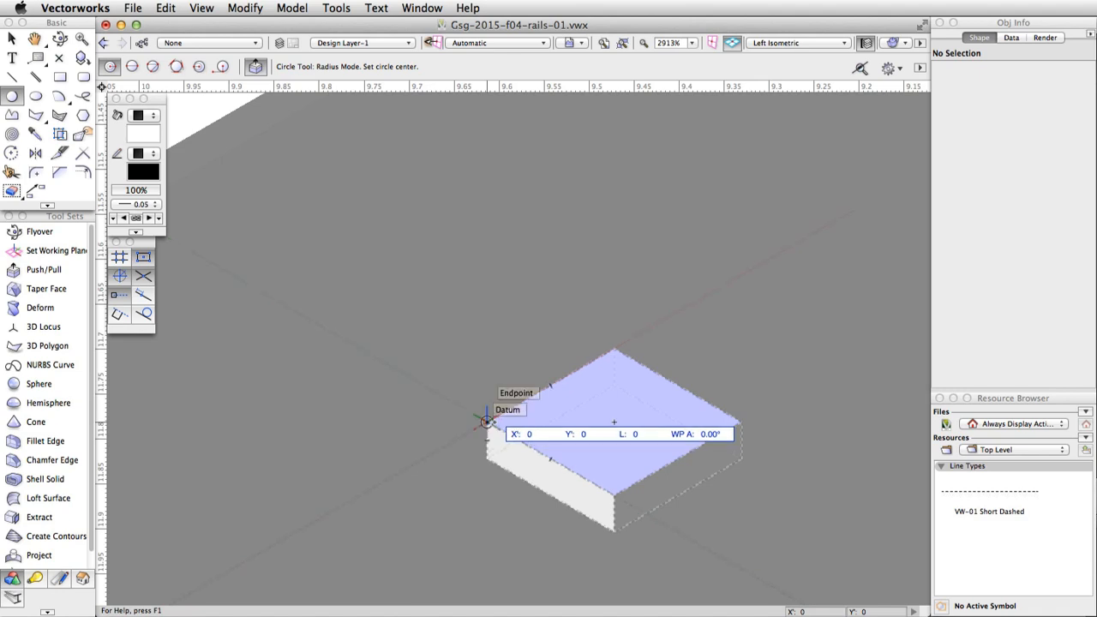
pyautogui.press('Tab')
pyautogui.press('Tab')
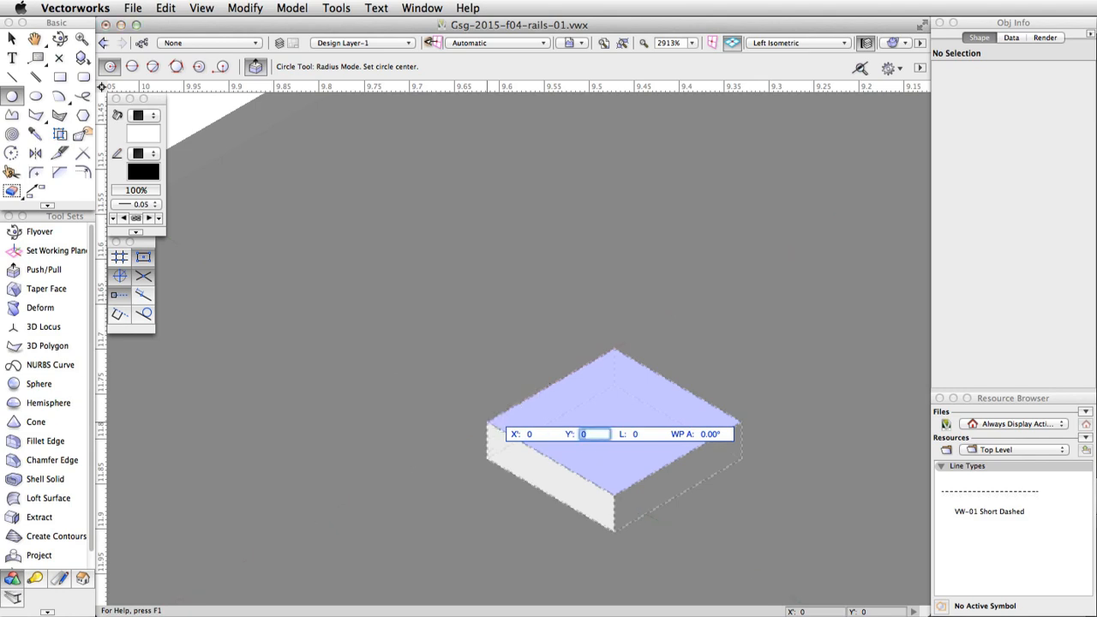
pyautogui.press('Tab')
pyautogui.write('0')
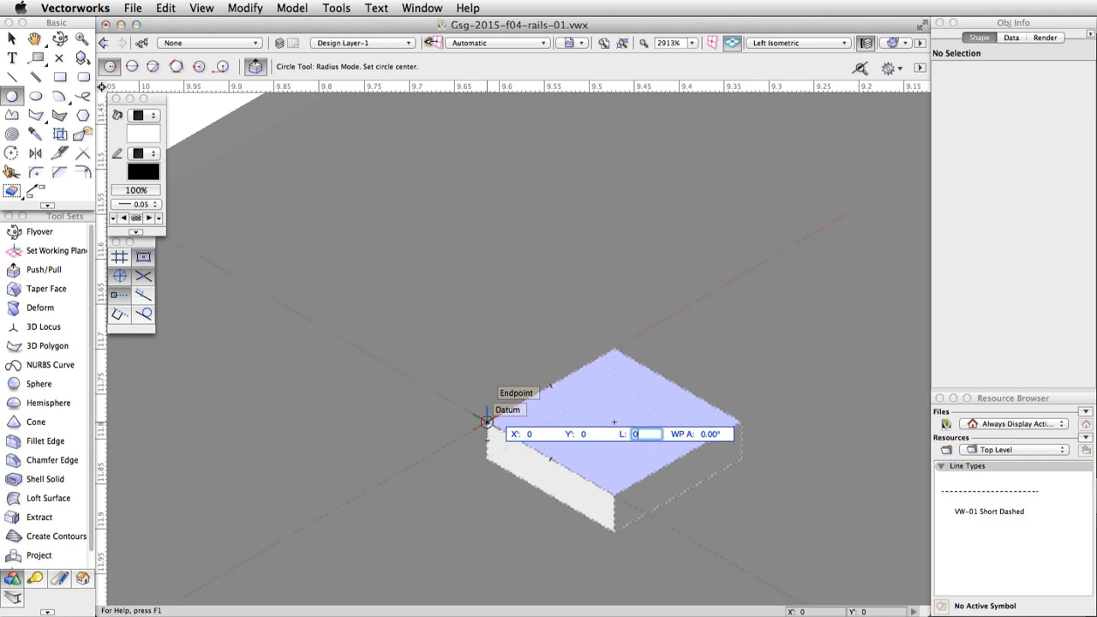
pyautogui.write('.045')
pyautogui.press('Tab')
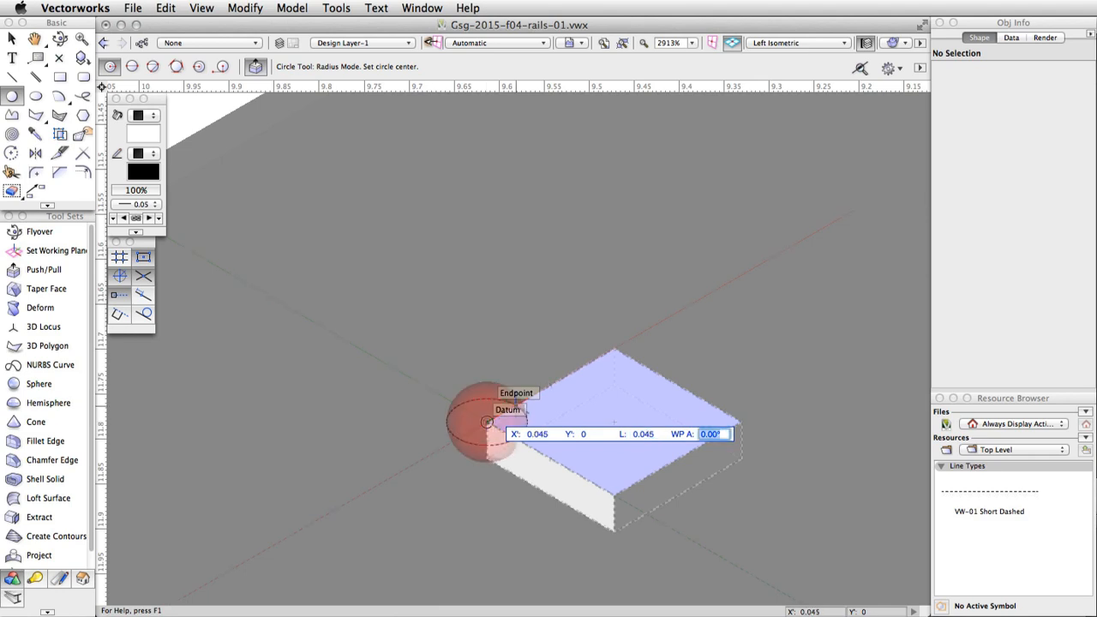
pyautogui.write('-45')
pyautogui.press('Return')
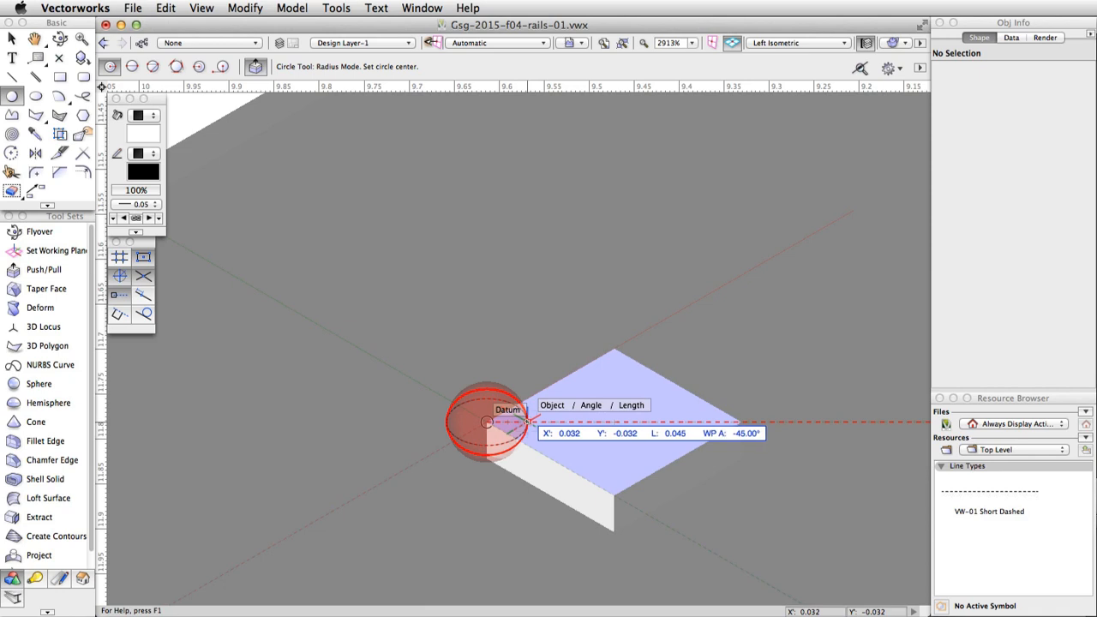
pyautogui.click(527, 421)
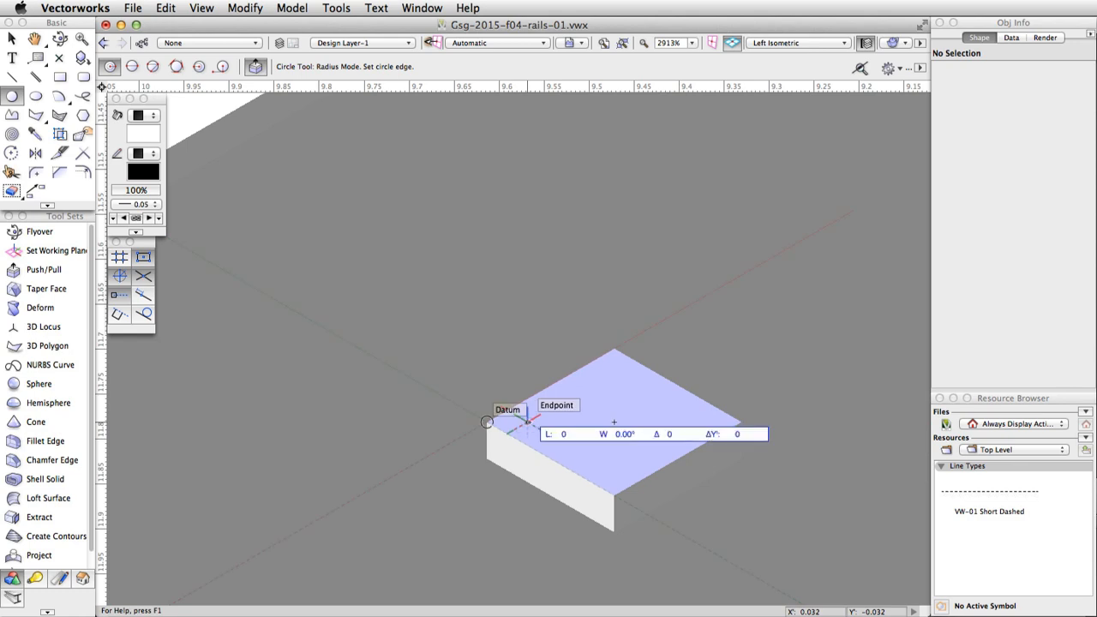
# Step: Complete the circle on the base plate with a radius of 0.01
pyautogui.press('Tab')
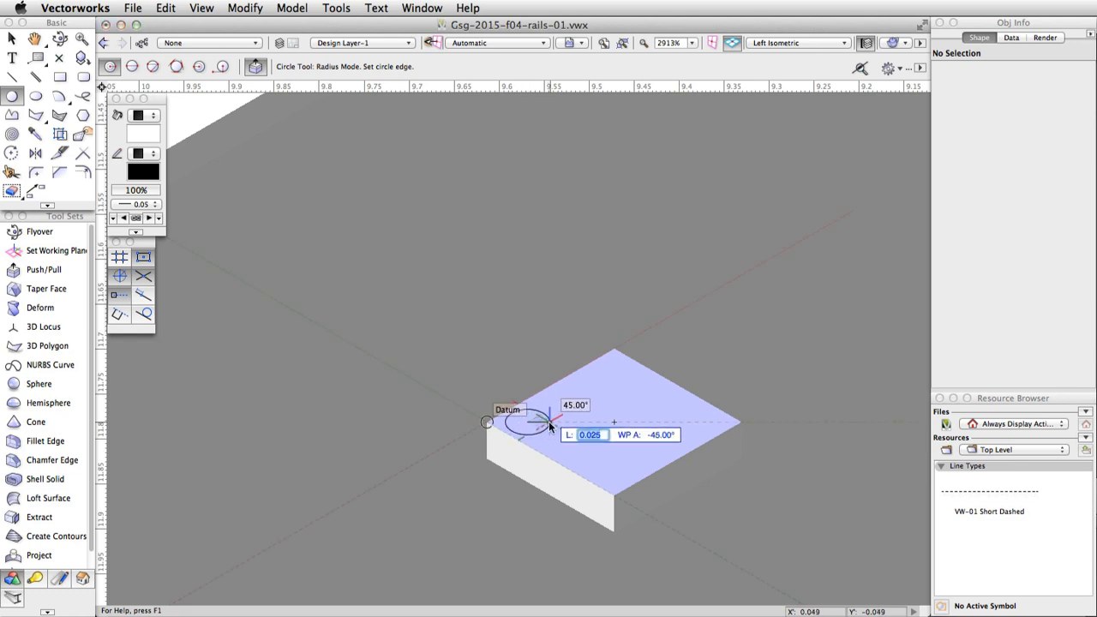
pyautogui.write('0.01')
pyautogui.press('Return')
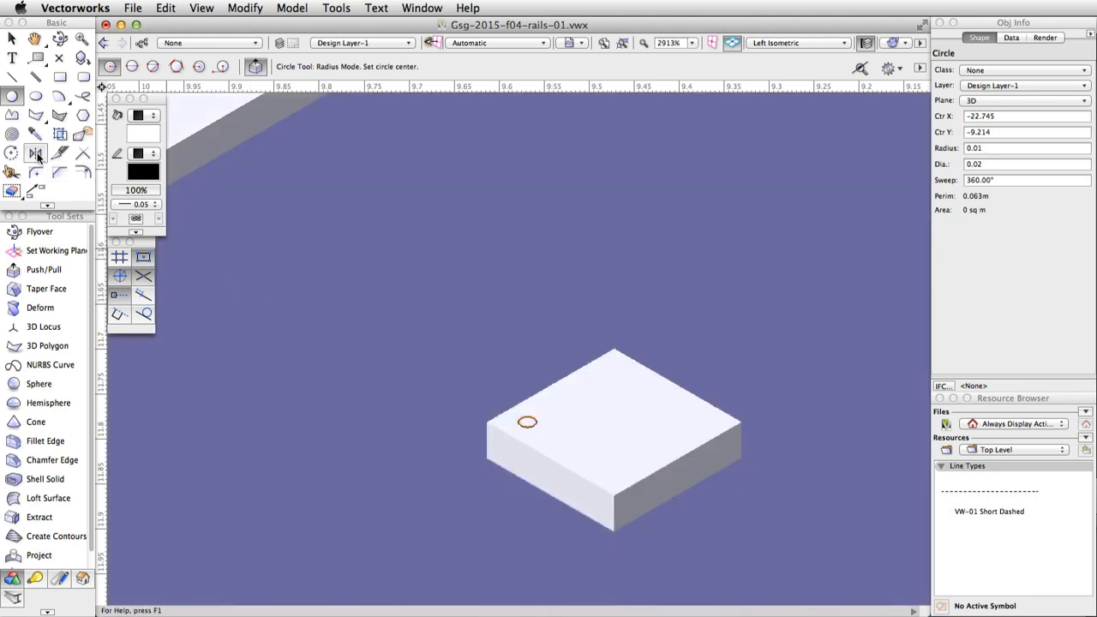
# Step: Mirror a duplicate of the bolt circle across the base plate's centerline to the adjacent corner
pyautogui.click(36, 154)
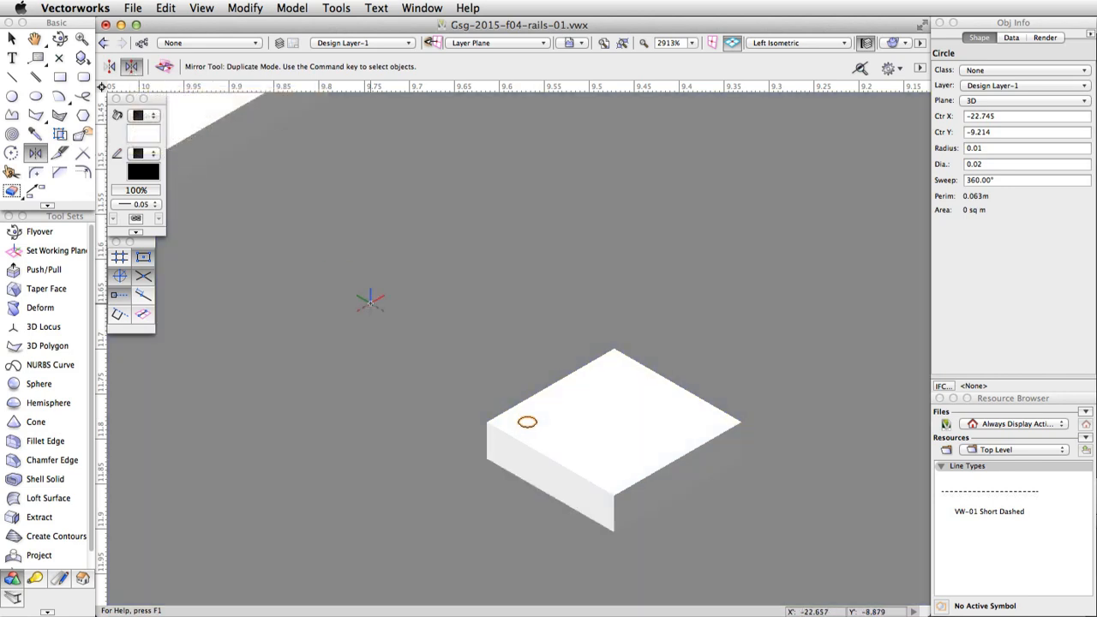
pyautogui.click(550, 459)
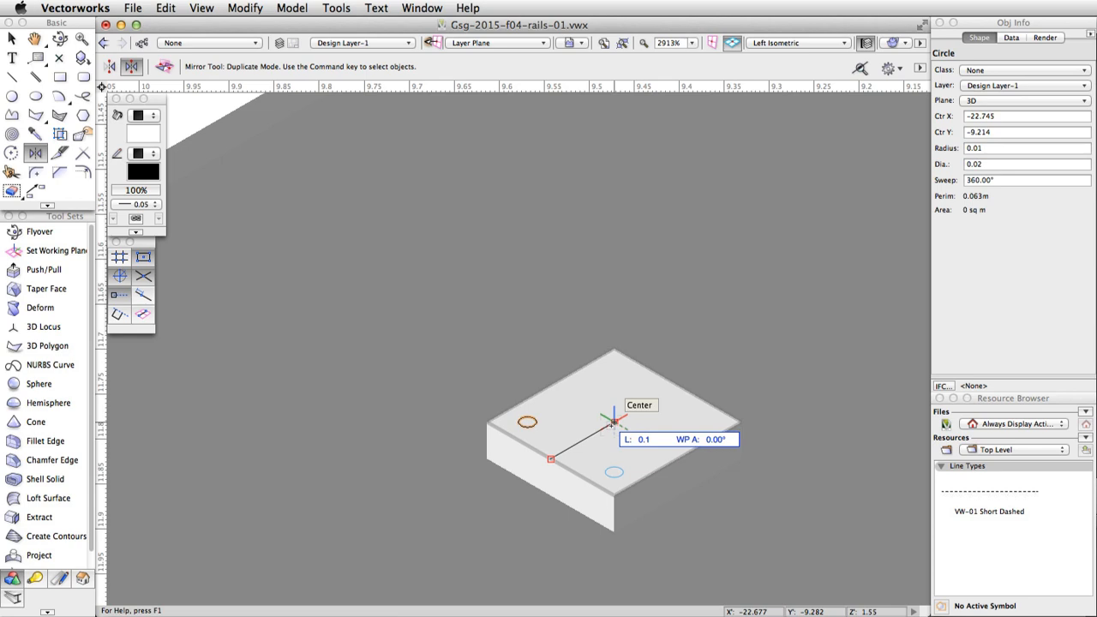
pyautogui.click(612, 423)
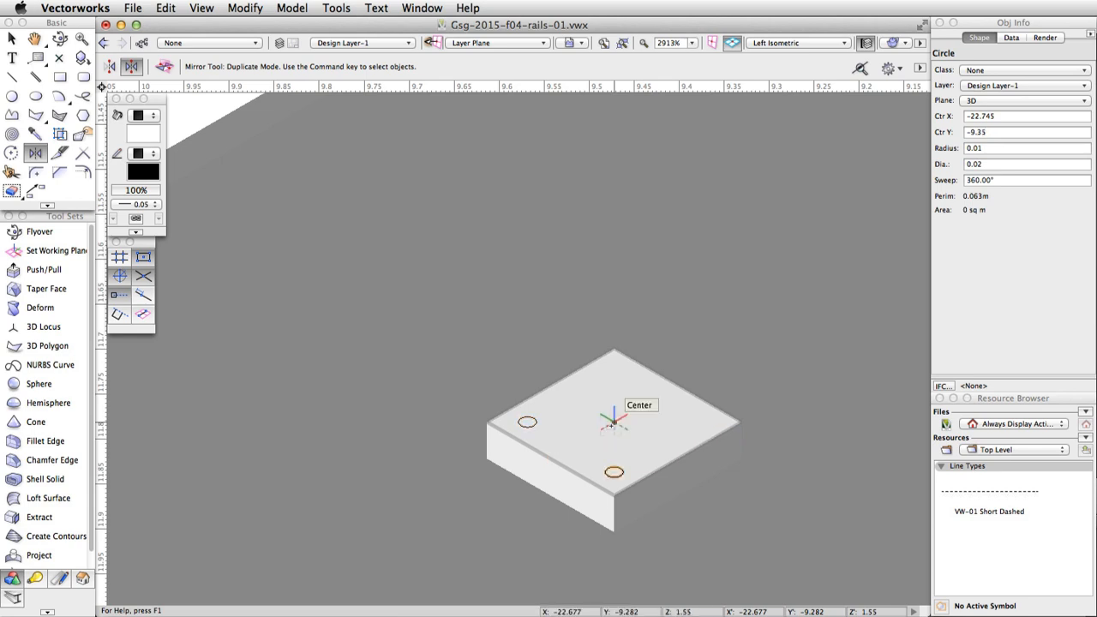
# Step: Mirror duplicates of both bolt circles across the base plate's other centerline to fill the remaining two corners
pyautogui.press('x')
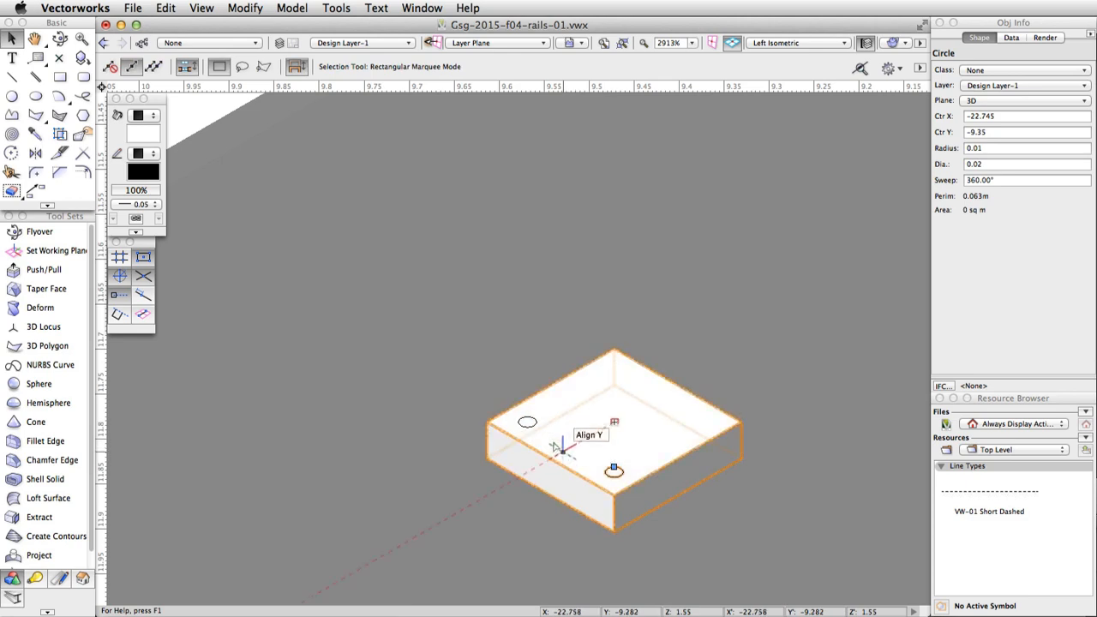
pyautogui.keyDown('shift'); pyautogui.click(529, 420); pyautogui.keyUp('shift')
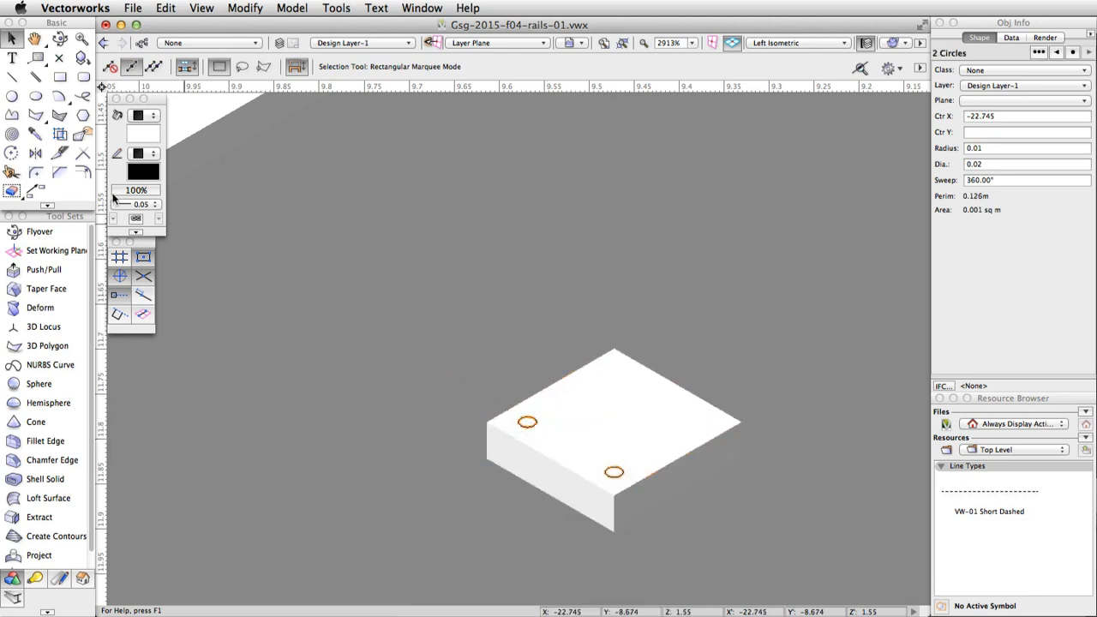
pyautogui.click(36, 152)
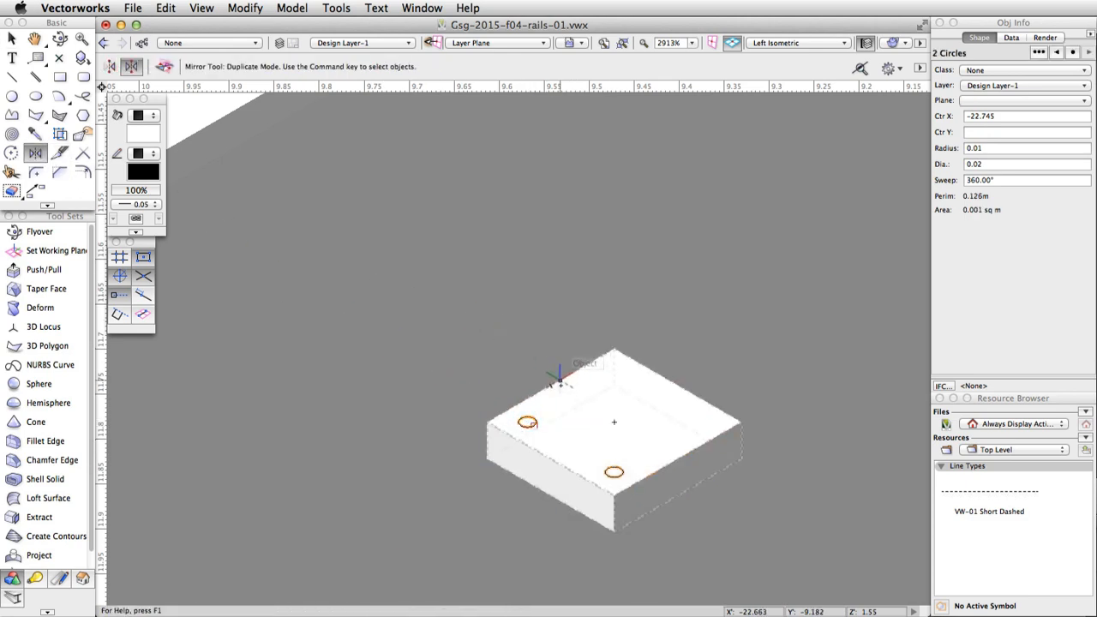
pyautogui.click(551, 385)
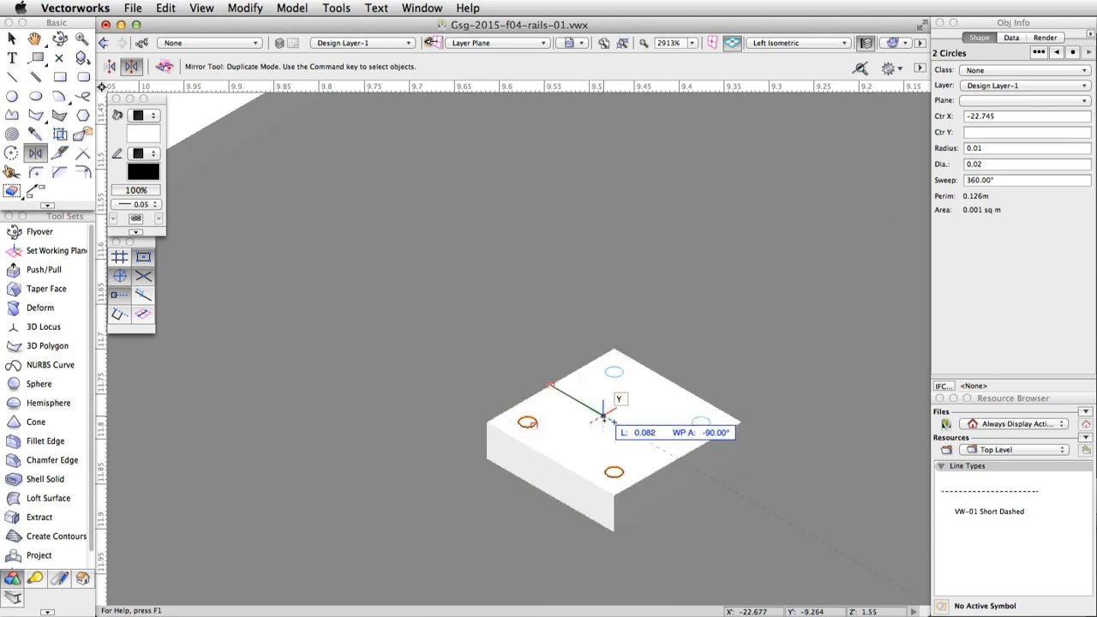
pyautogui.click(612, 422)
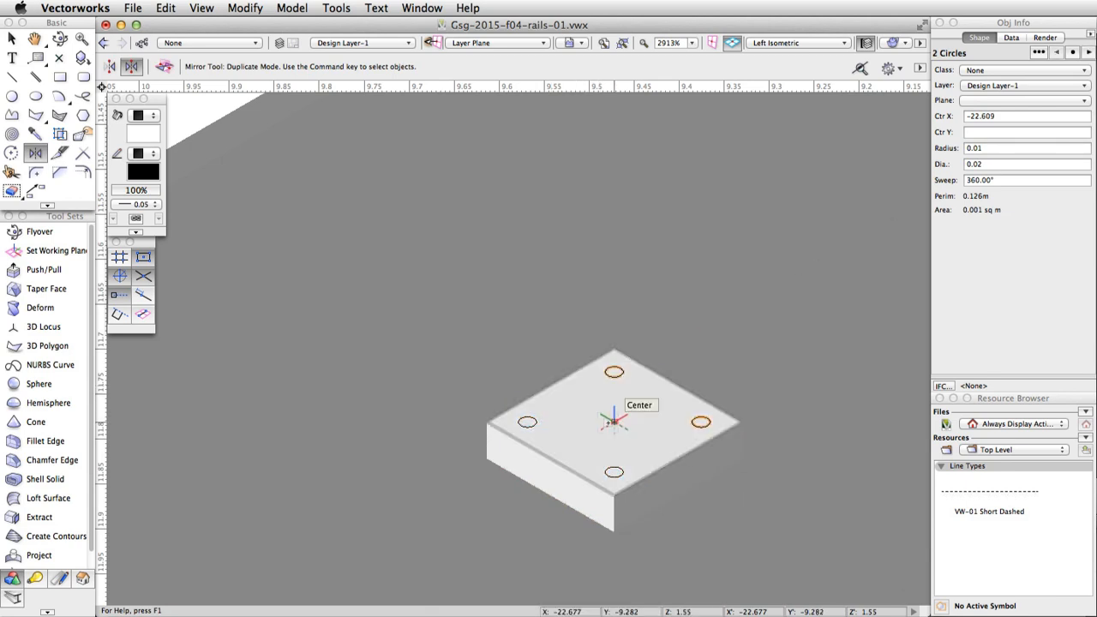
# Step: Extrude all four bolt circles together by -0.05, down through the base plate
pyautogui.press('x')
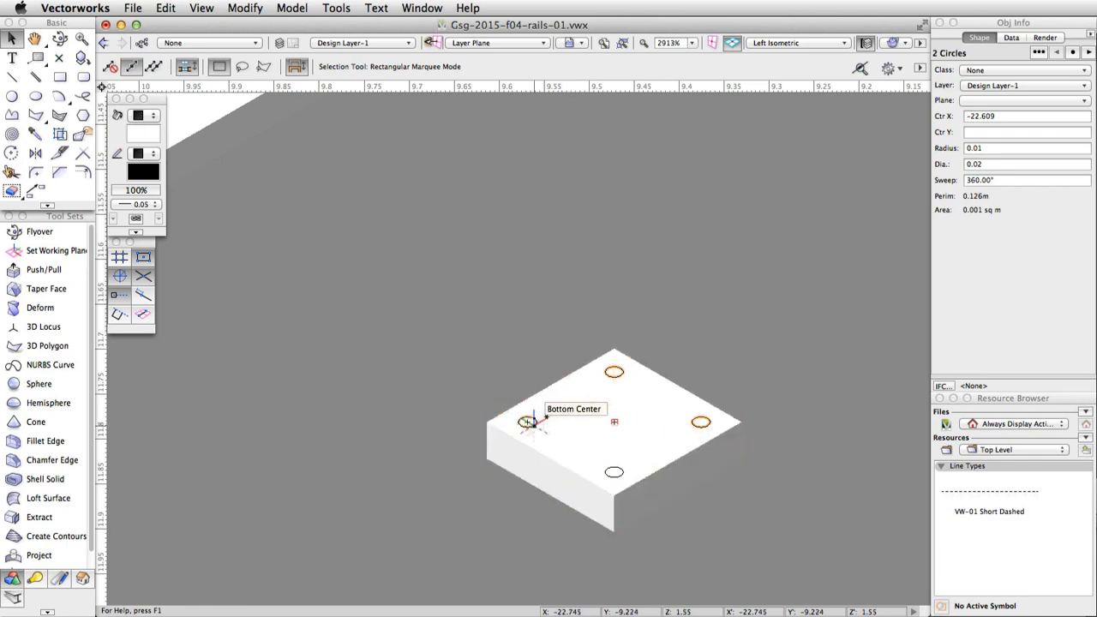
pyautogui.keyDown('shift'); pyautogui.click(527, 421); pyautogui.keyUp('shift')
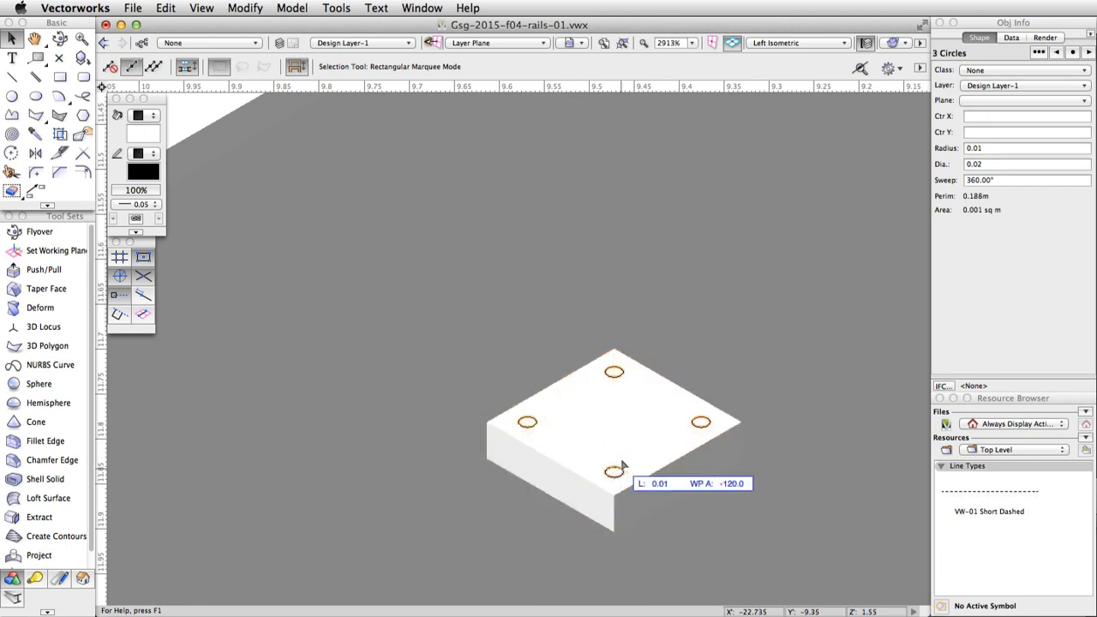
pyautogui.keyDown('shift'); pyautogui.click(614, 471); pyautogui.keyUp('shift')
pyautogui.click(300, 11)
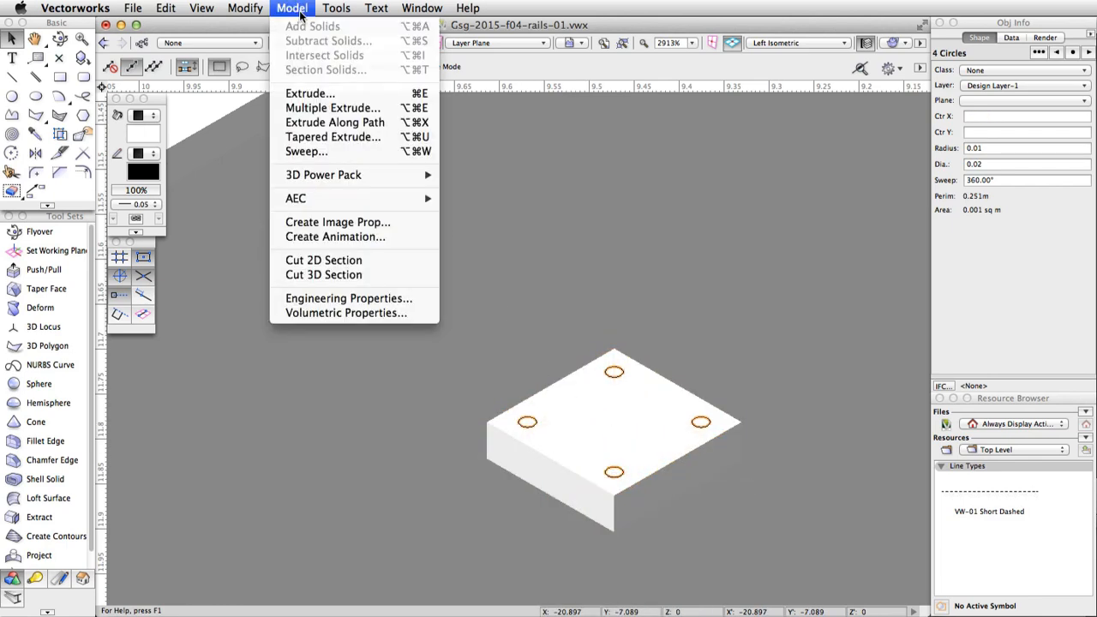
pyautogui.click(311, 93)
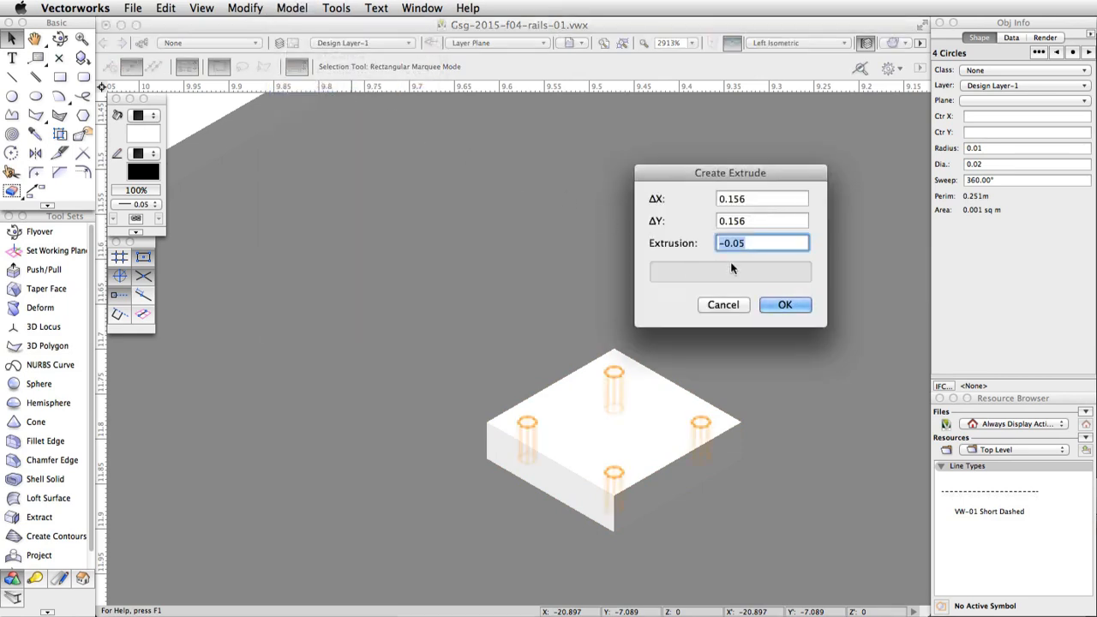
pyautogui.click(785, 306)
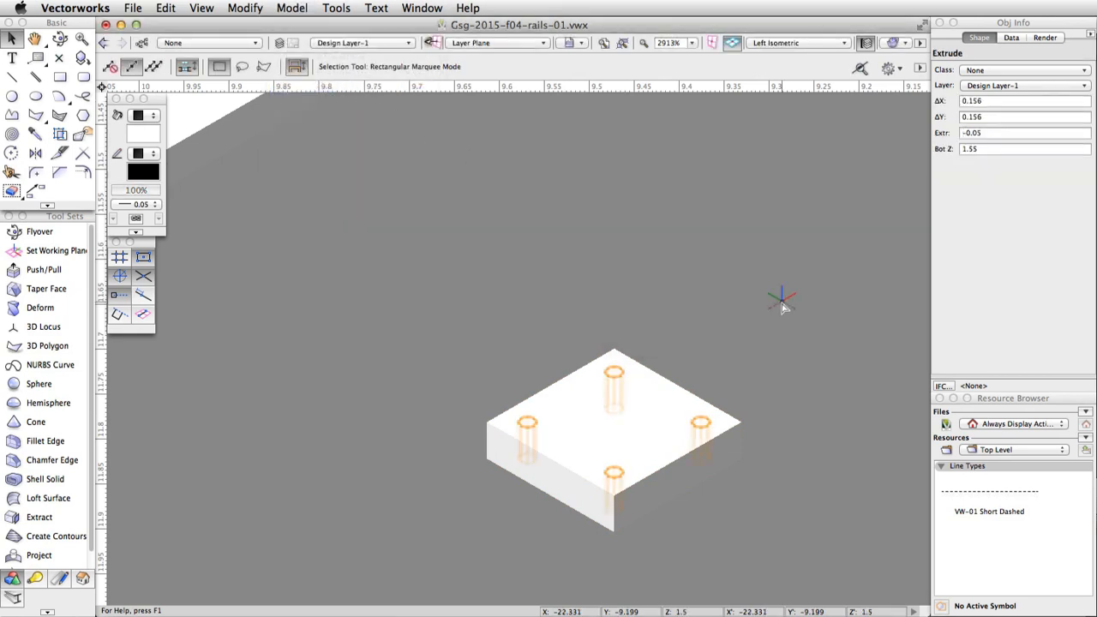
# Step: Subtract the four extruded cylinders from the base plate to cut the bolt holes
pyautogui.keyDown('shift'); pyautogui.click(617, 417); pyautogui.keyUp('shift')
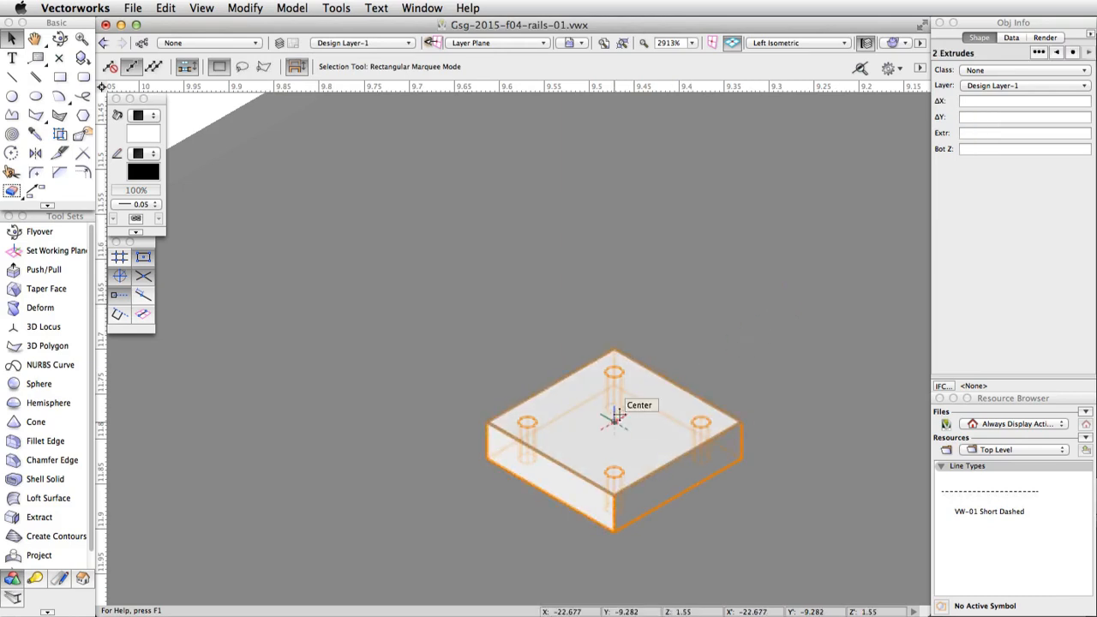
pyautogui.click(305, 8)
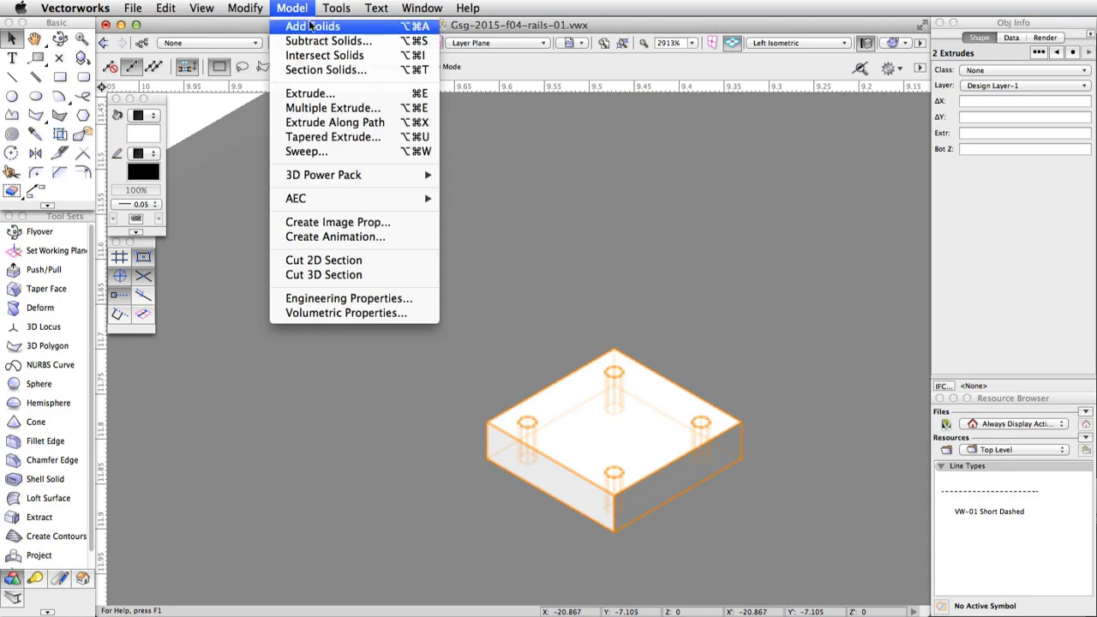
pyautogui.click(321, 42)
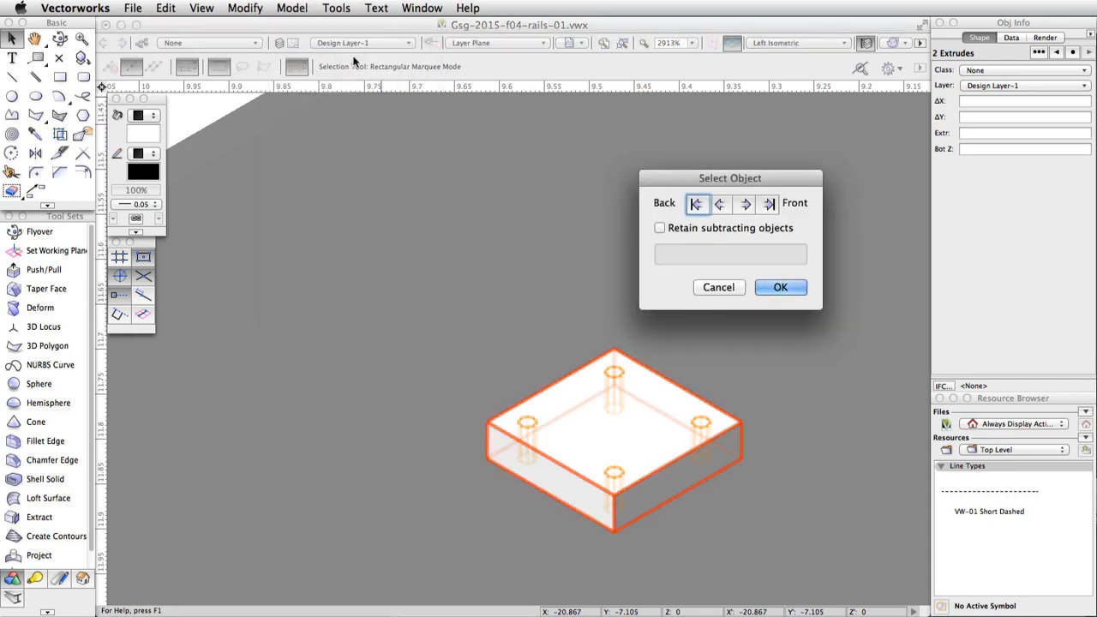
pyautogui.click(698, 205)
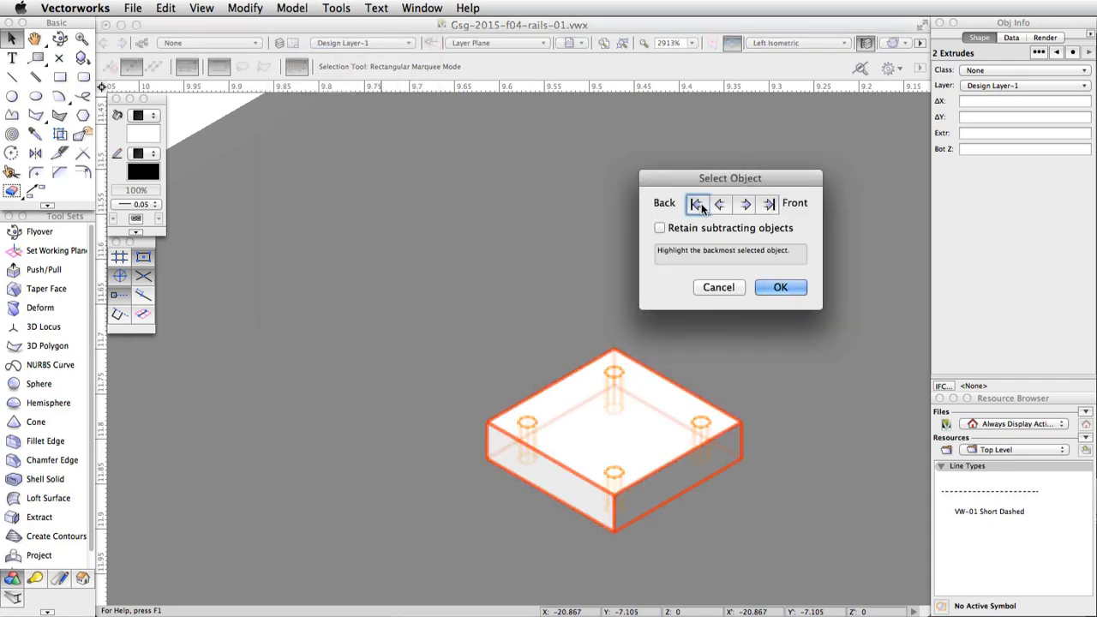
pyautogui.click(779, 286)
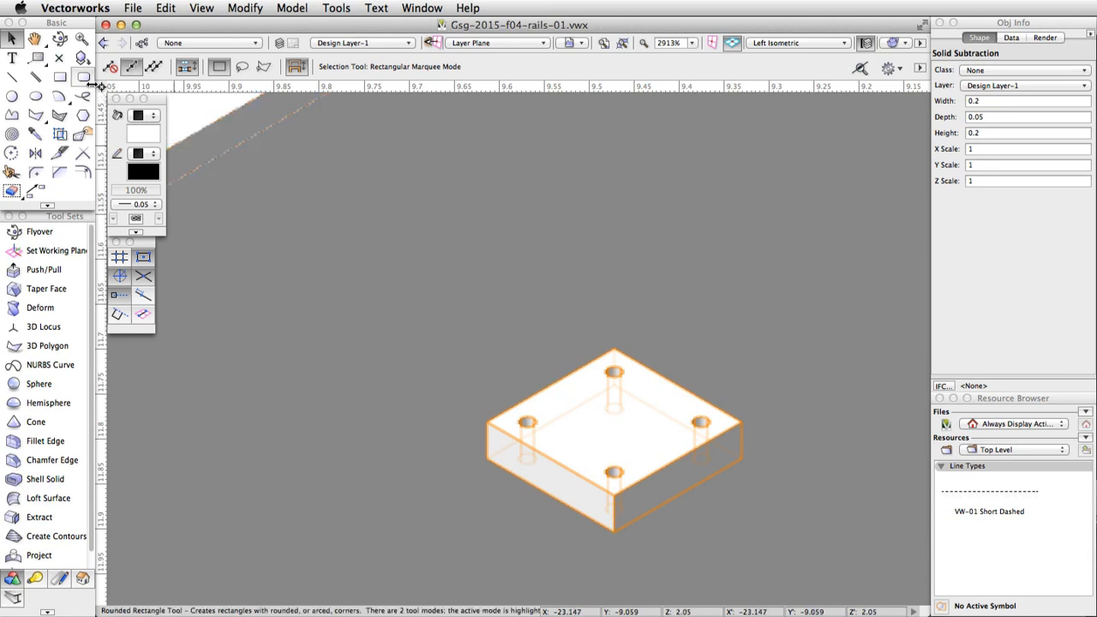
# Step: Draw a square from the center of the base plate's top face, with ΔX and ΔY of 0.05 to its corner
pyautogui.click(63, 77)
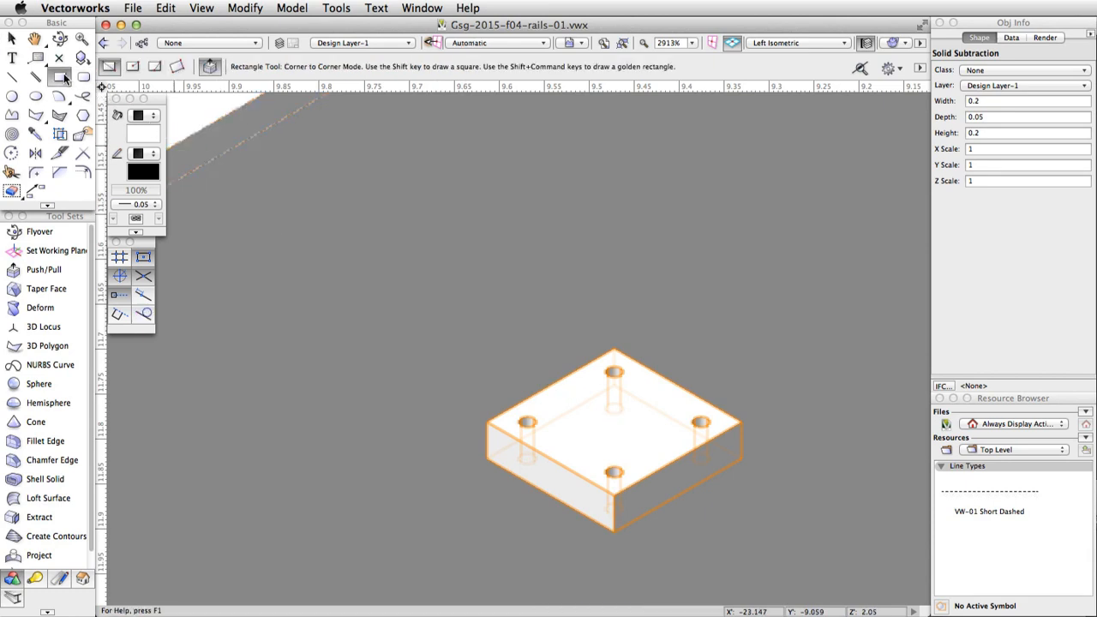
pyautogui.click(133, 67)
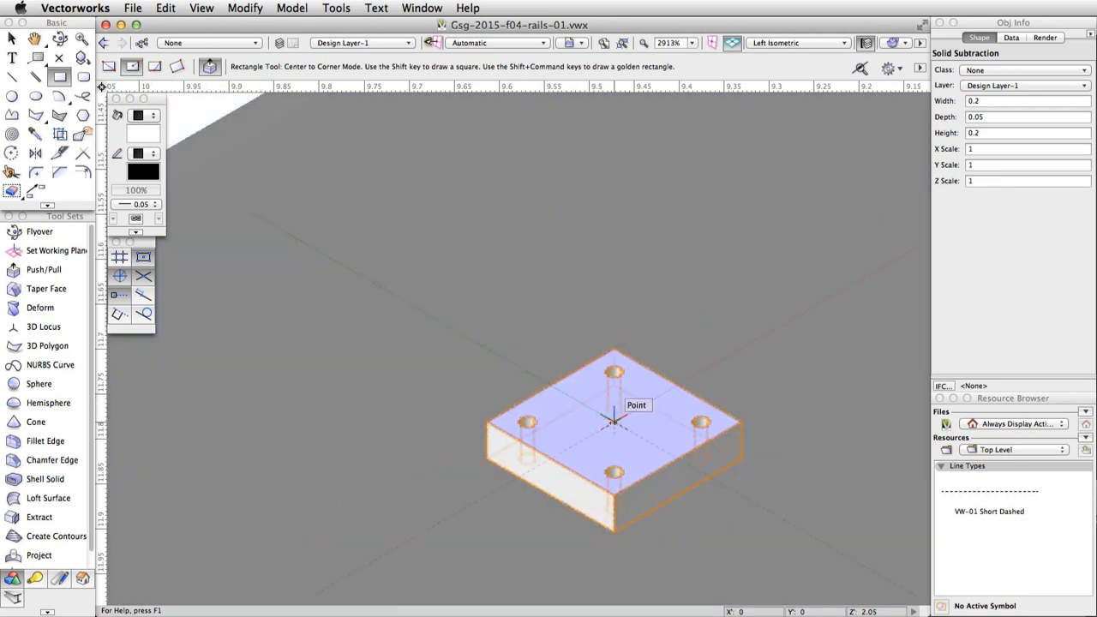
pyautogui.click(613, 419)
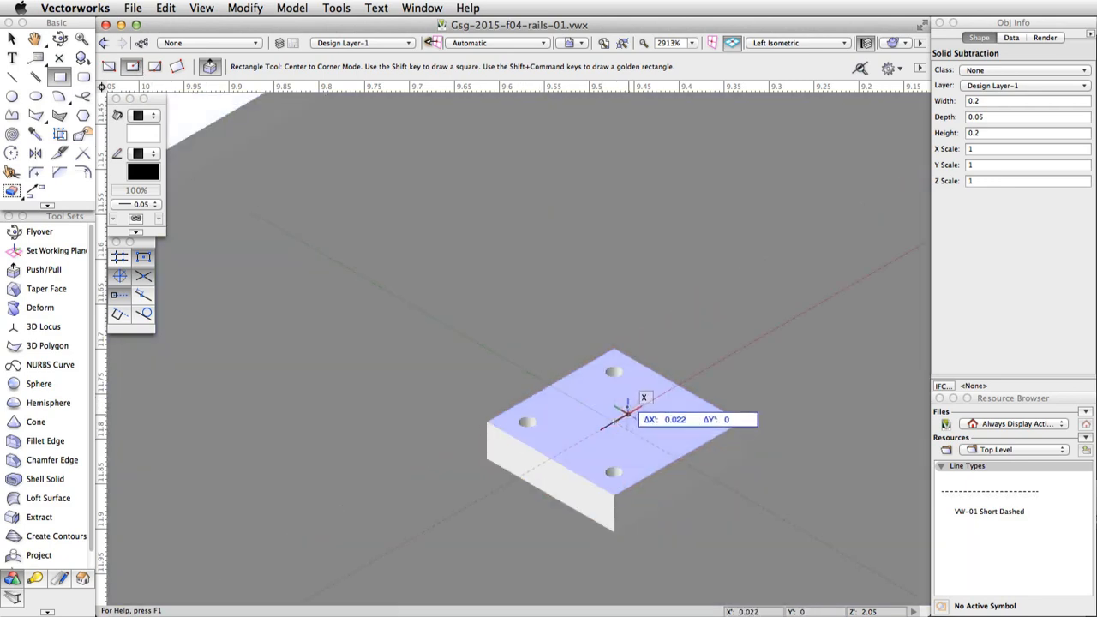
pyautogui.press('Tab')
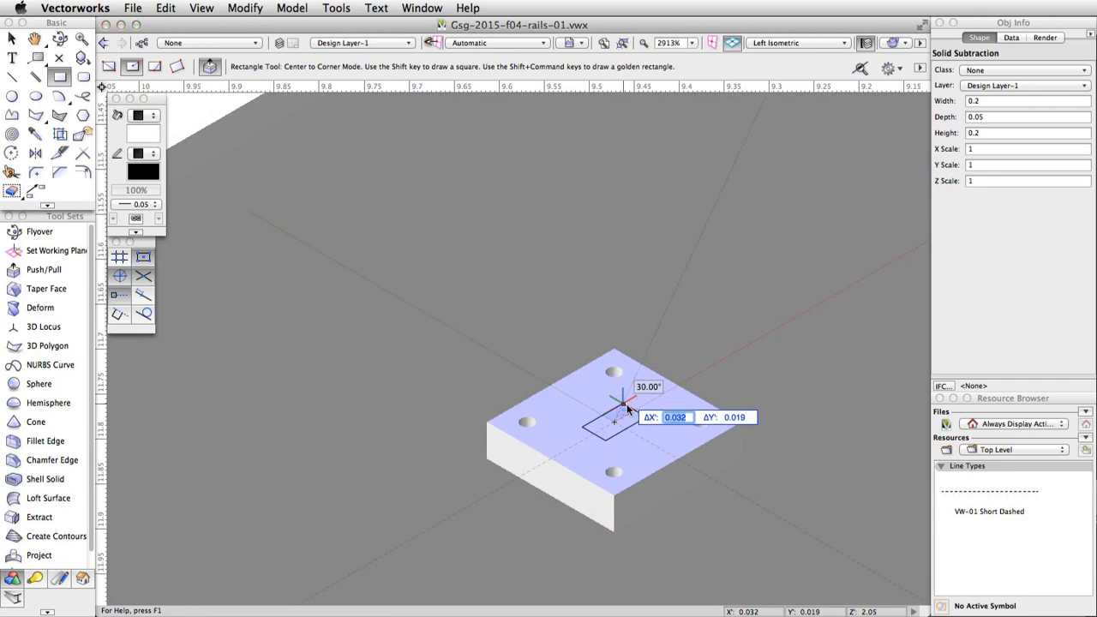
pyautogui.write('0.05')
pyautogui.press('Tab')
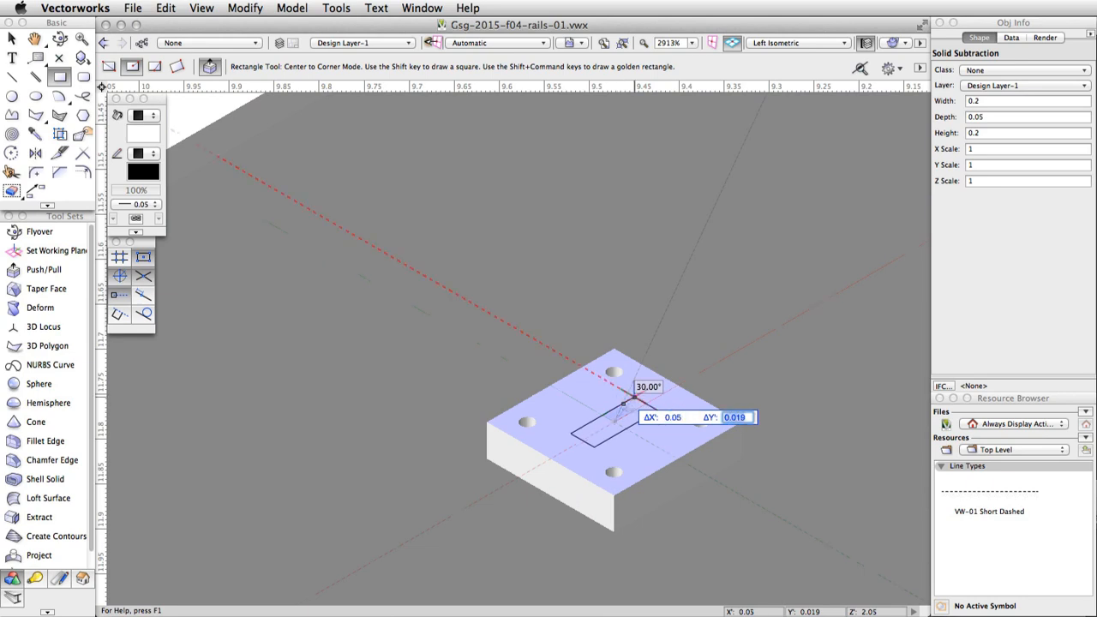
pyautogui.write('0.05')
pyautogui.press('Tab')
pyautogui.press('Return')
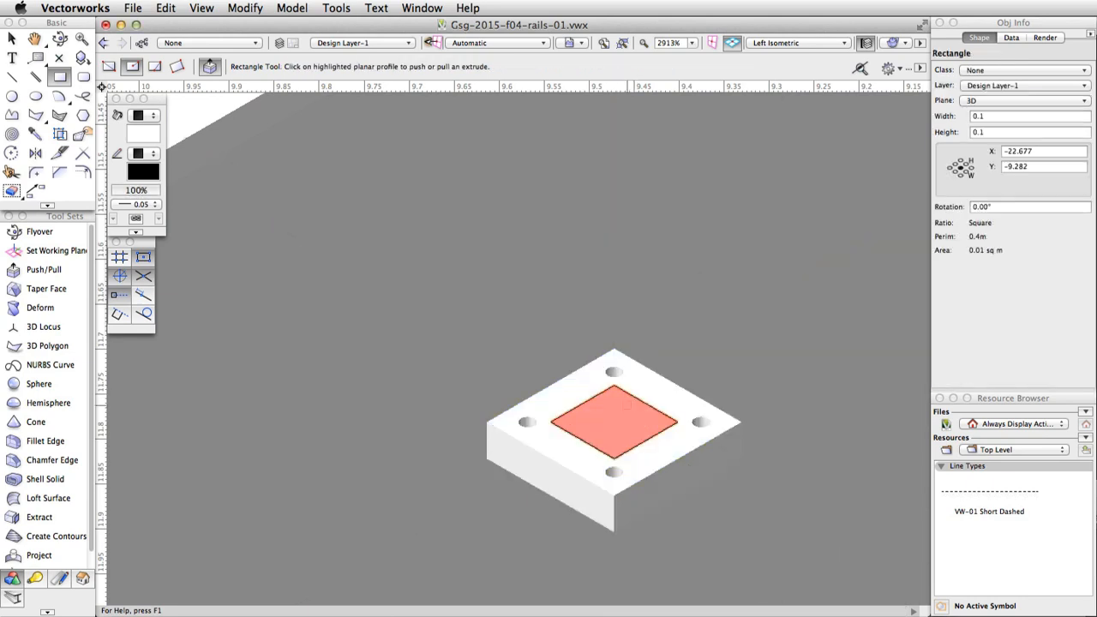
# Step: Extrude the square on the base plate upward by 0.45 to form the post
pyautogui.click(610, 422)
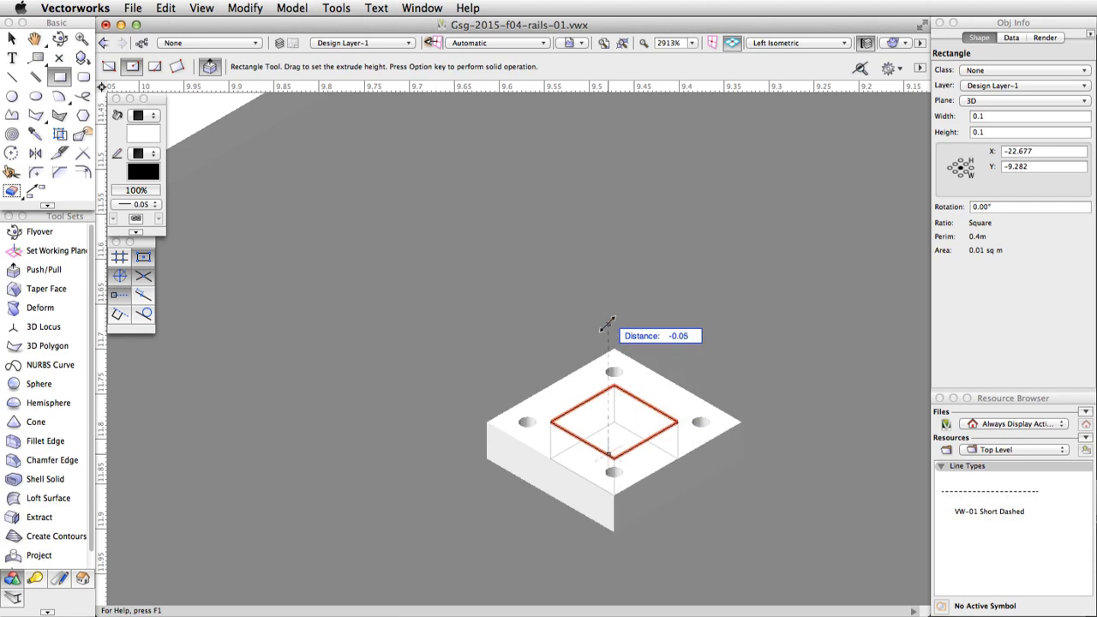
pyautogui.press('Tab')
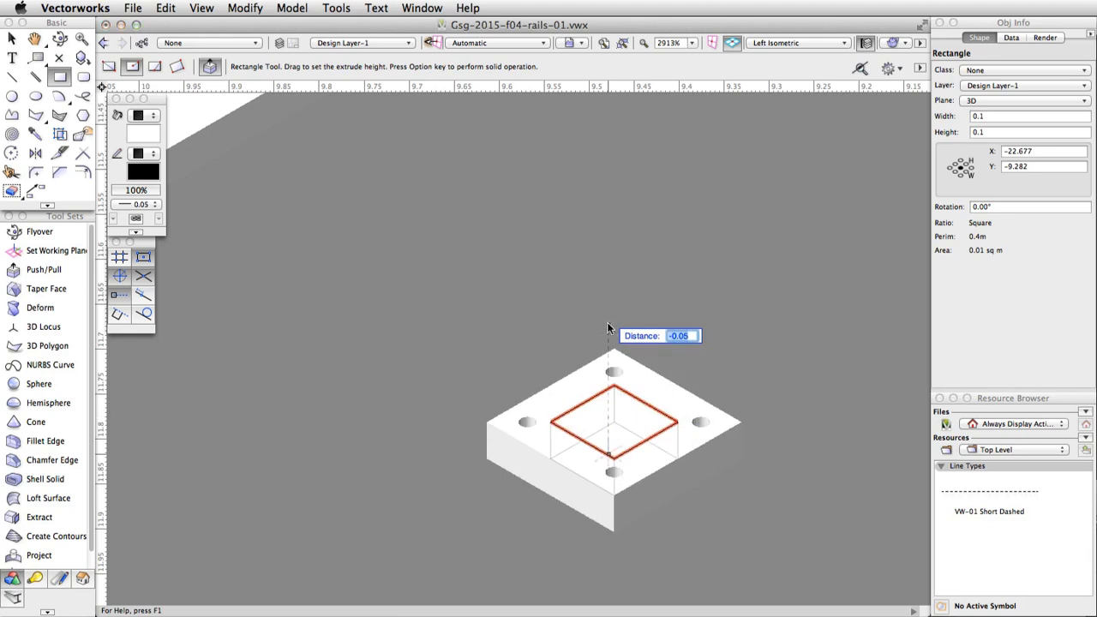
pyautogui.write('0.45')
pyautogui.press('Return')
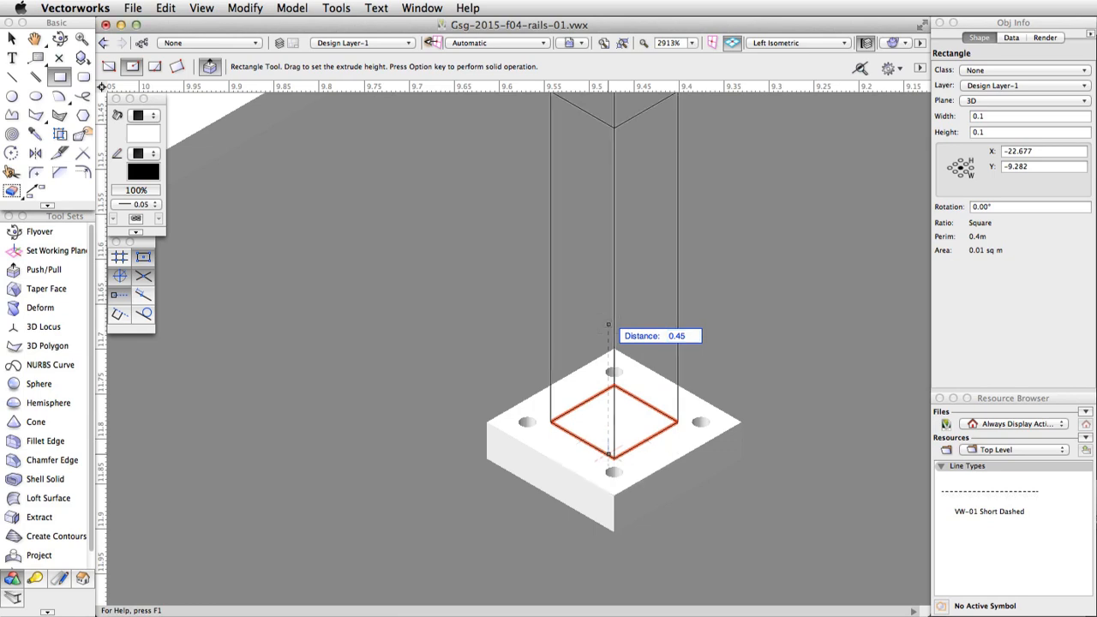
pyautogui.click(583, 274)
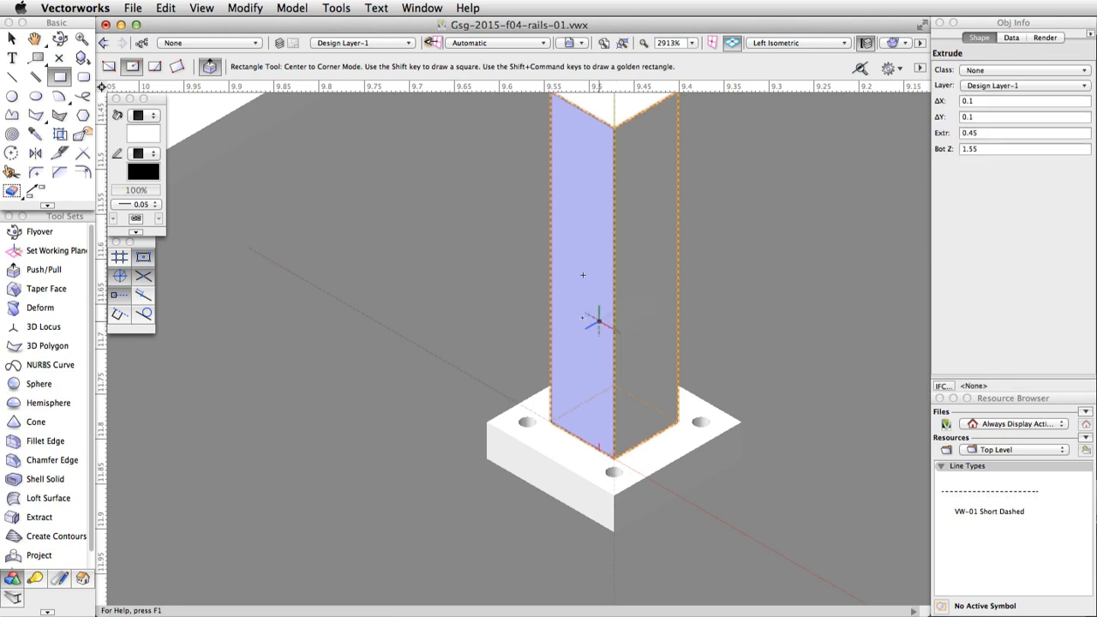
# Step: Combine the post and the drilled base plate into one solid with Add Solids
pyautogui.scroll(-4, 557, 304)
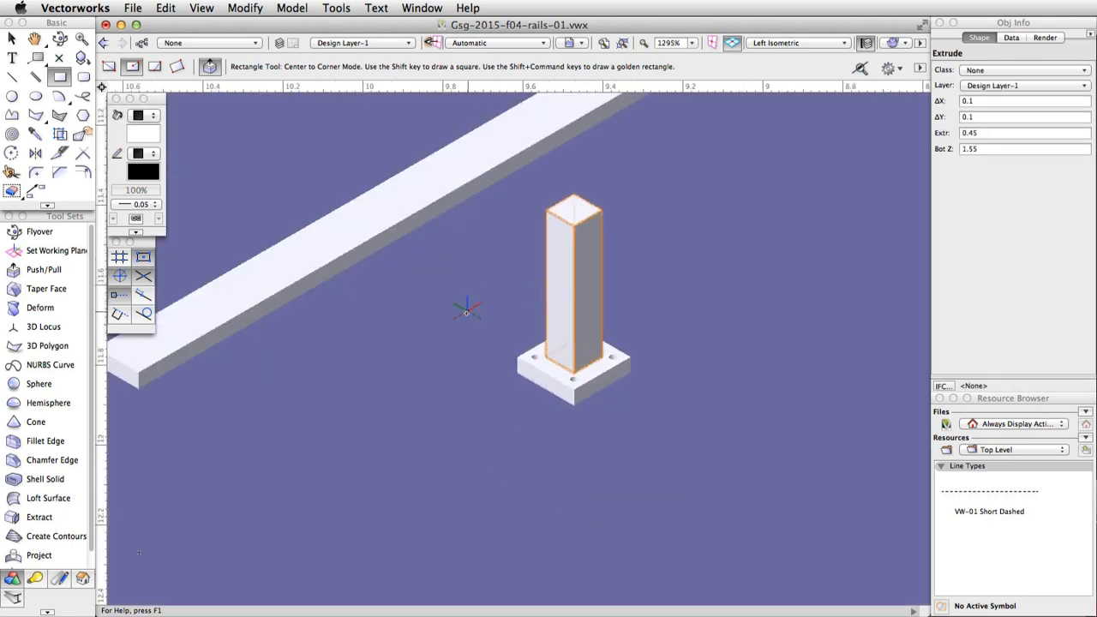
pyautogui.press('x')
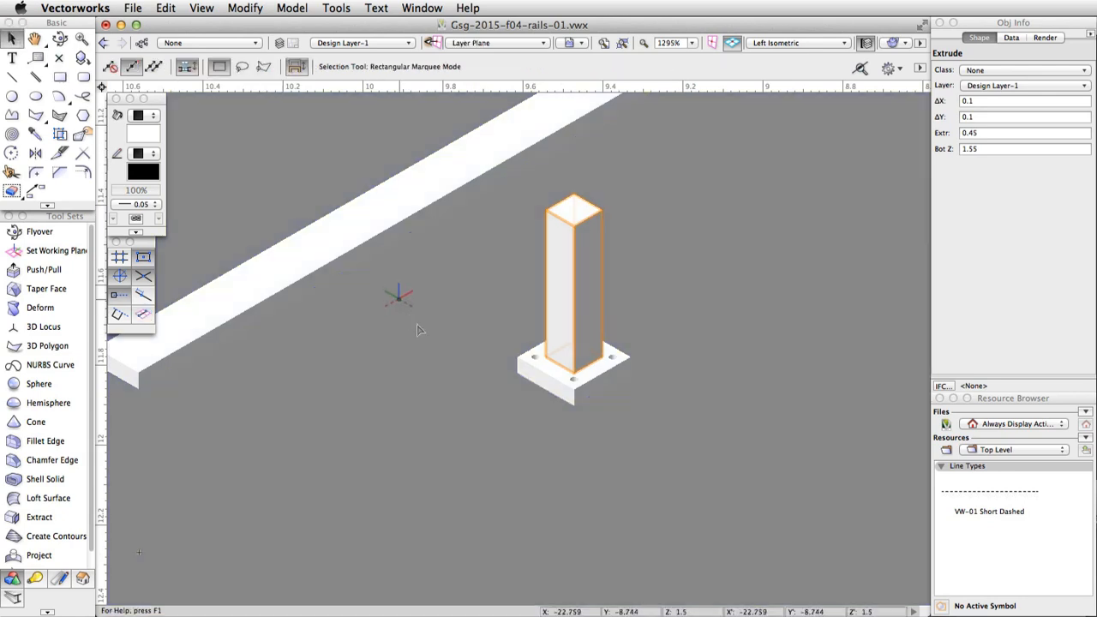
pyautogui.click(545, 386)
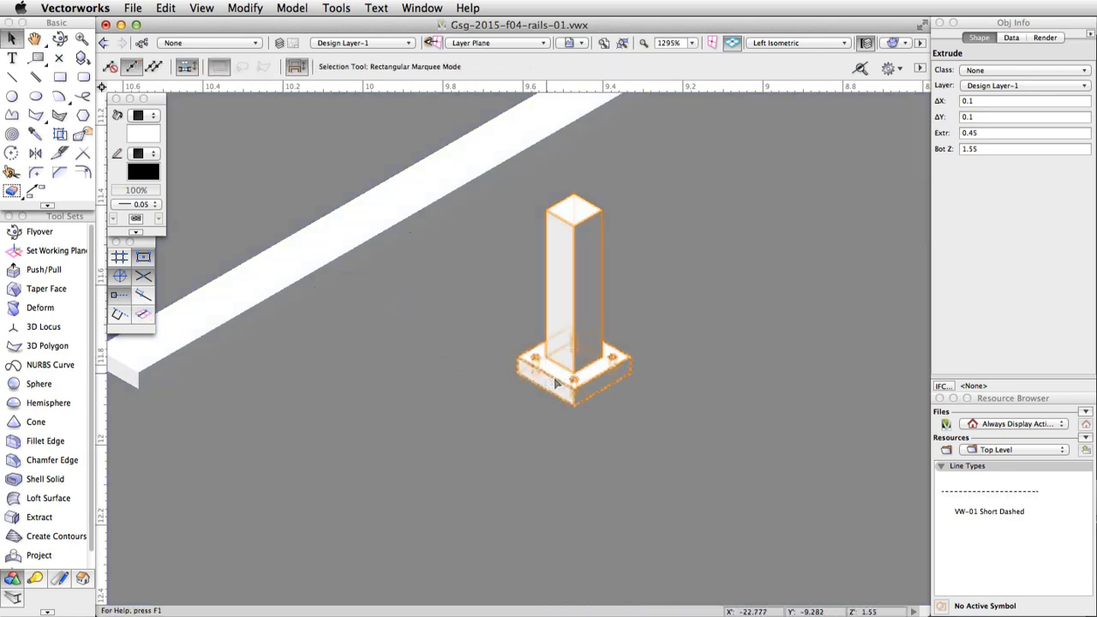
pyautogui.keyDown('shift'); pyautogui.click(548, 382); pyautogui.keyUp('shift')
pyautogui.click(292, 8)
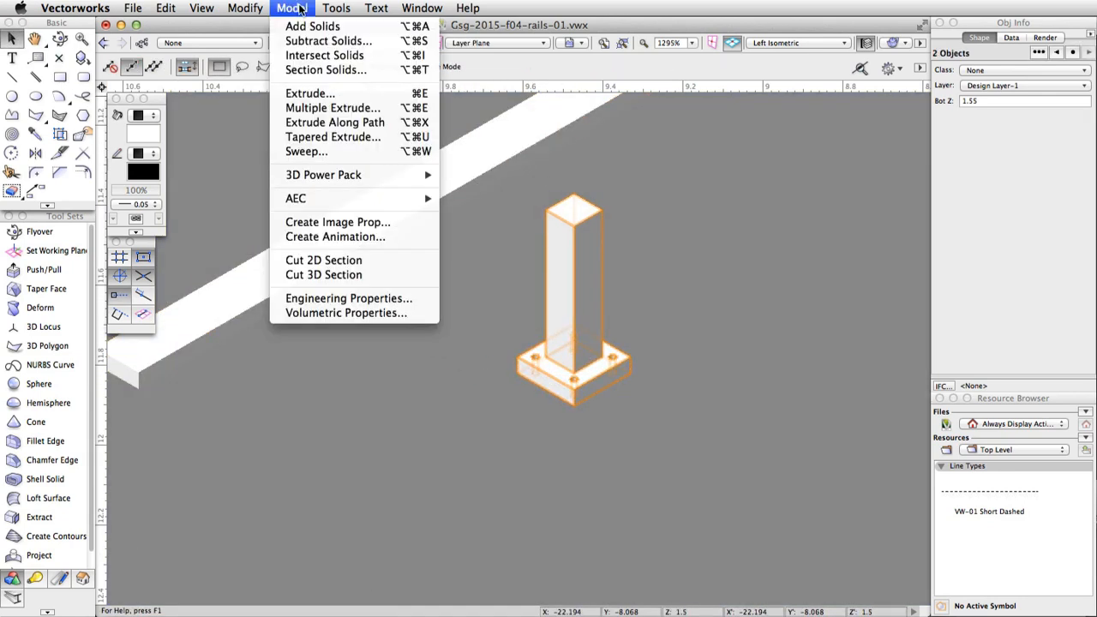
pyautogui.click(349, 29)
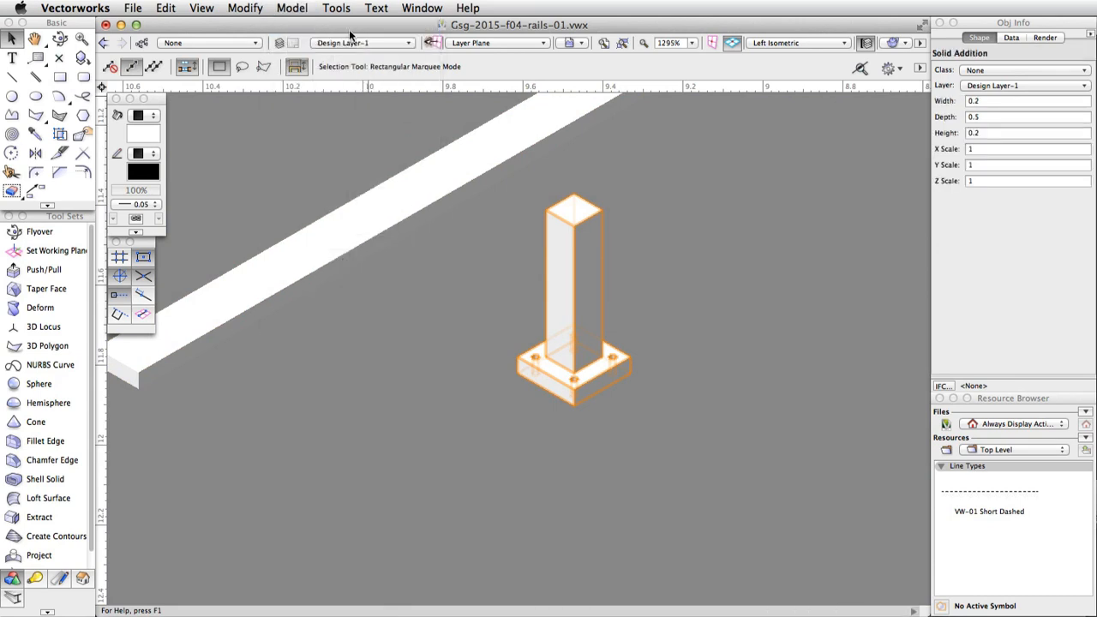
# Step: In Top/Plan view, move the post onto the bar's centerline, 0.5 in from the midpoint of the bar's left end
pyautogui.press('F5')
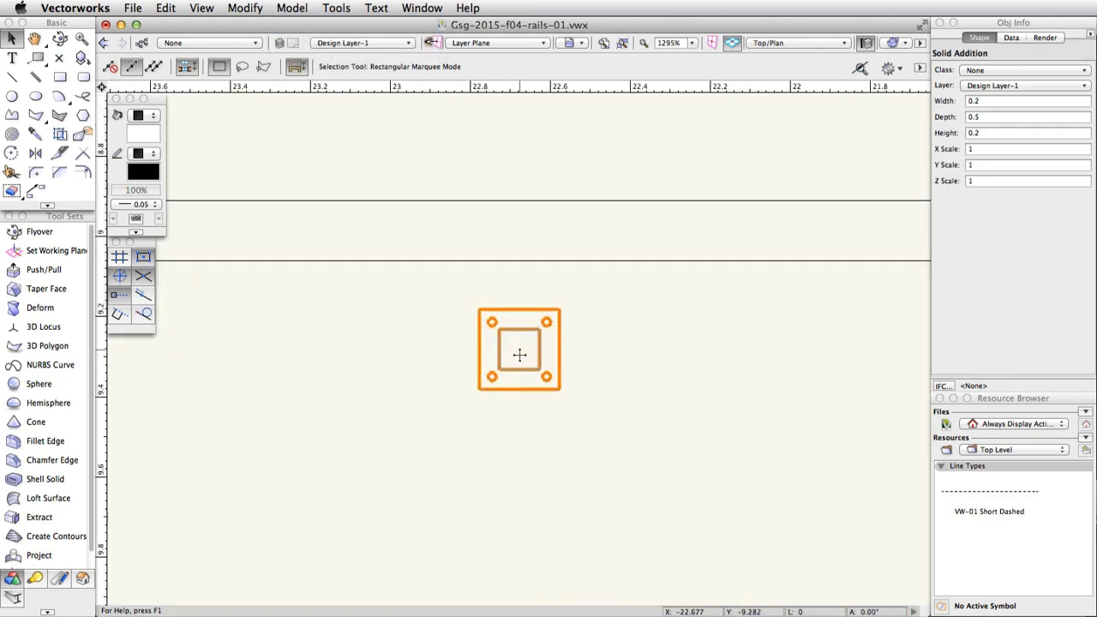
pyautogui.scroll(-3, 522, 375)
pyautogui.moveTo(518, 347); pyautogui.dragTo(366, 336)
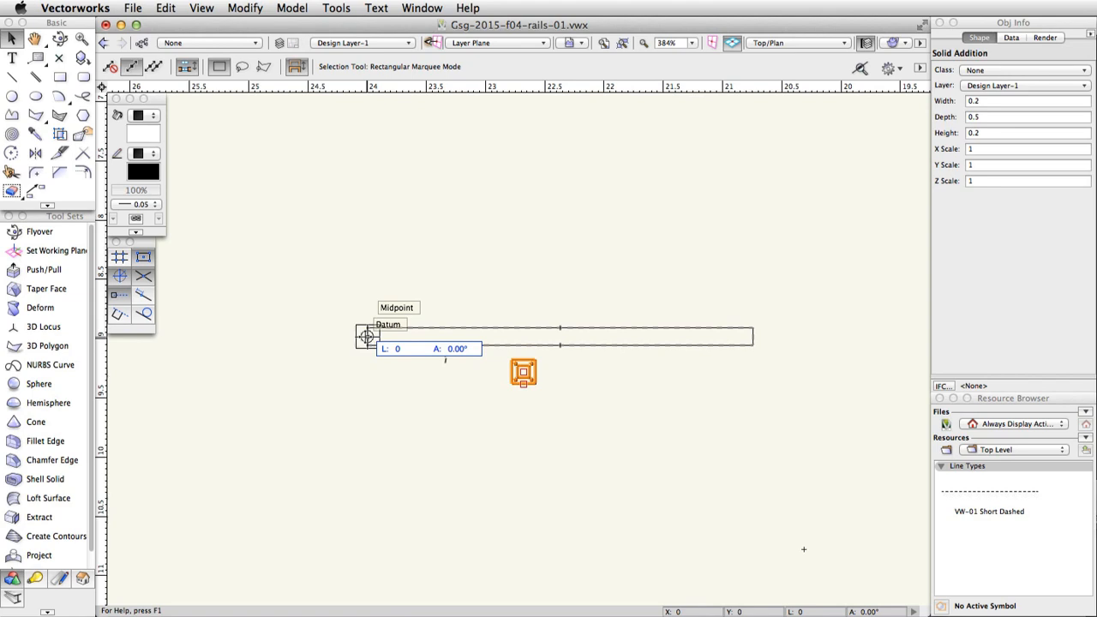
pyautogui.press('Tab')
pyautogui.write('0.5')
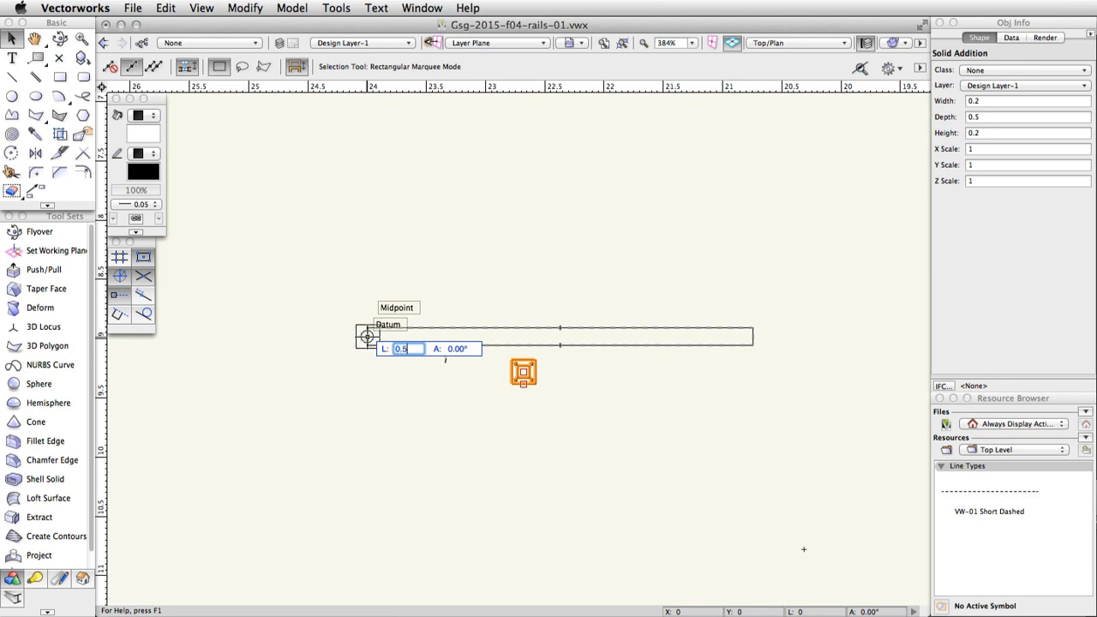
pyautogui.press('Return')
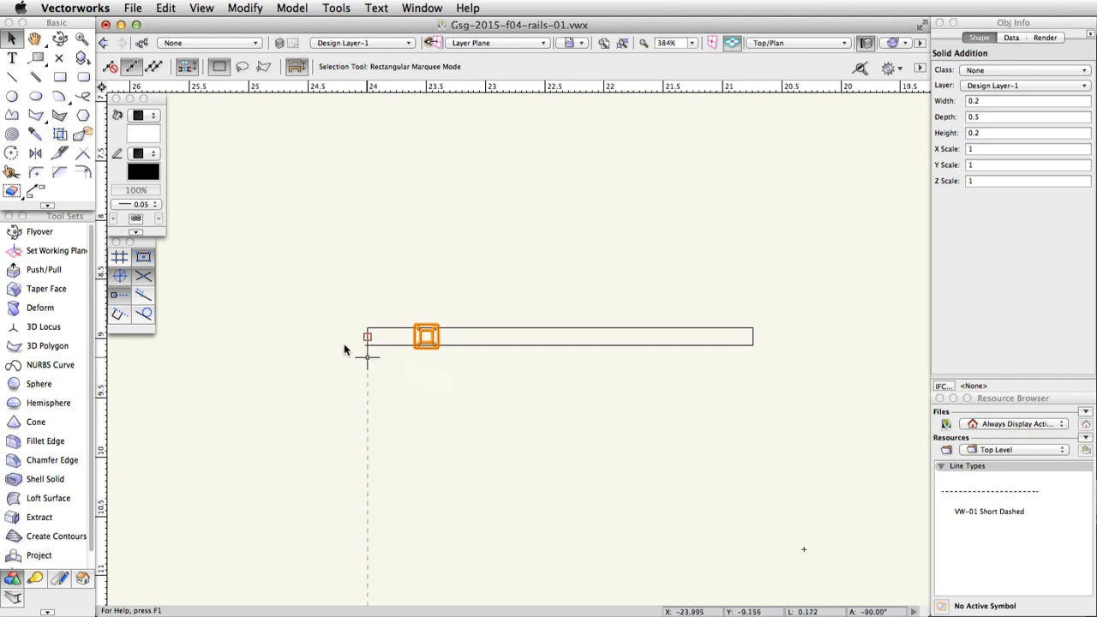
# Step: Mirror a duplicate of the post across a vertical axis through the center of the bar
pyautogui.click(34, 157)
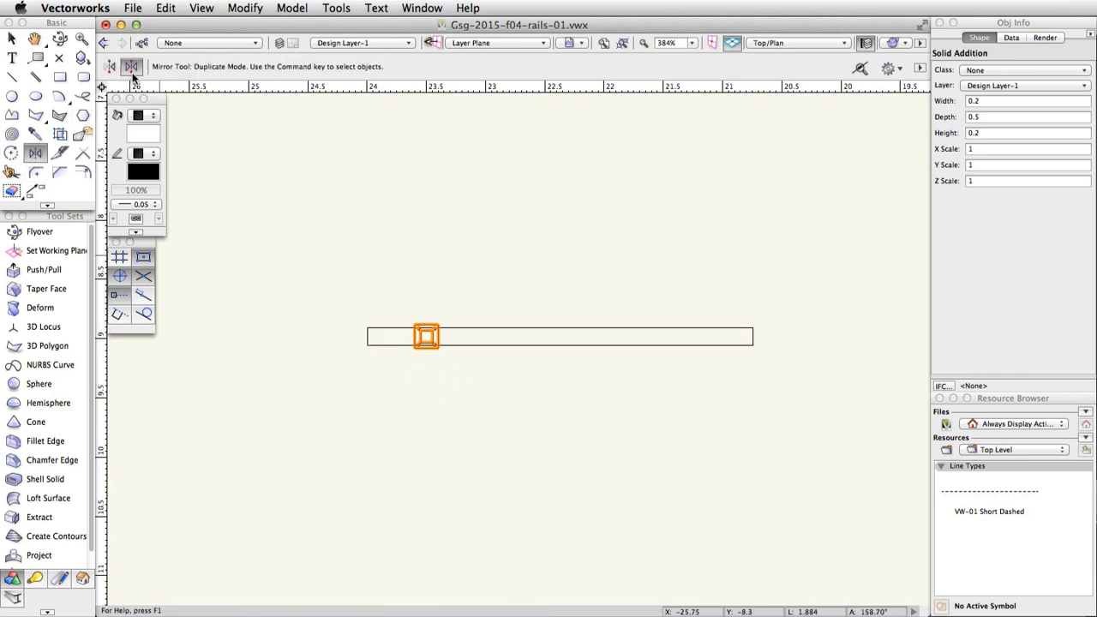
pyautogui.click(561, 337)
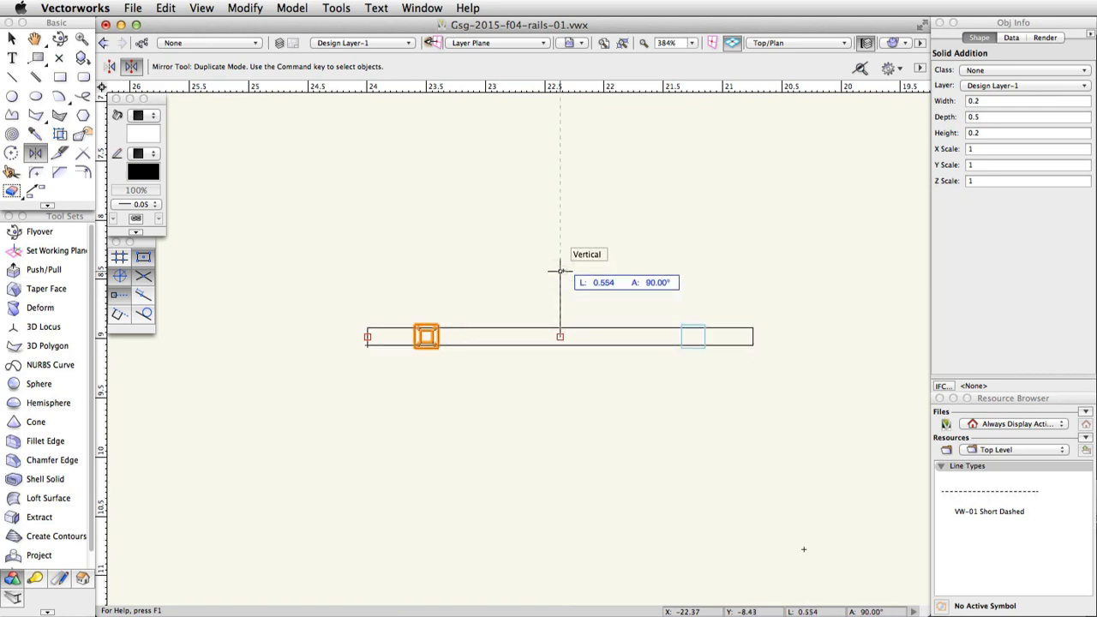
pyautogui.click(560, 271)
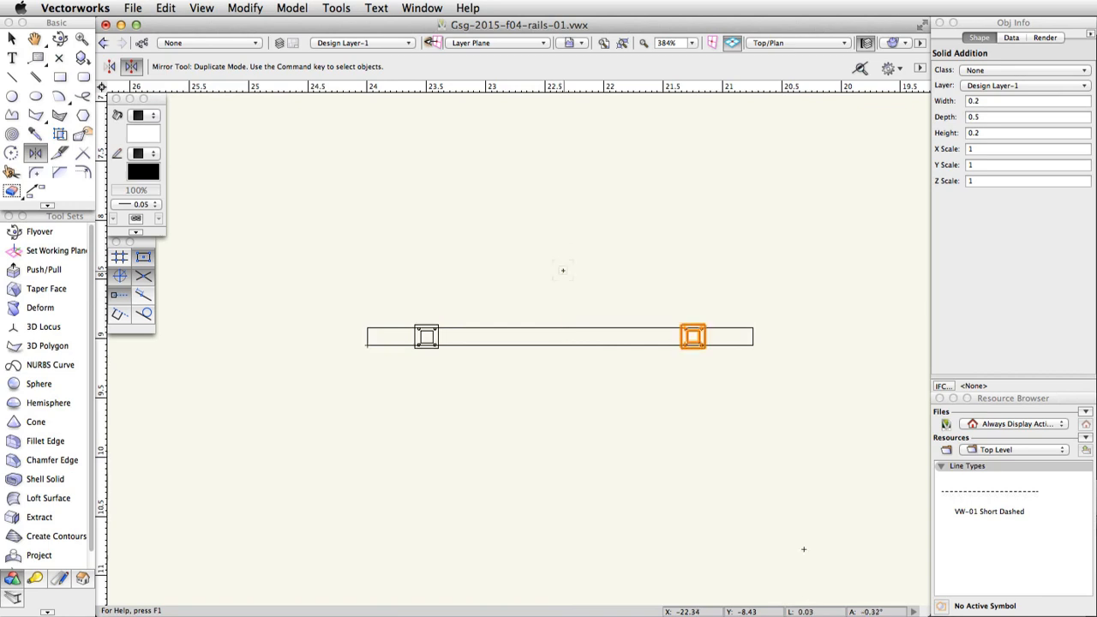
# Step: Copy the mirrored post to the center of the bar as a middle support
pyautogui.press('x')
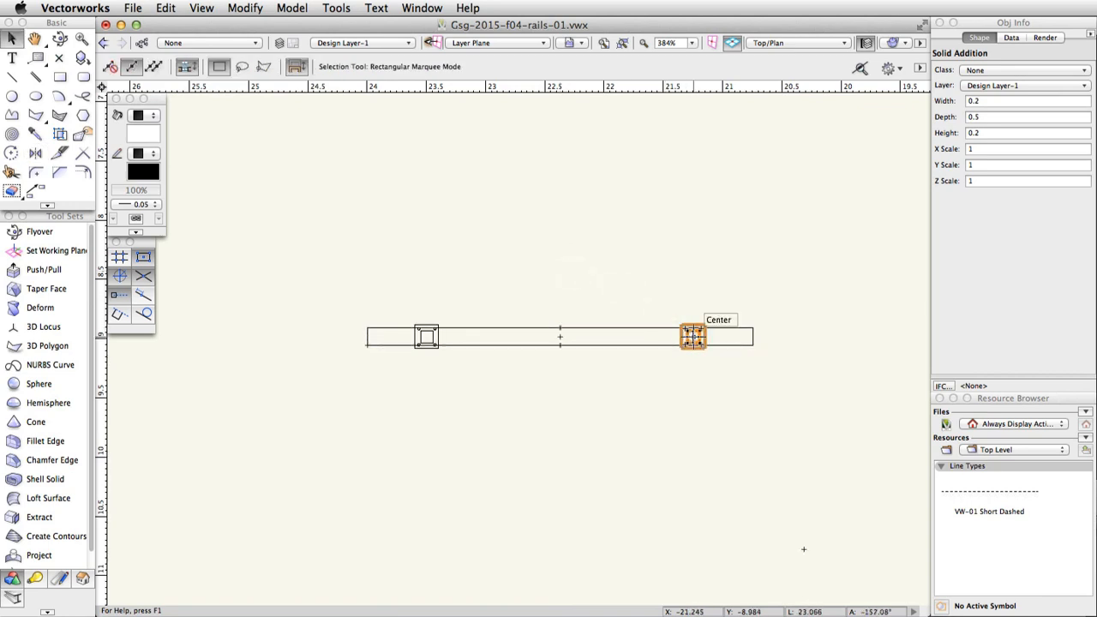
pyautogui.moveTo(693, 337); pyautogui.dragTo(572, 323)
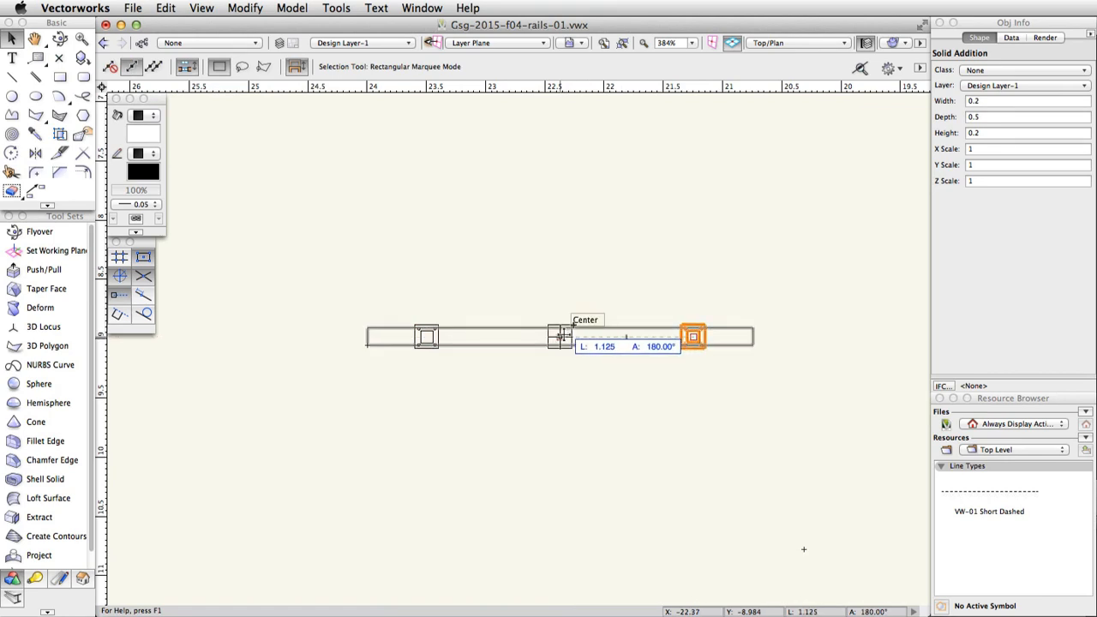
pyautogui.moveTo(573, 323); pyautogui.dragTo(569, 328)
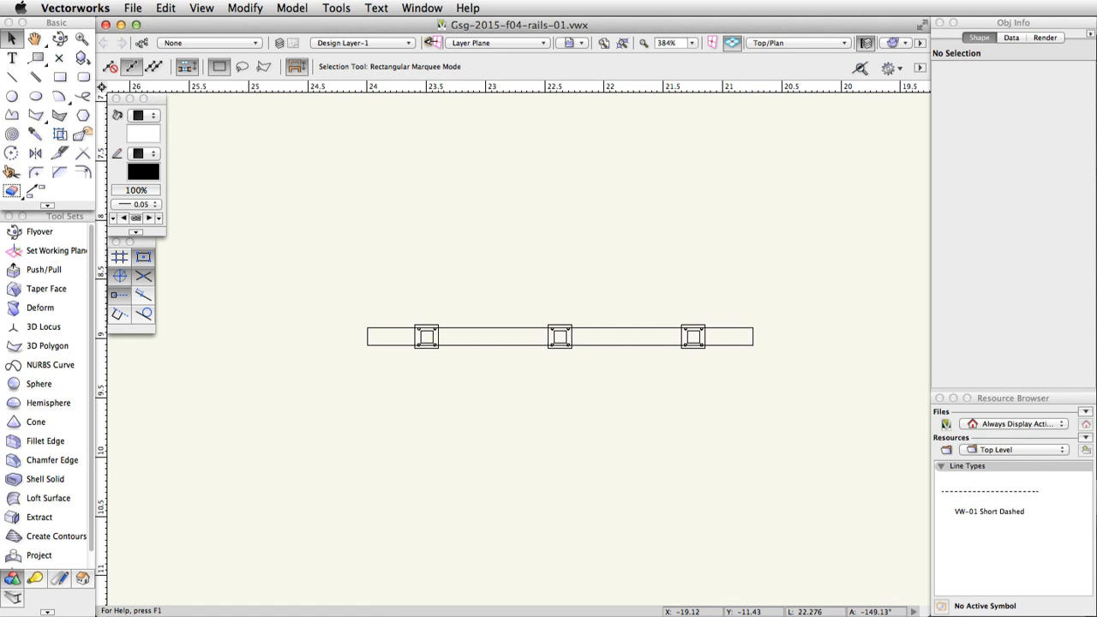
# Step: Set the fill color of the extruded bar to black
pyautogui.click(487, 347)
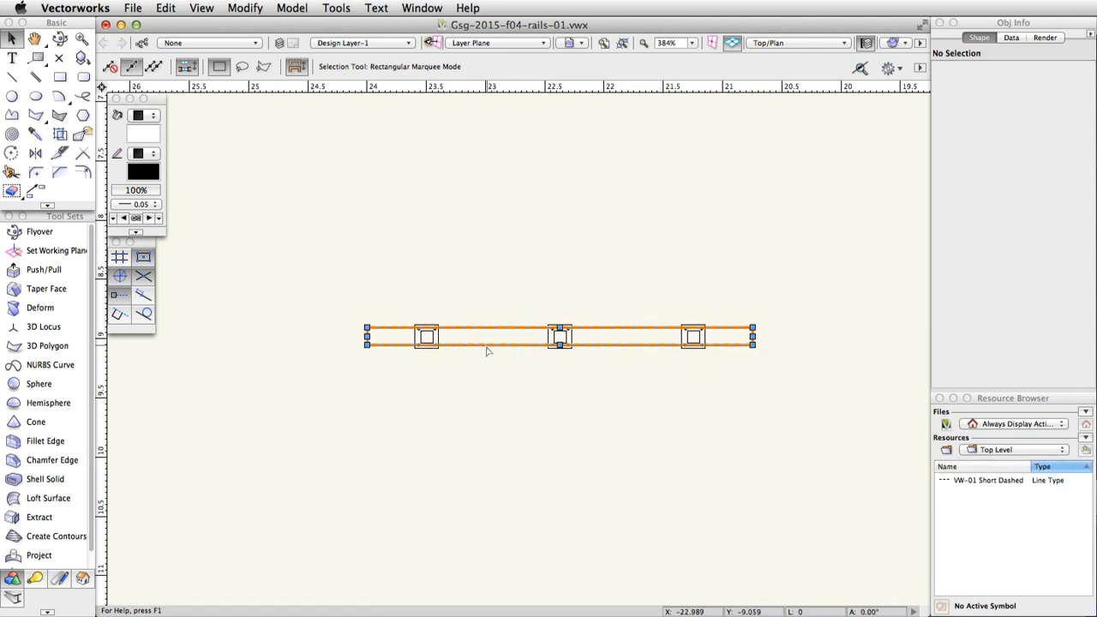
pyautogui.click(153, 139)
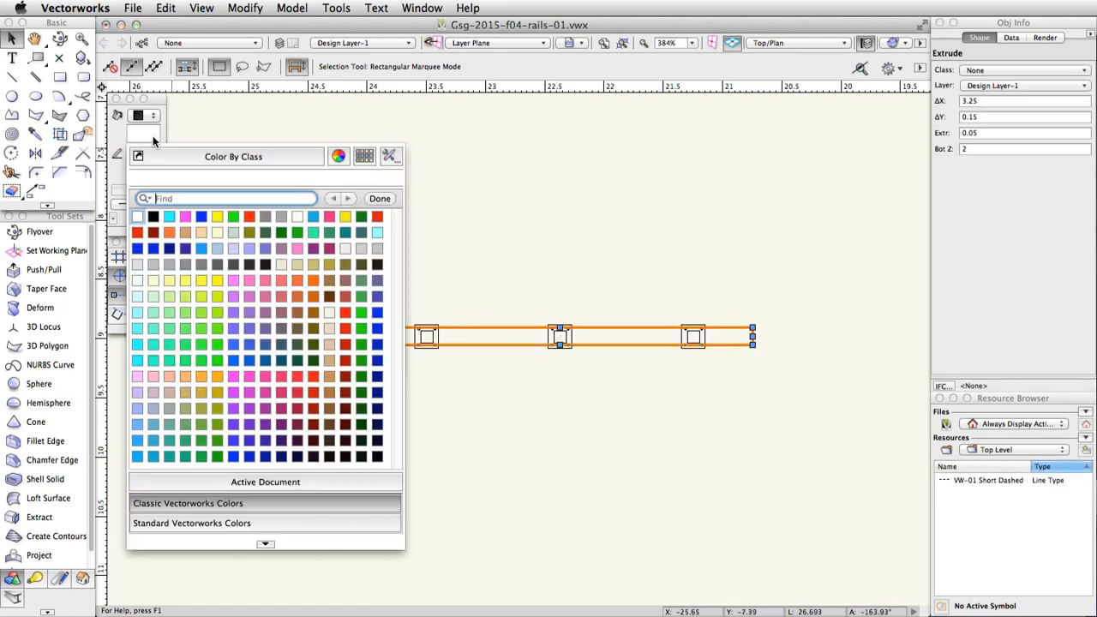
pyautogui.click(154, 216)
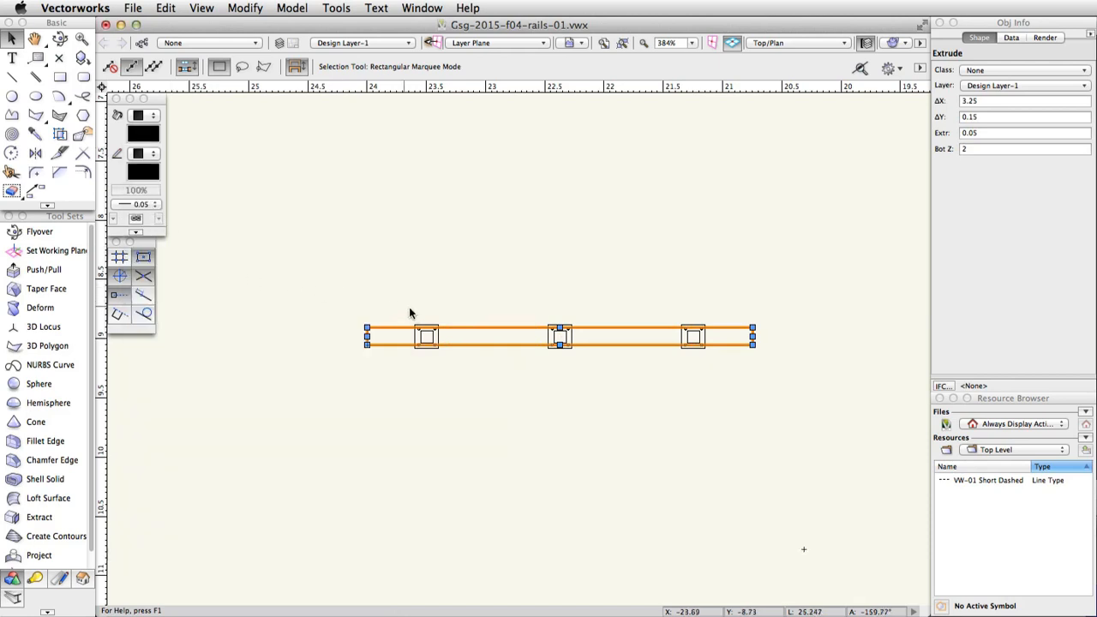
# Step: Create a symbol named Long Rail from the bar and its three posts, with its insertion point at the midpoint of the middle base plate's lower edge
pyautogui.keyDown('shift'); pyautogui.click(427, 336); pyautogui.keyUp('shift')
pyautogui.keyDown('shift'); pyautogui.click(560, 336); pyautogui.keyUp('shift')
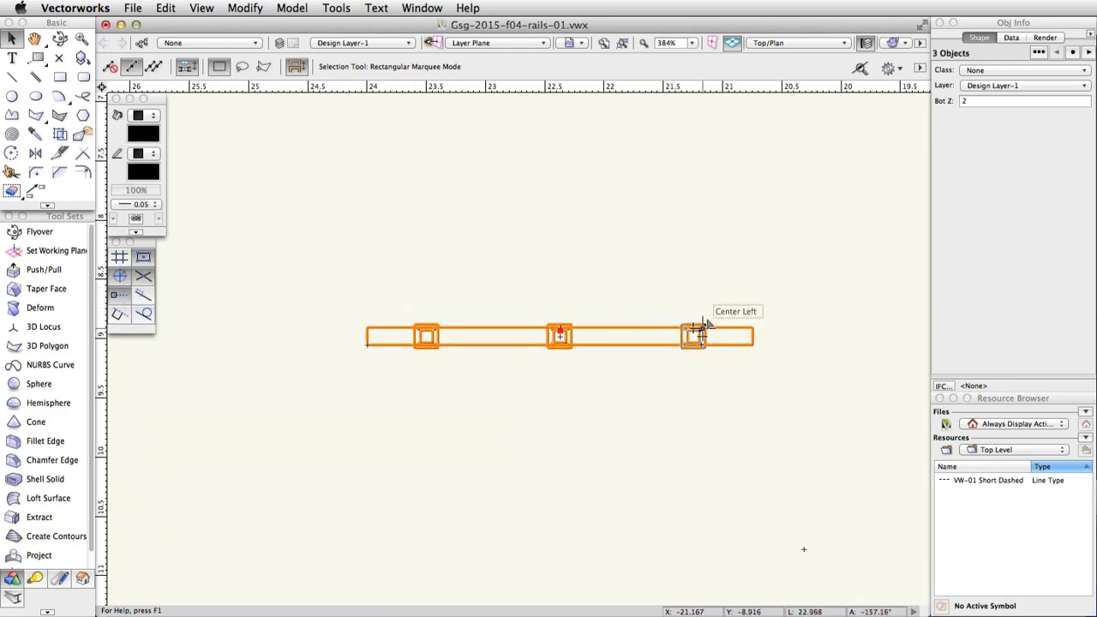
pyautogui.keyDown('shift'); pyautogui.click(695, 335); pyautogui.keyUp('shift')
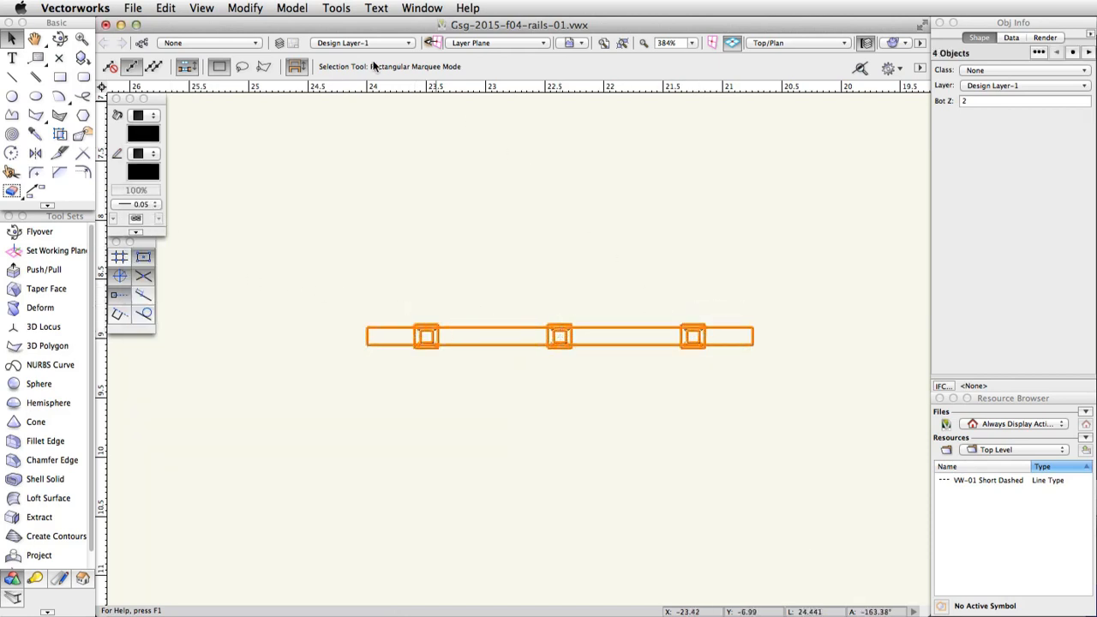
pyautogui.click(259, 10)
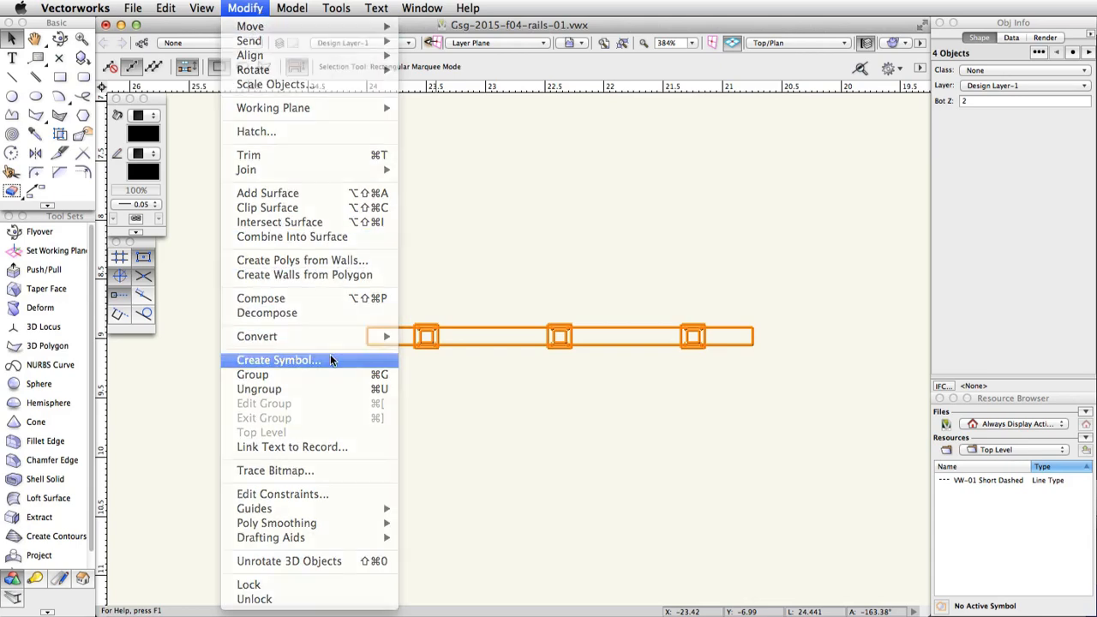
pyautogui.click(332, 361)
pyautogui.write('L')
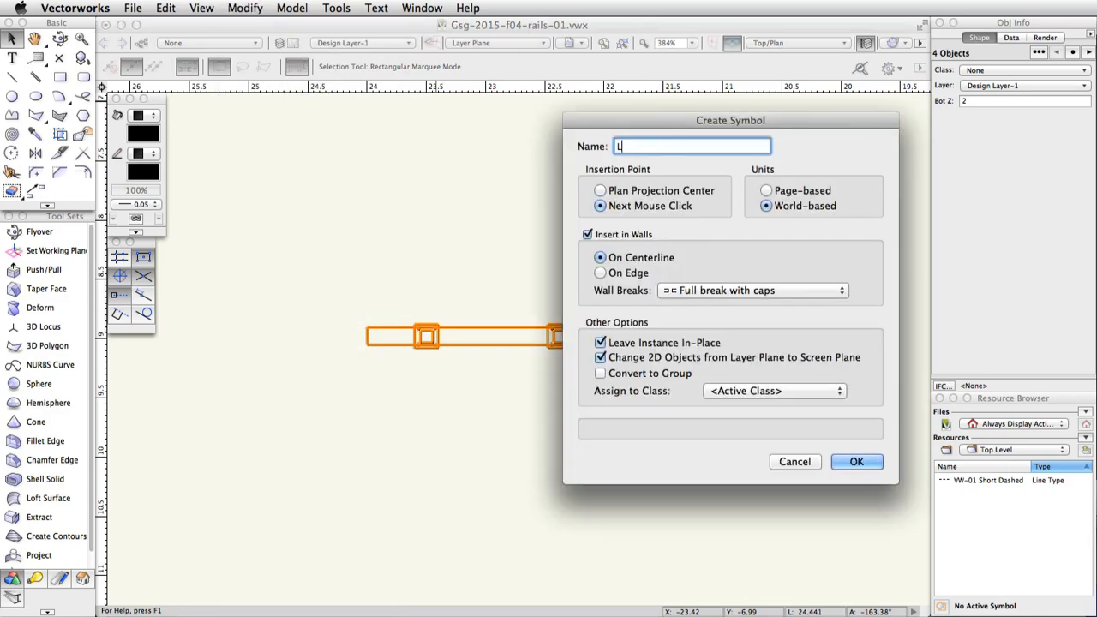
pyautogui.write('ong Rail')
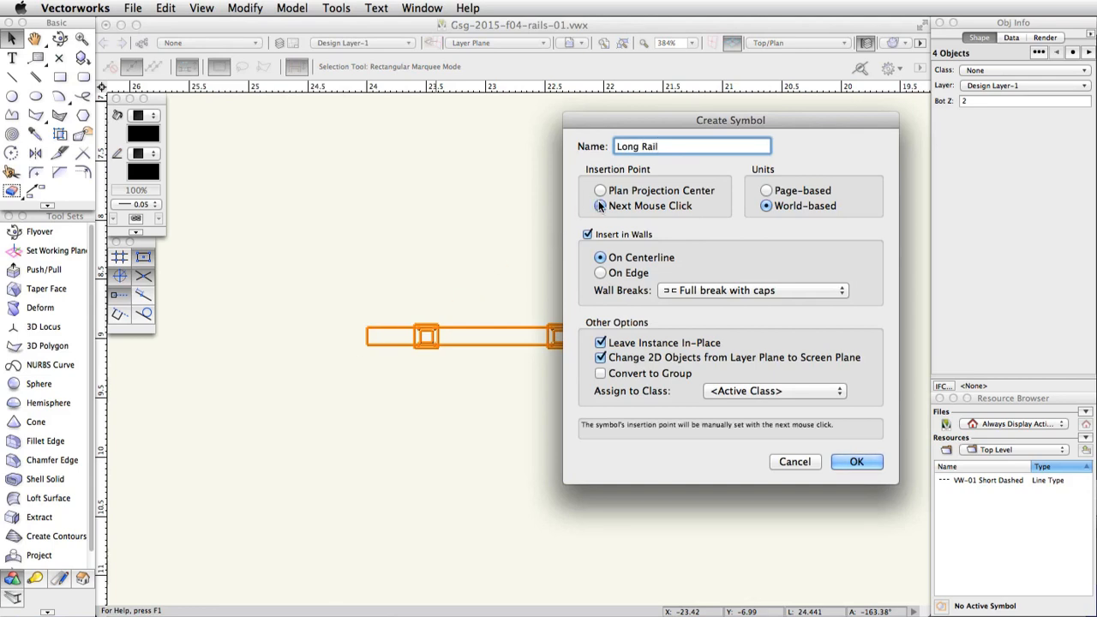
pyautogui.click(851, 462)
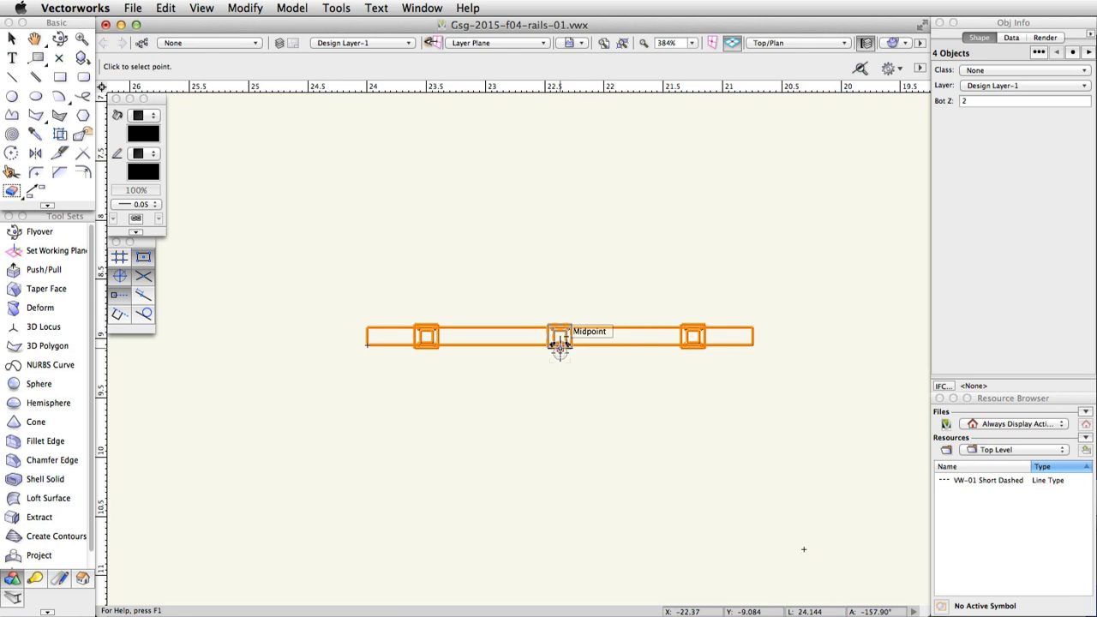
pyautogui.click(559, 346)
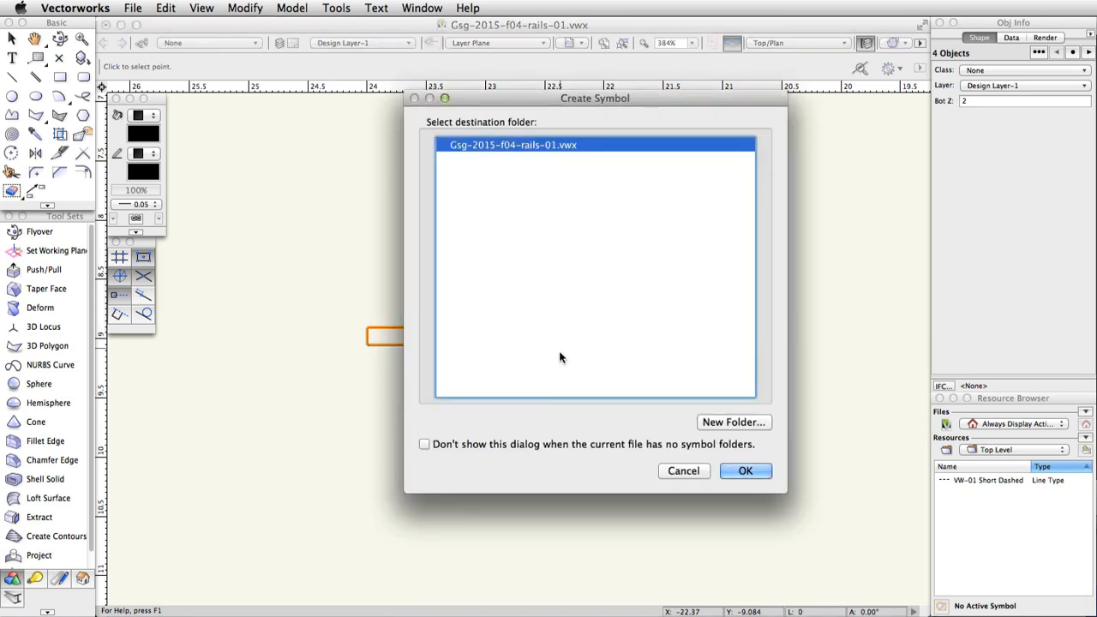
pyautogui.click(759, 473)
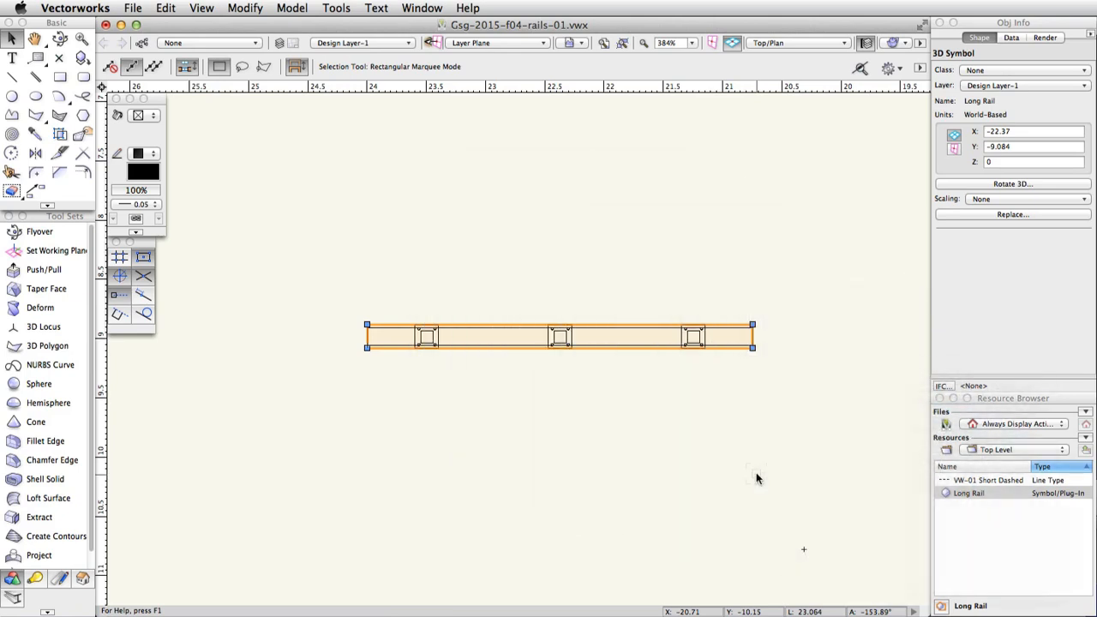
# Step: Display the file's resources as thumbnails and bring up the Long Rail symbol
pyautogui.click(1086, 431)
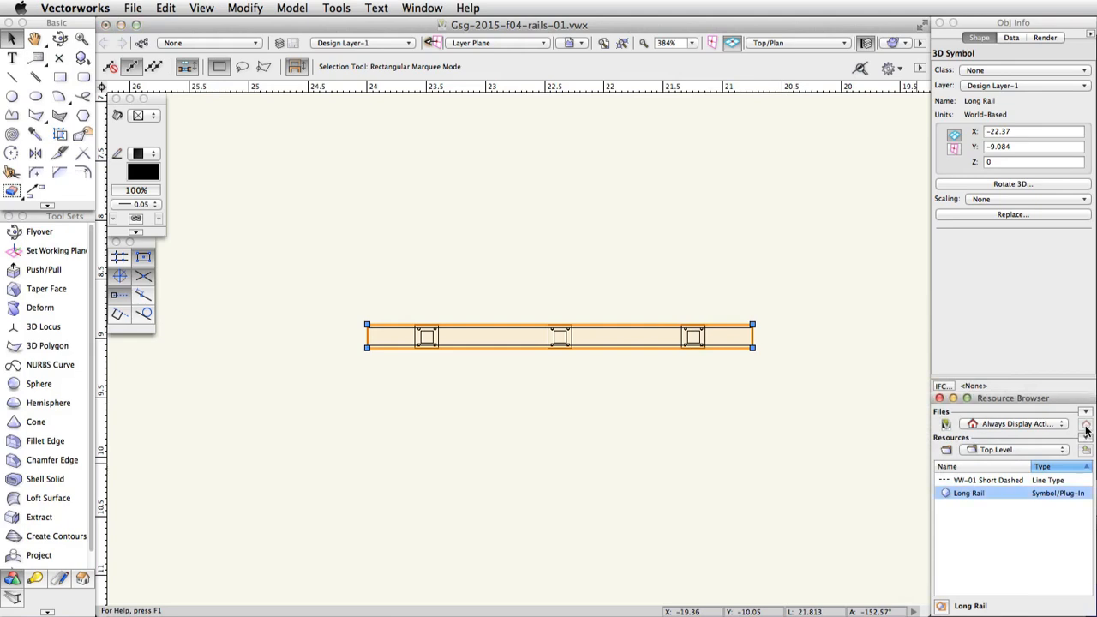
pyautogui.click(1086, 439)
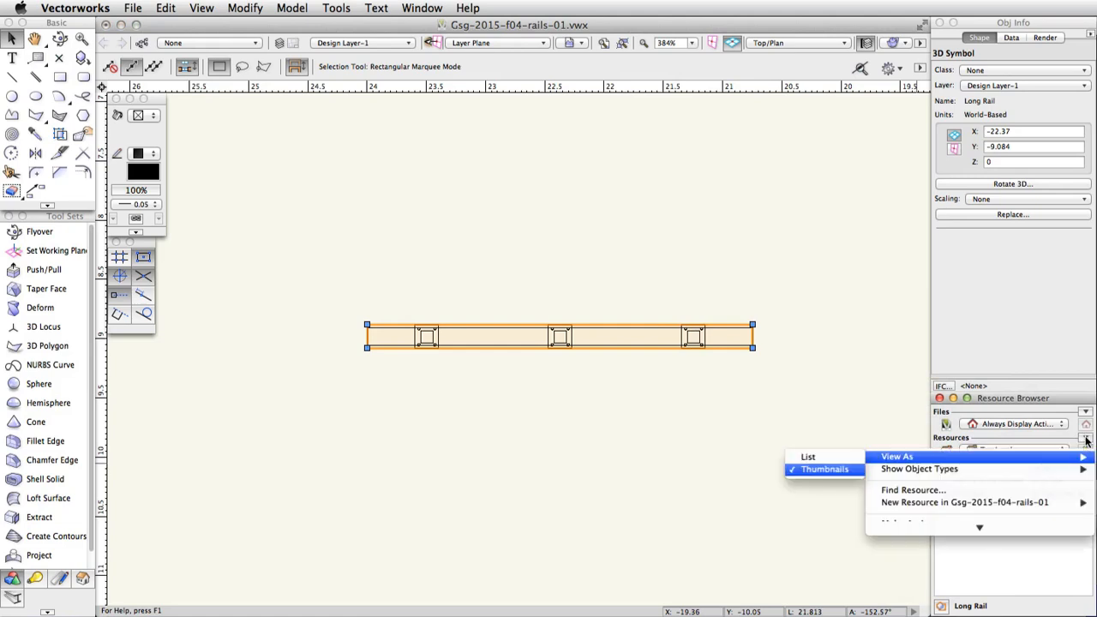
pyautogui.click(1086, 438)
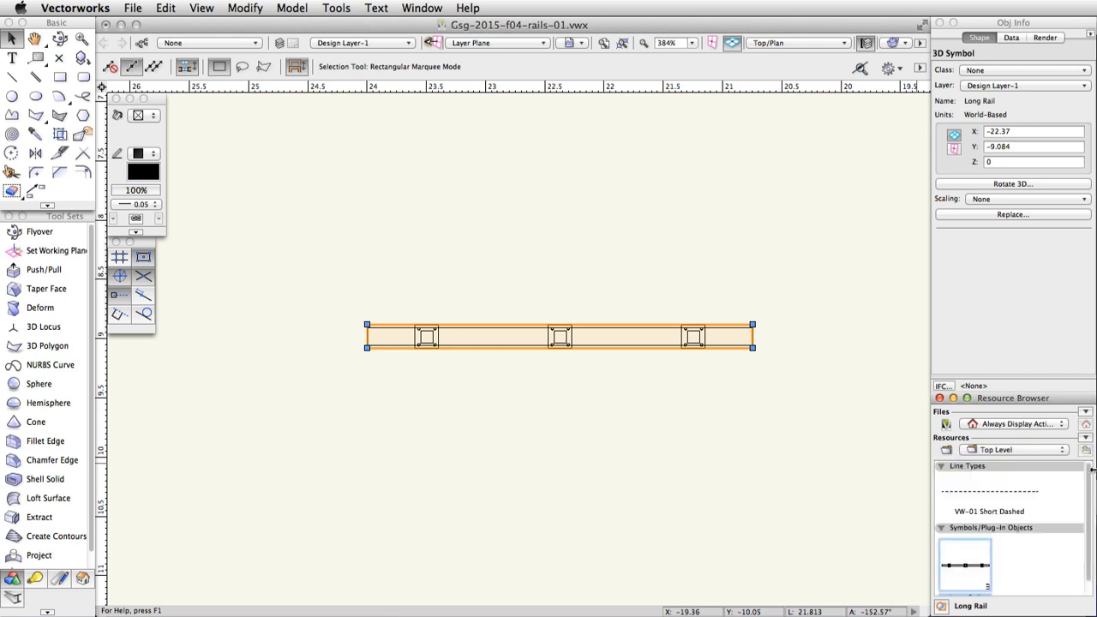
pyautogui.moveTo(1091, 473); pyautogui.dragTo(1092, 490)
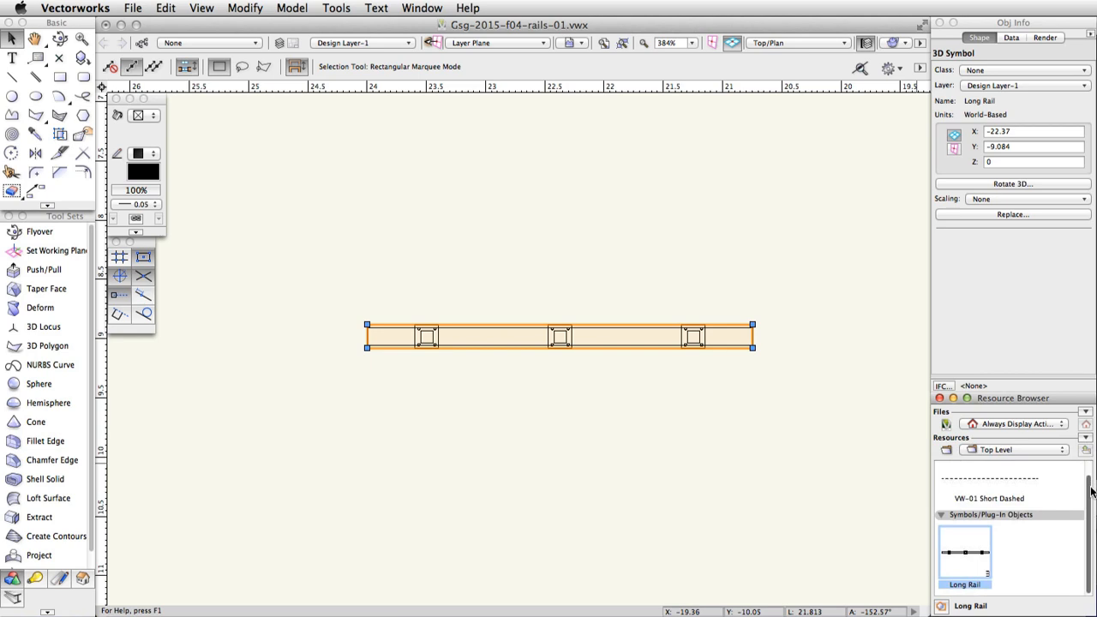
pyautogui.click(966, 553)
# Step: In Left Isometric view, place a second Long Rail instance on the rounded platform beyond the curved ramp, at about X -43.6, Y 2.4
pyautogui.click(828, 42)
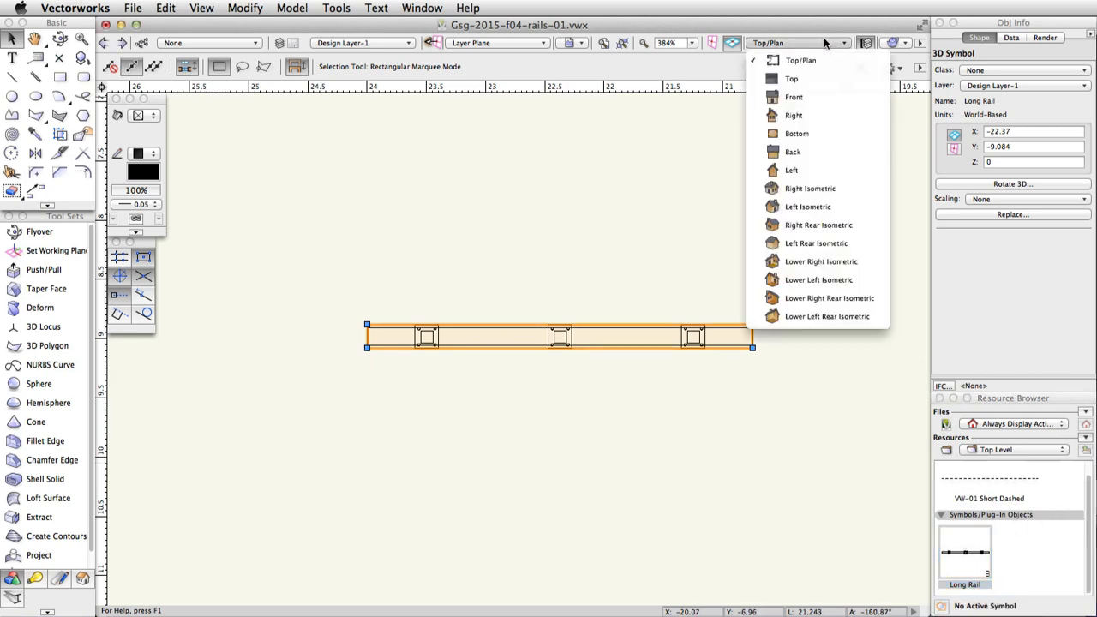
pyautogui.click(853, 206)
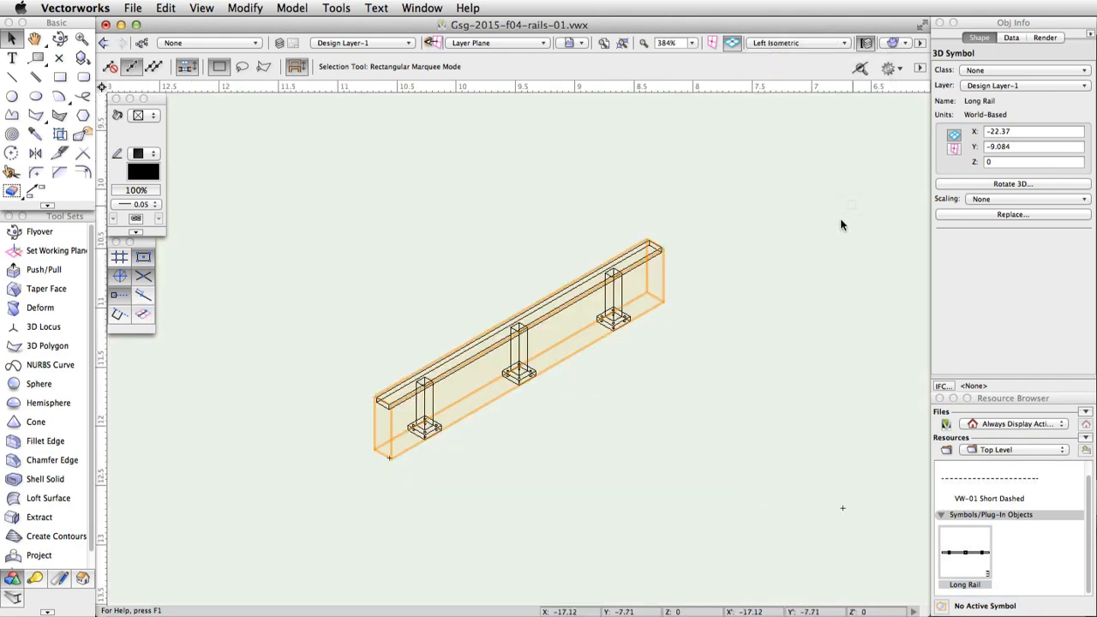
pyautogui.scroll(-5, 669, 377)
pyautogui.scroll(-5, 472, 410)
pyautogui.scroll(3, 784, 292)
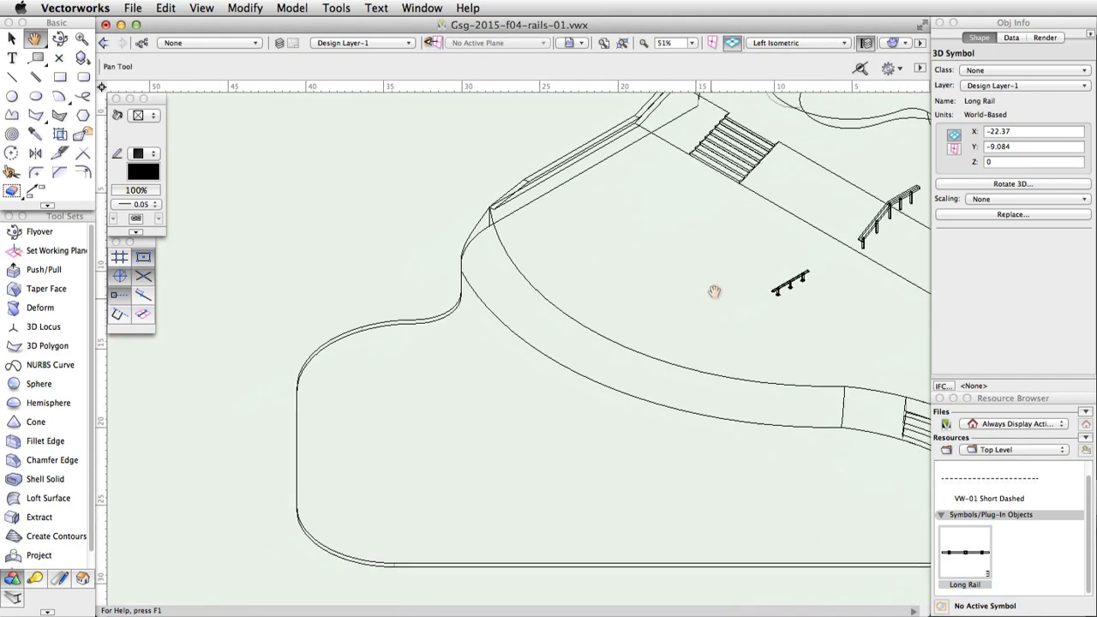
pyautogui.moveTo(966, 553)
pyautogui.mouseDown()
pyautogui.moveTo(766, 436)
pyautogui.moveTo(443, 360)
pyautogui.mouseUp()
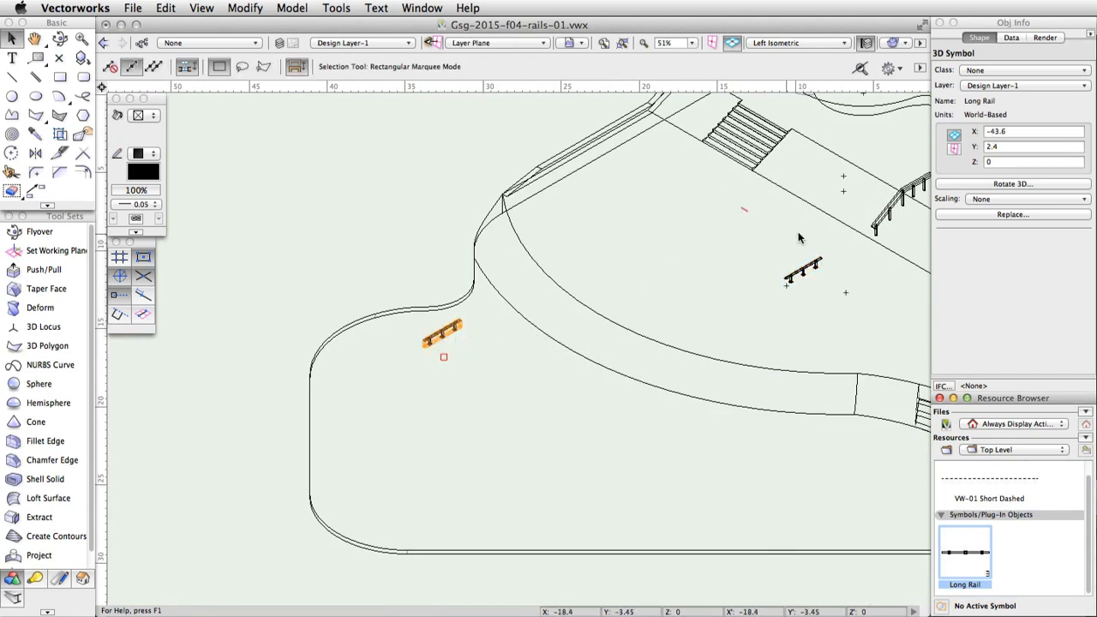
# Step: Open the Z coordinate of the newly placed Long Rail instance for editing
pyautogui.click(1073, 72)
pyautogui.click(1045, 165)
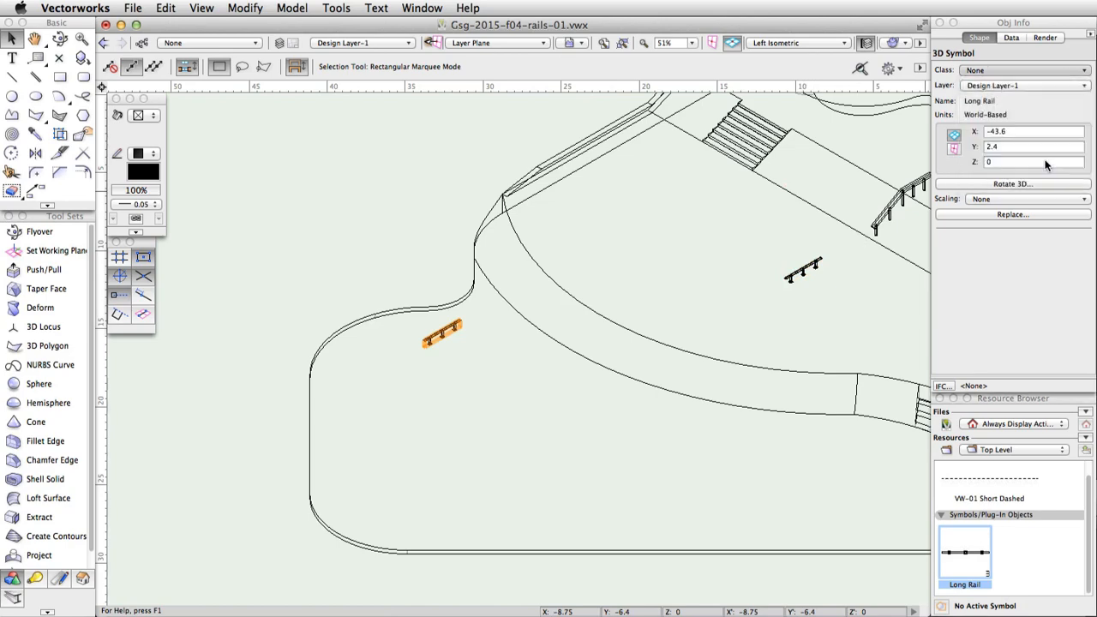